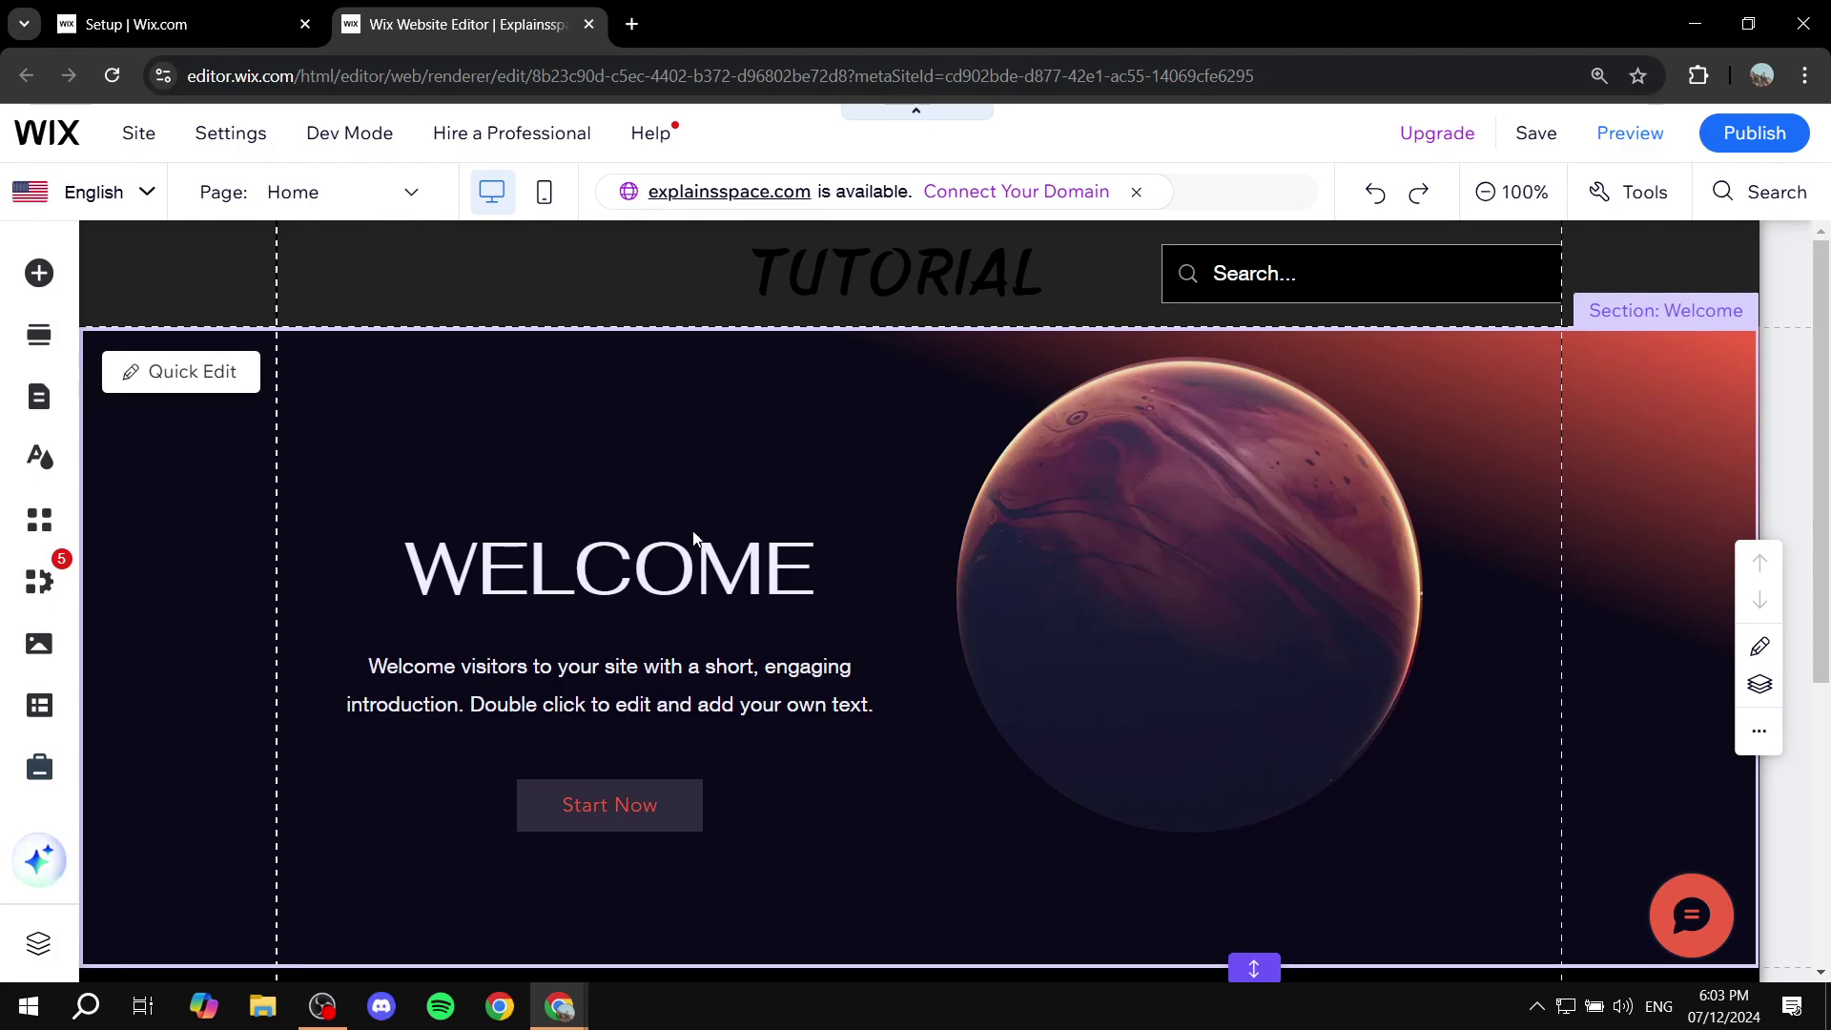
- Insert a blank section right below the Welcome section on the Home page
scroll(1083, 460, "down", 4)
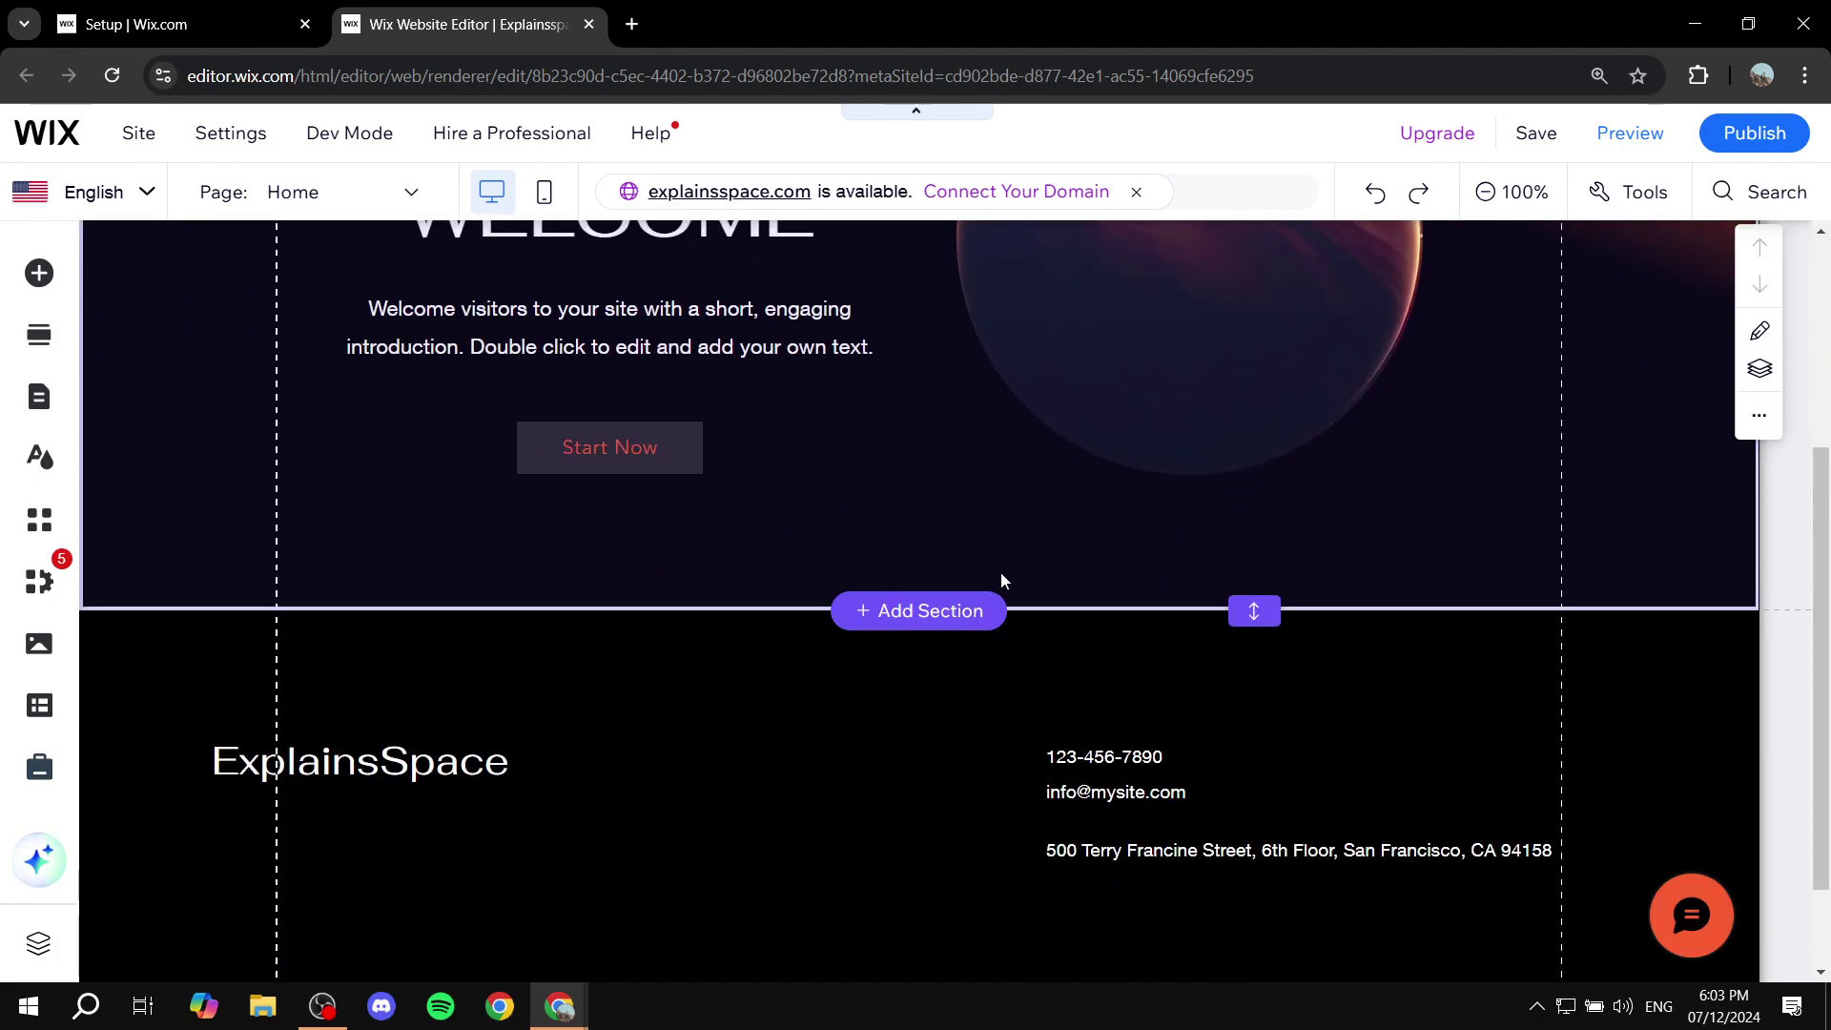
left_click(972, 615)
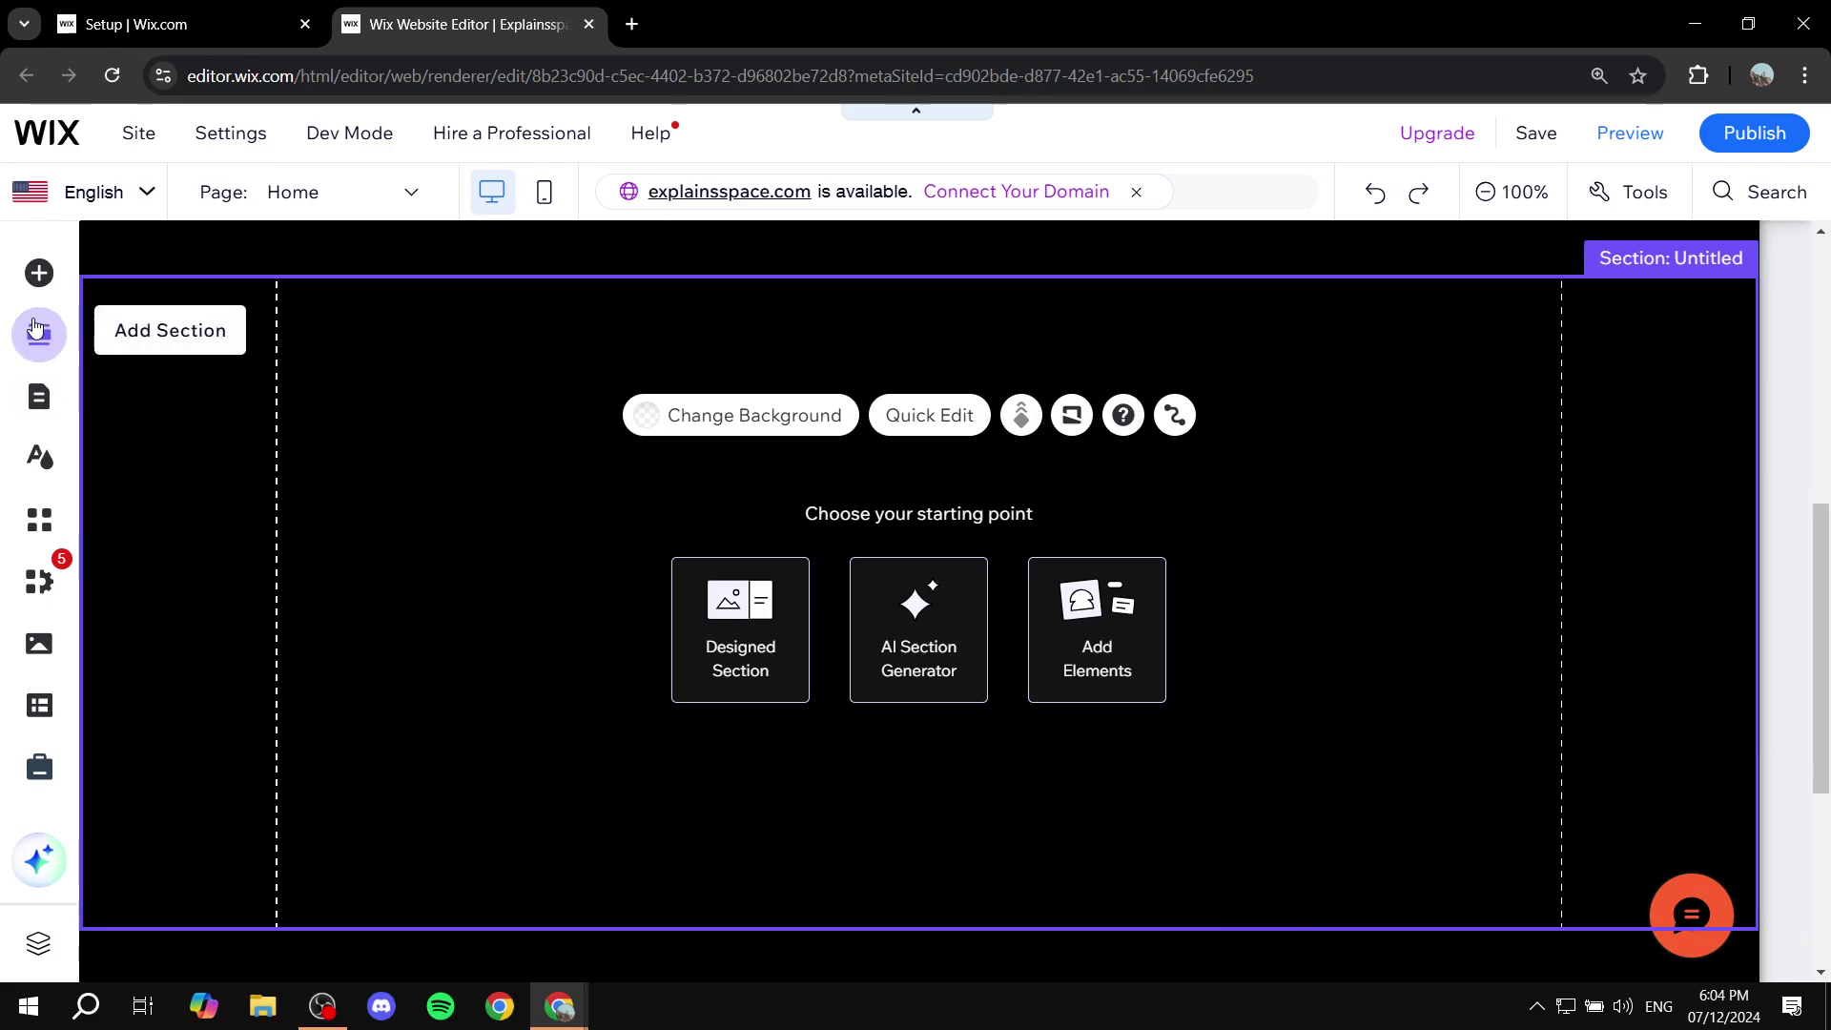
- Search the App Market for 'quiz' and open the Quizell Product Quiz & Form app
left_click(39, 522)
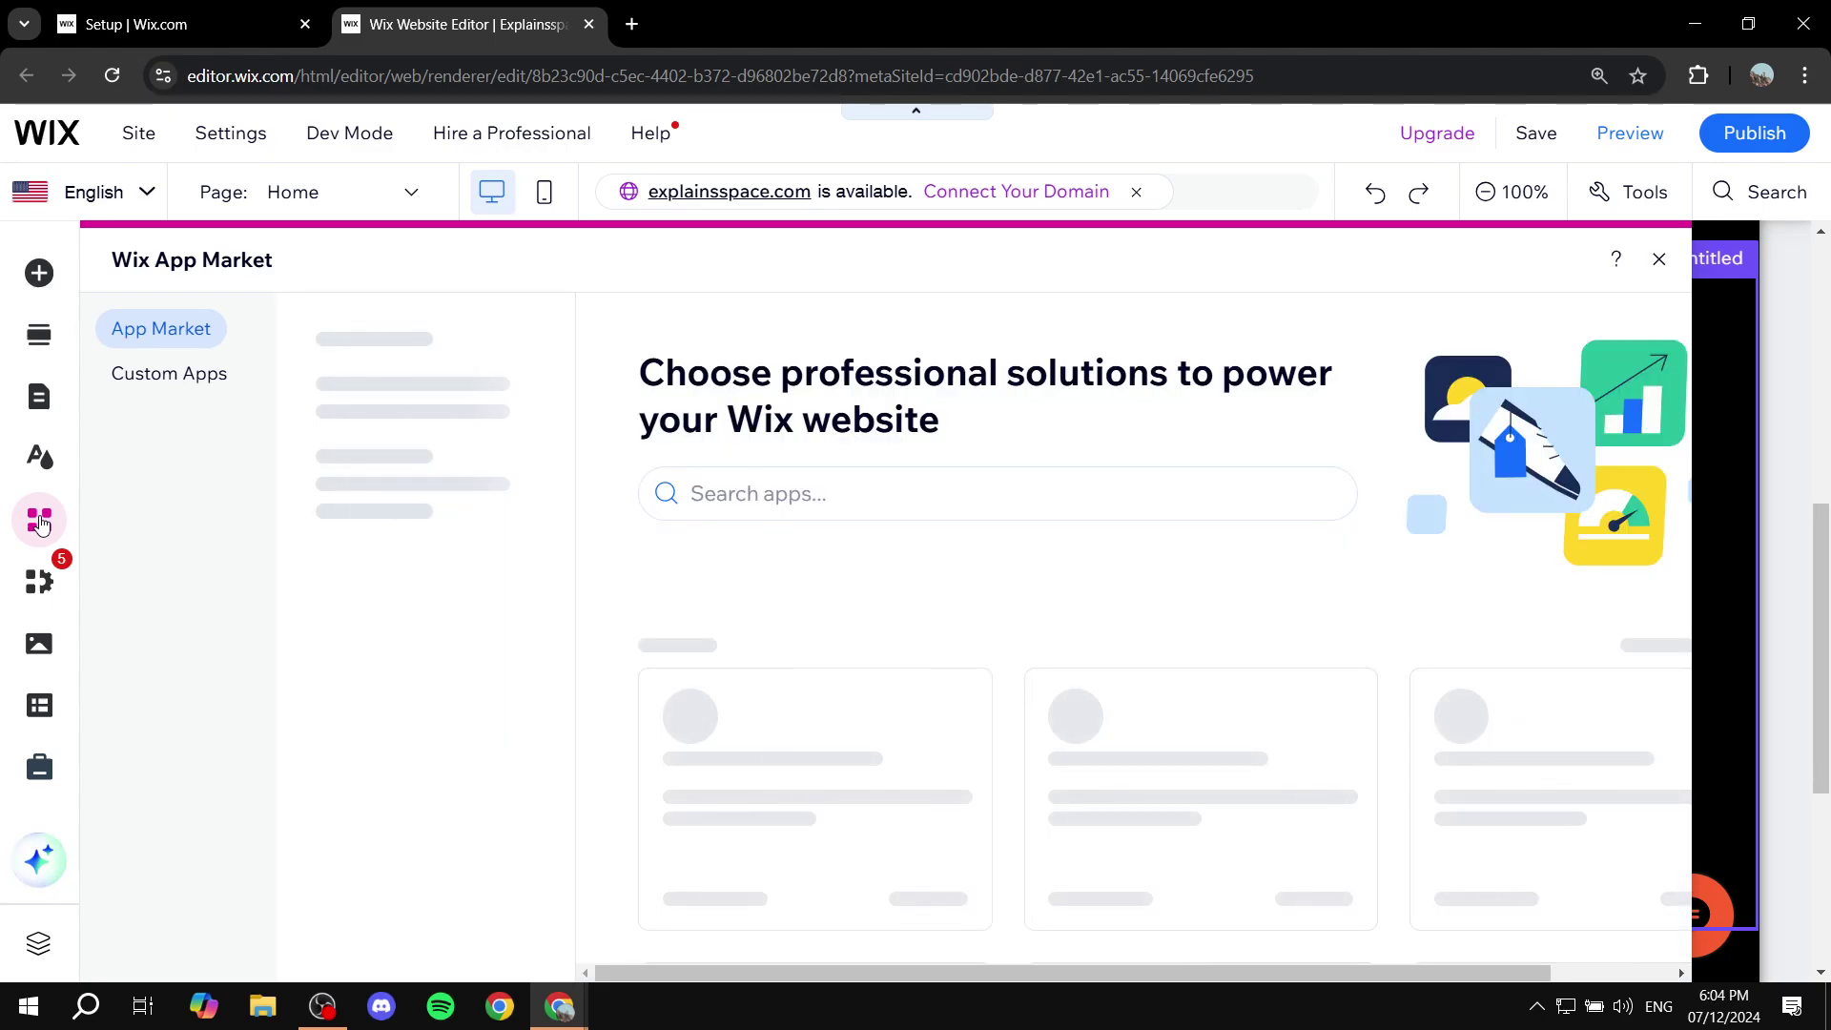
left_click(739, 494)
type("q")
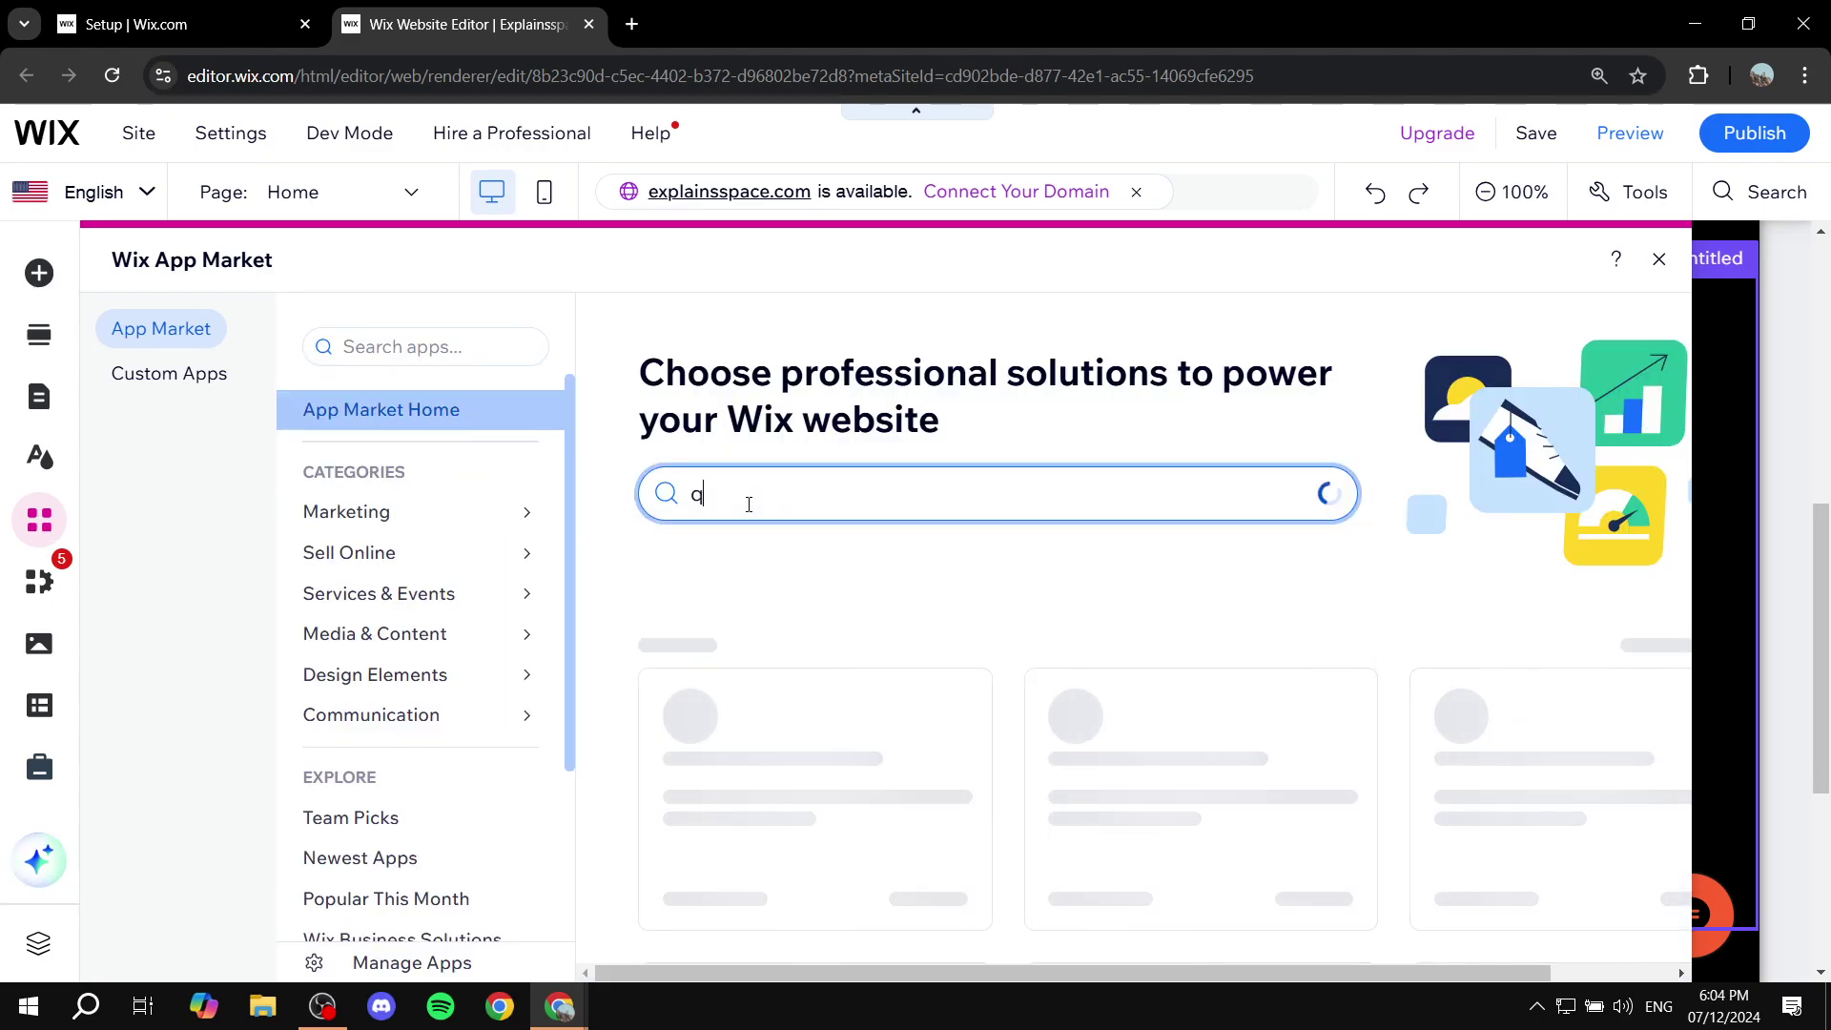
type("uiz")
key("Return")
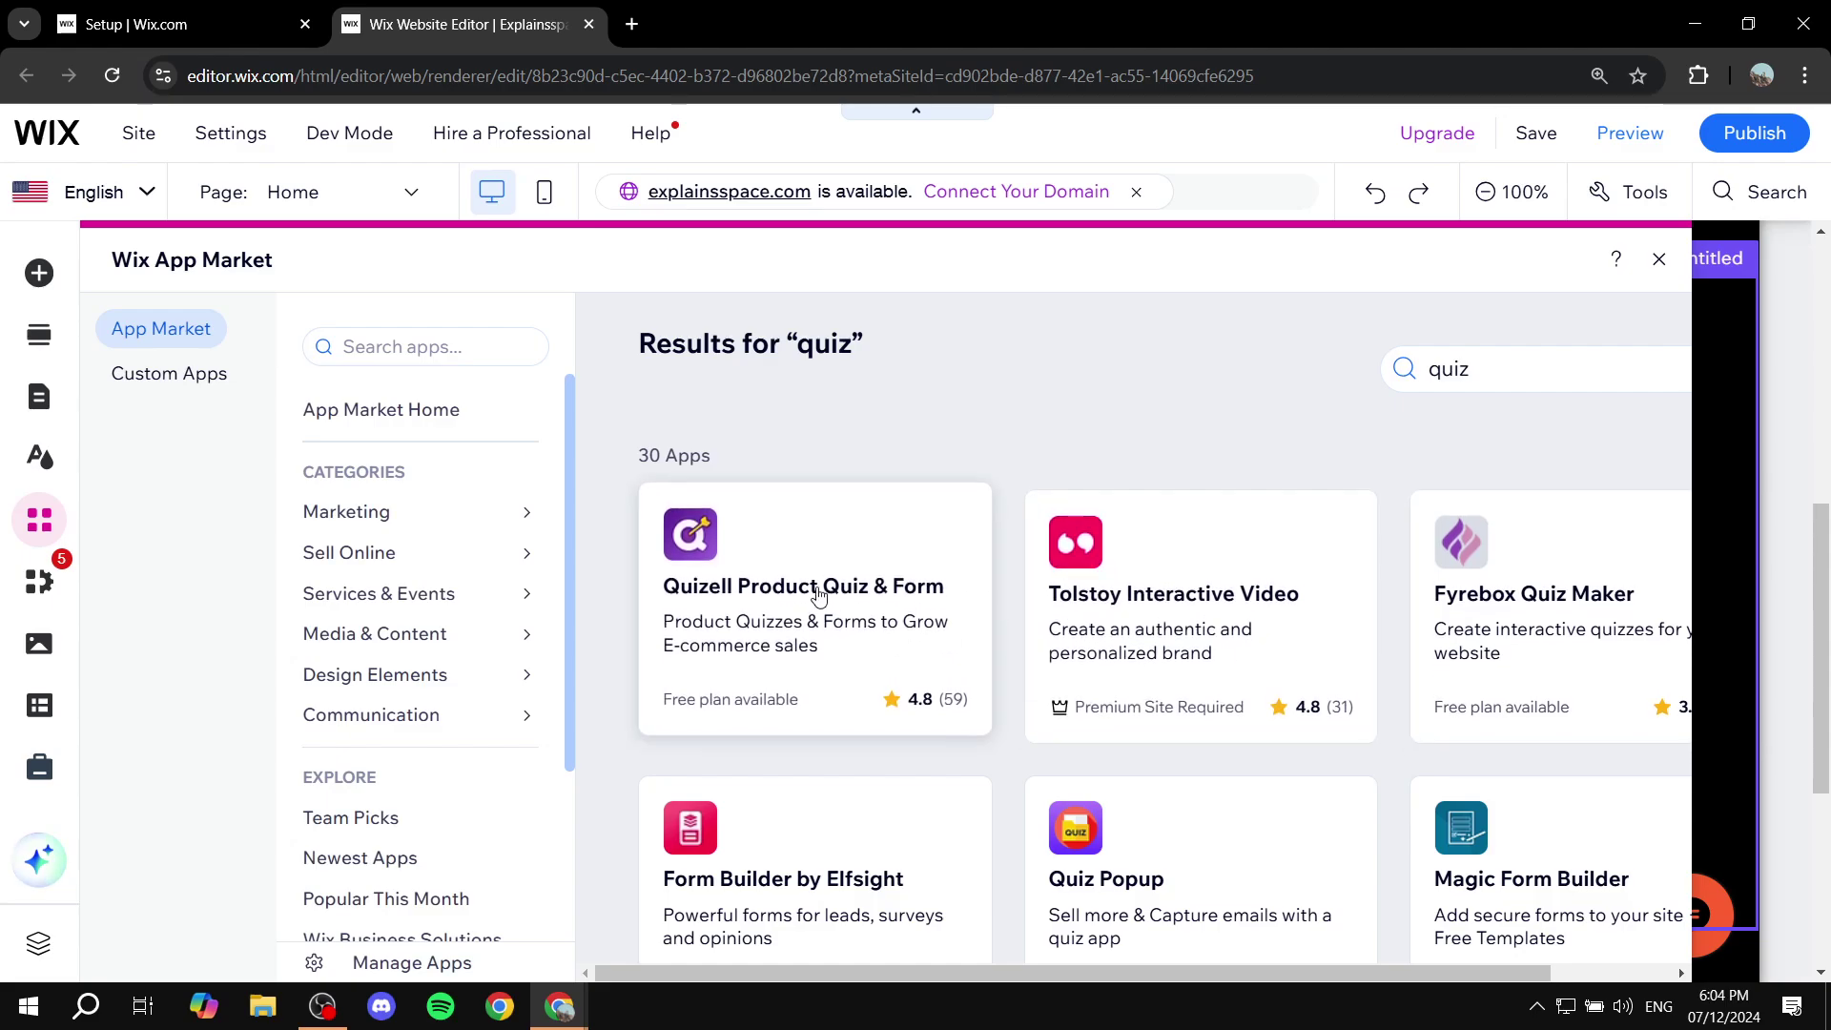
left_click(817, 593)
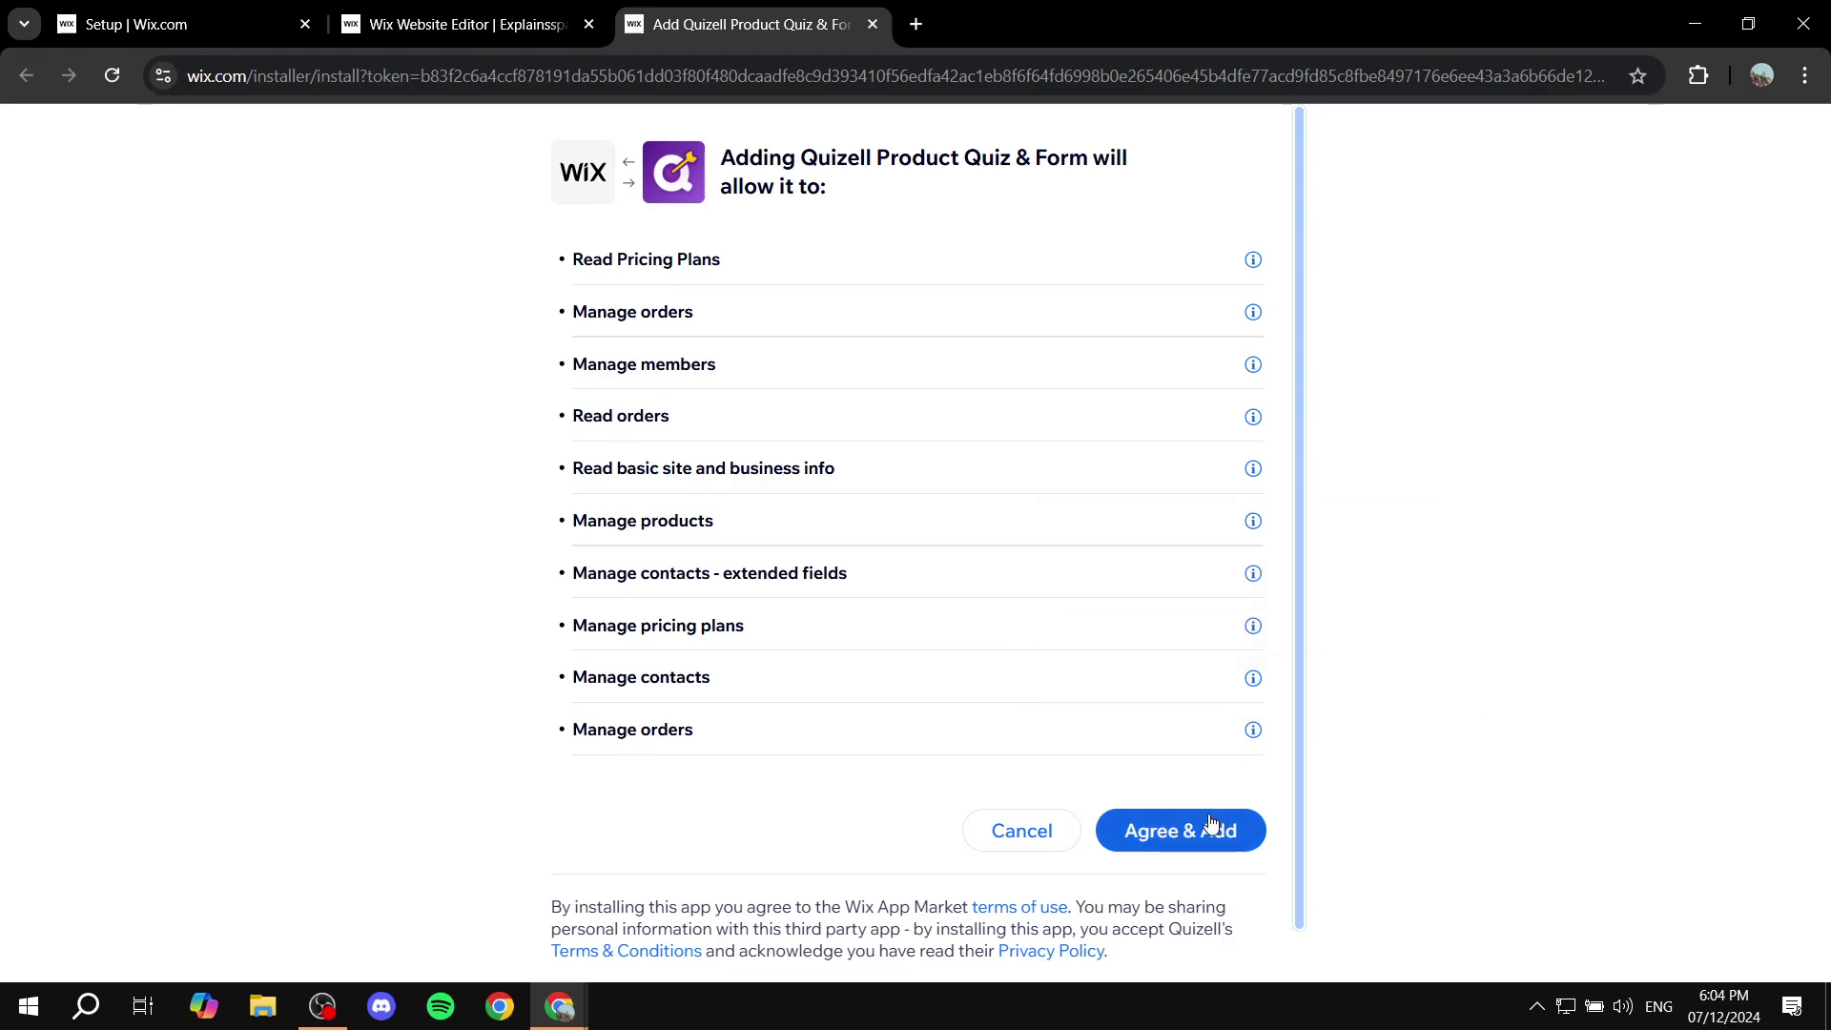
- Agree to add Quizell Product Quiz & Form to the site
left_click(1218, 830)
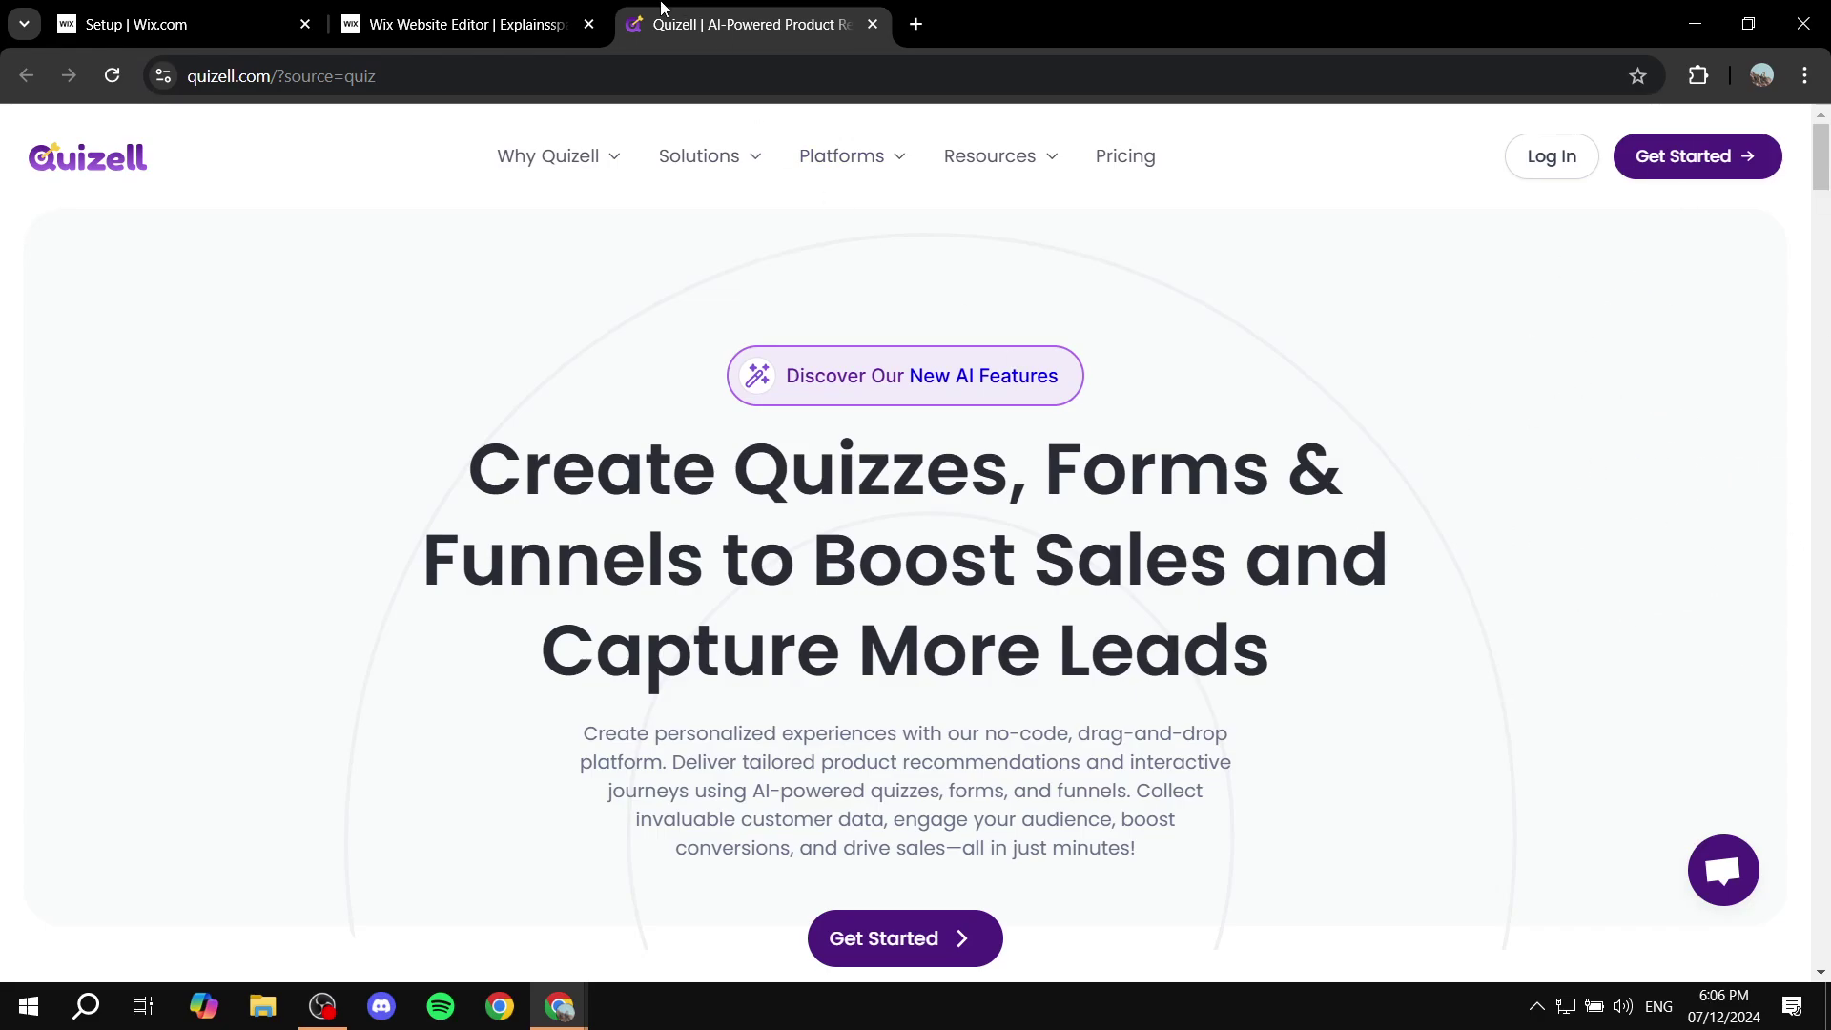
- Shrink the Recommendation Quiz page's empty section to 637 px tall
left_click(467, 24)
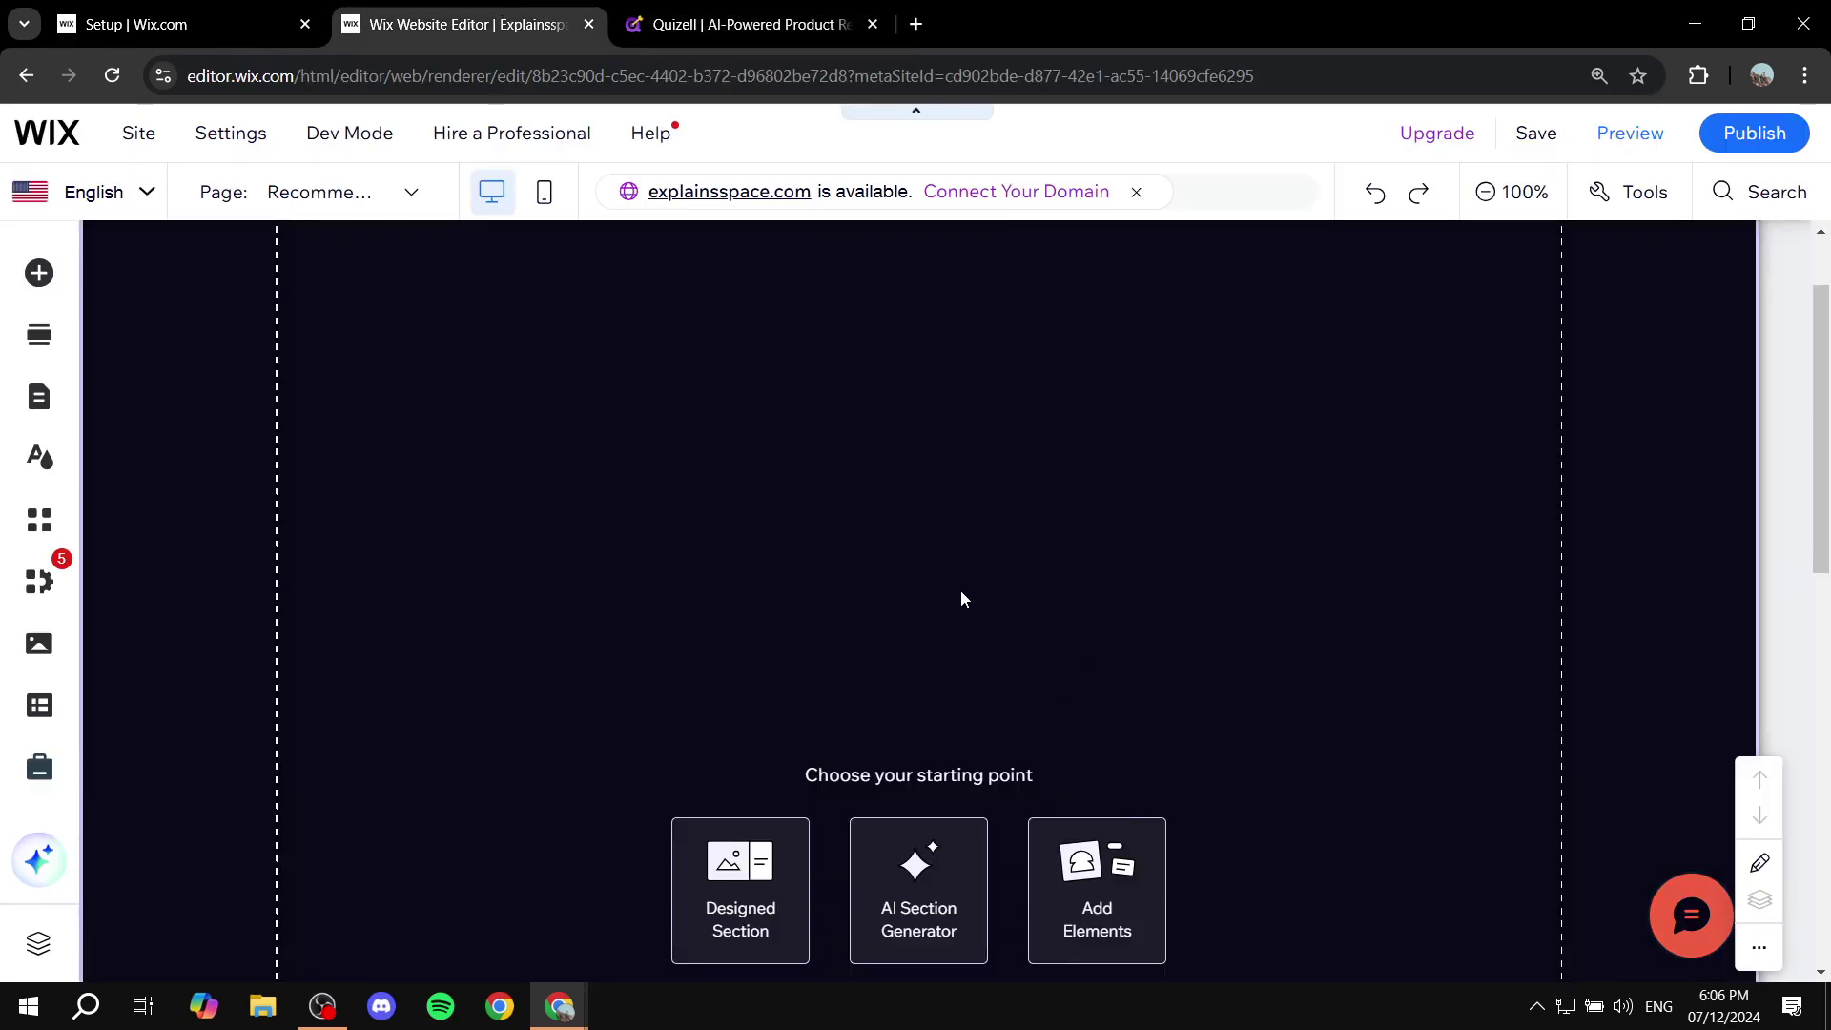
scroll(956, 588, "up", 1)
scroll(998, 662, "down", 5)
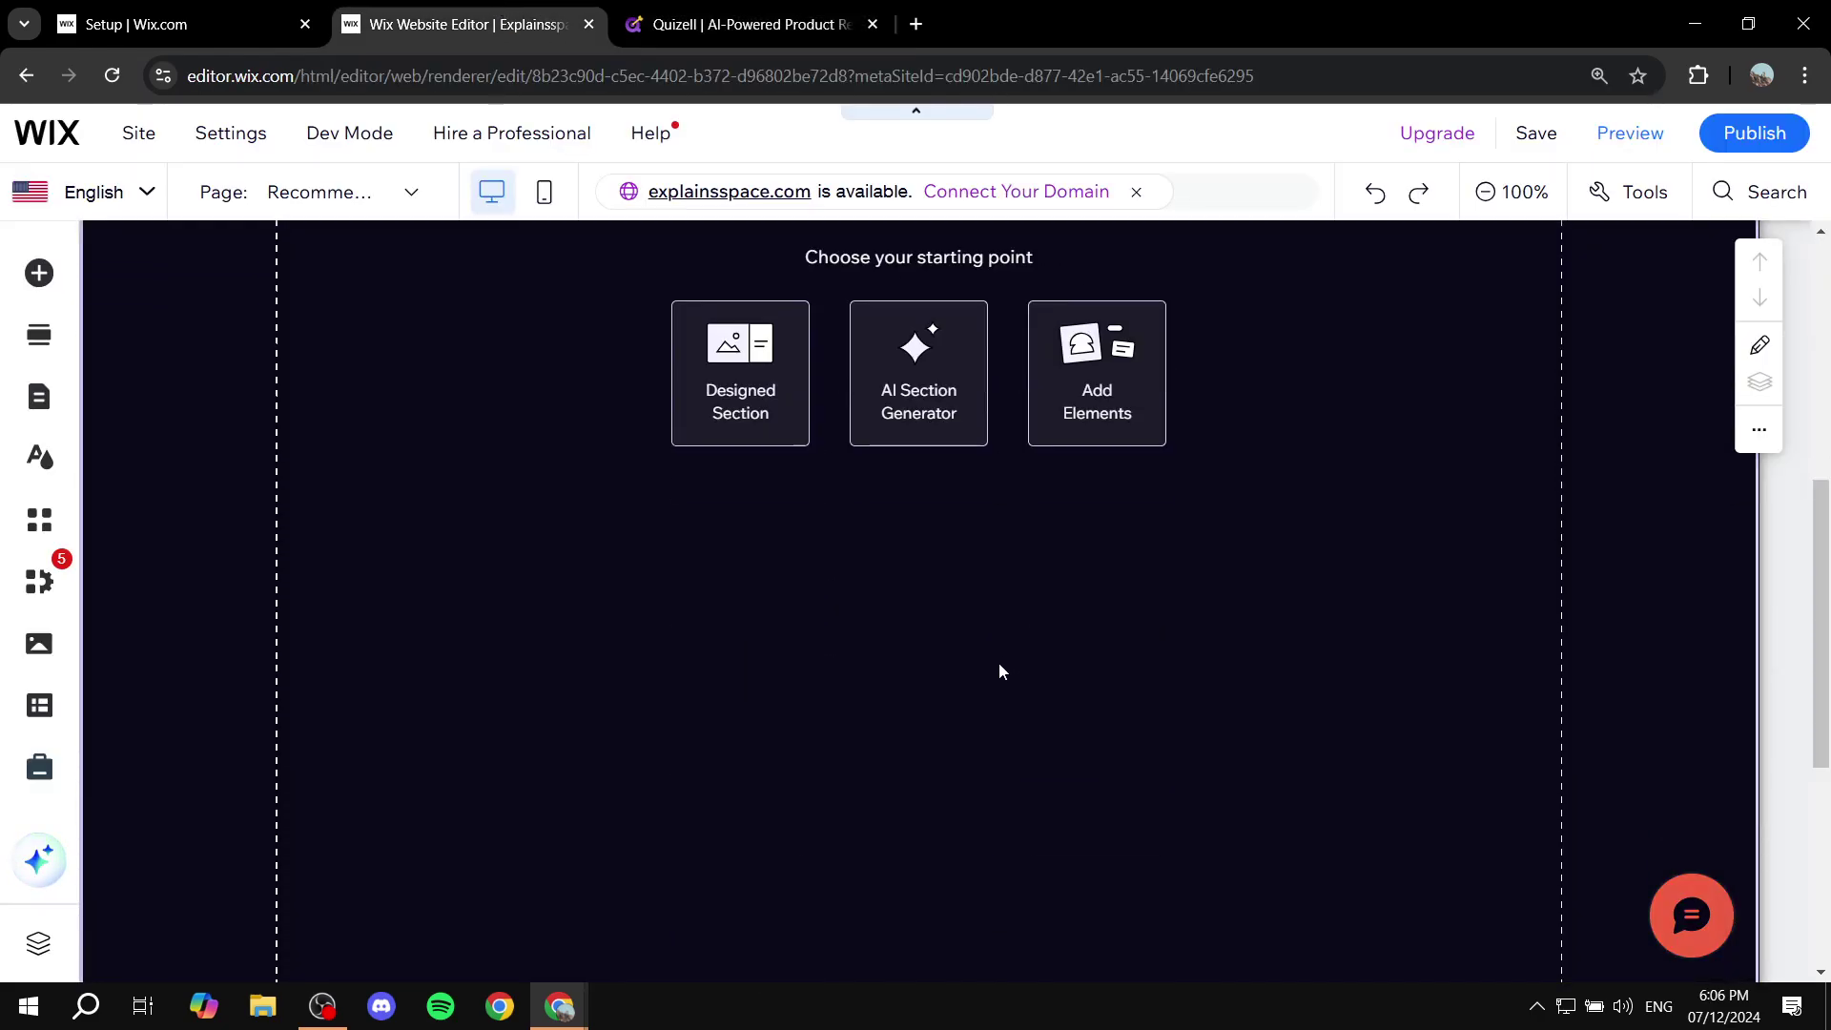
scroll(999, 671, "down", 1)
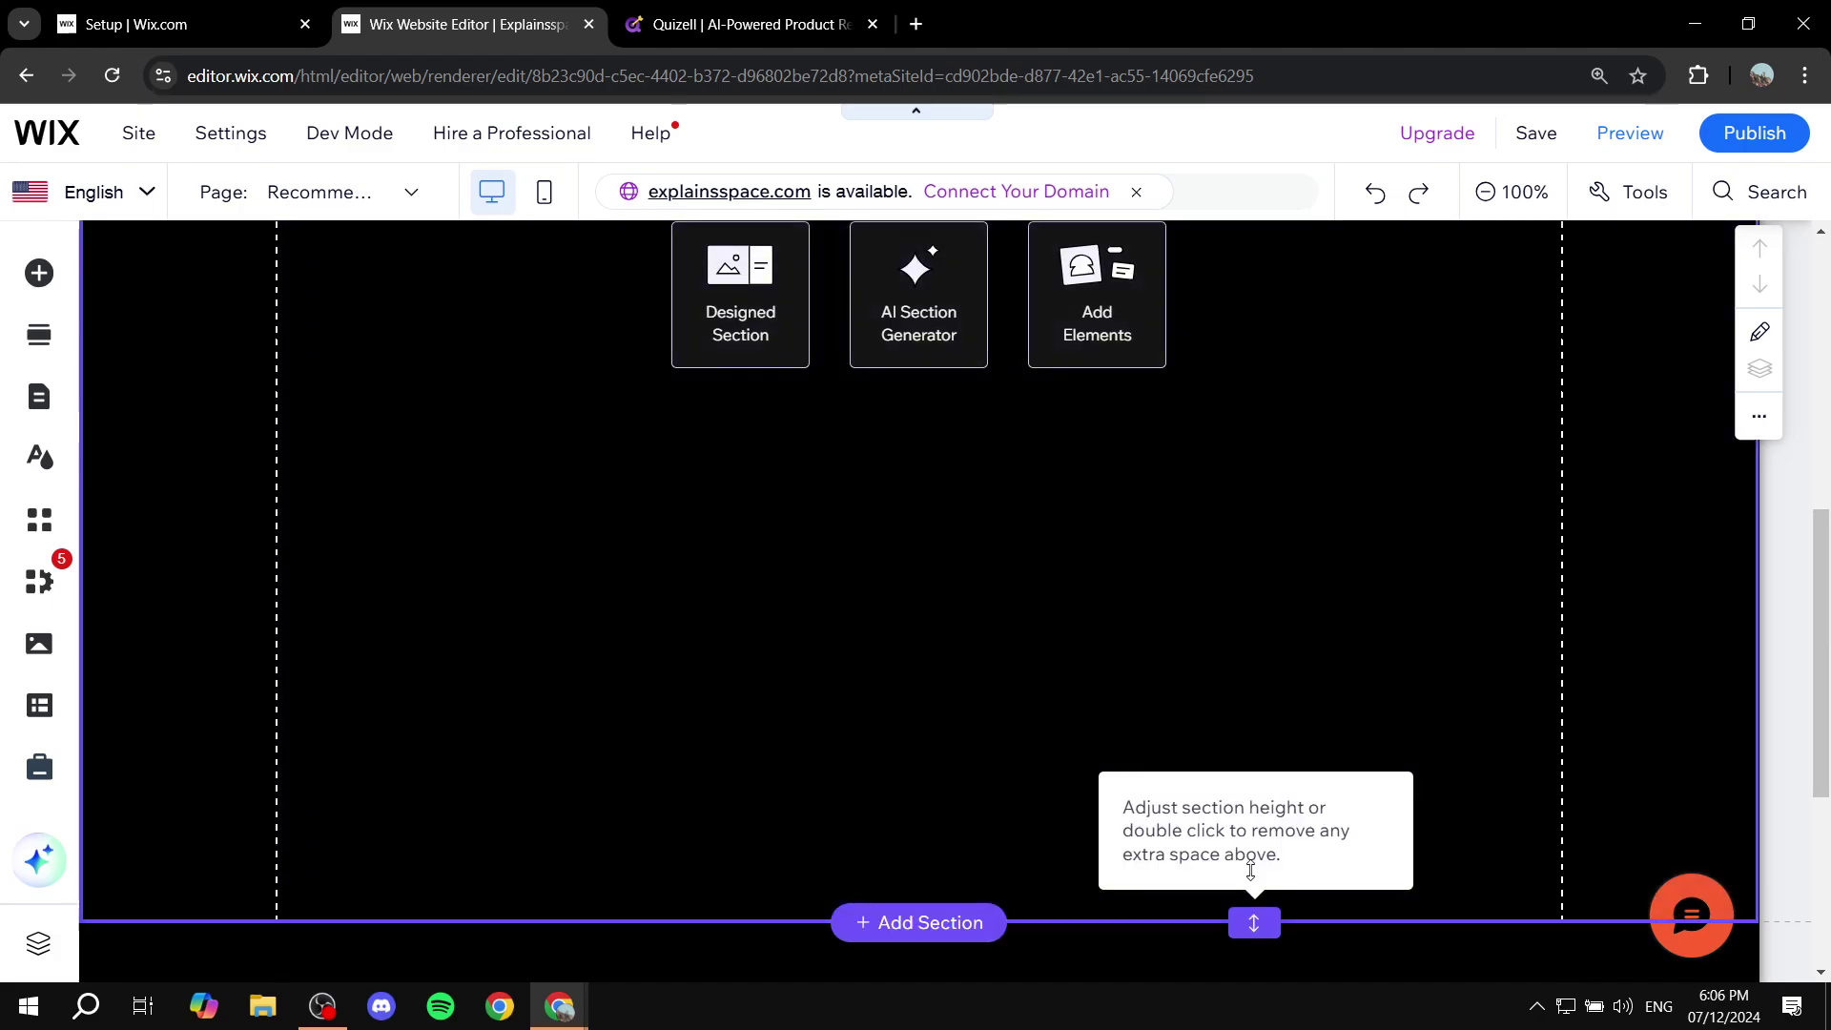
left_click_drag(1255, 921, 1242, 562)
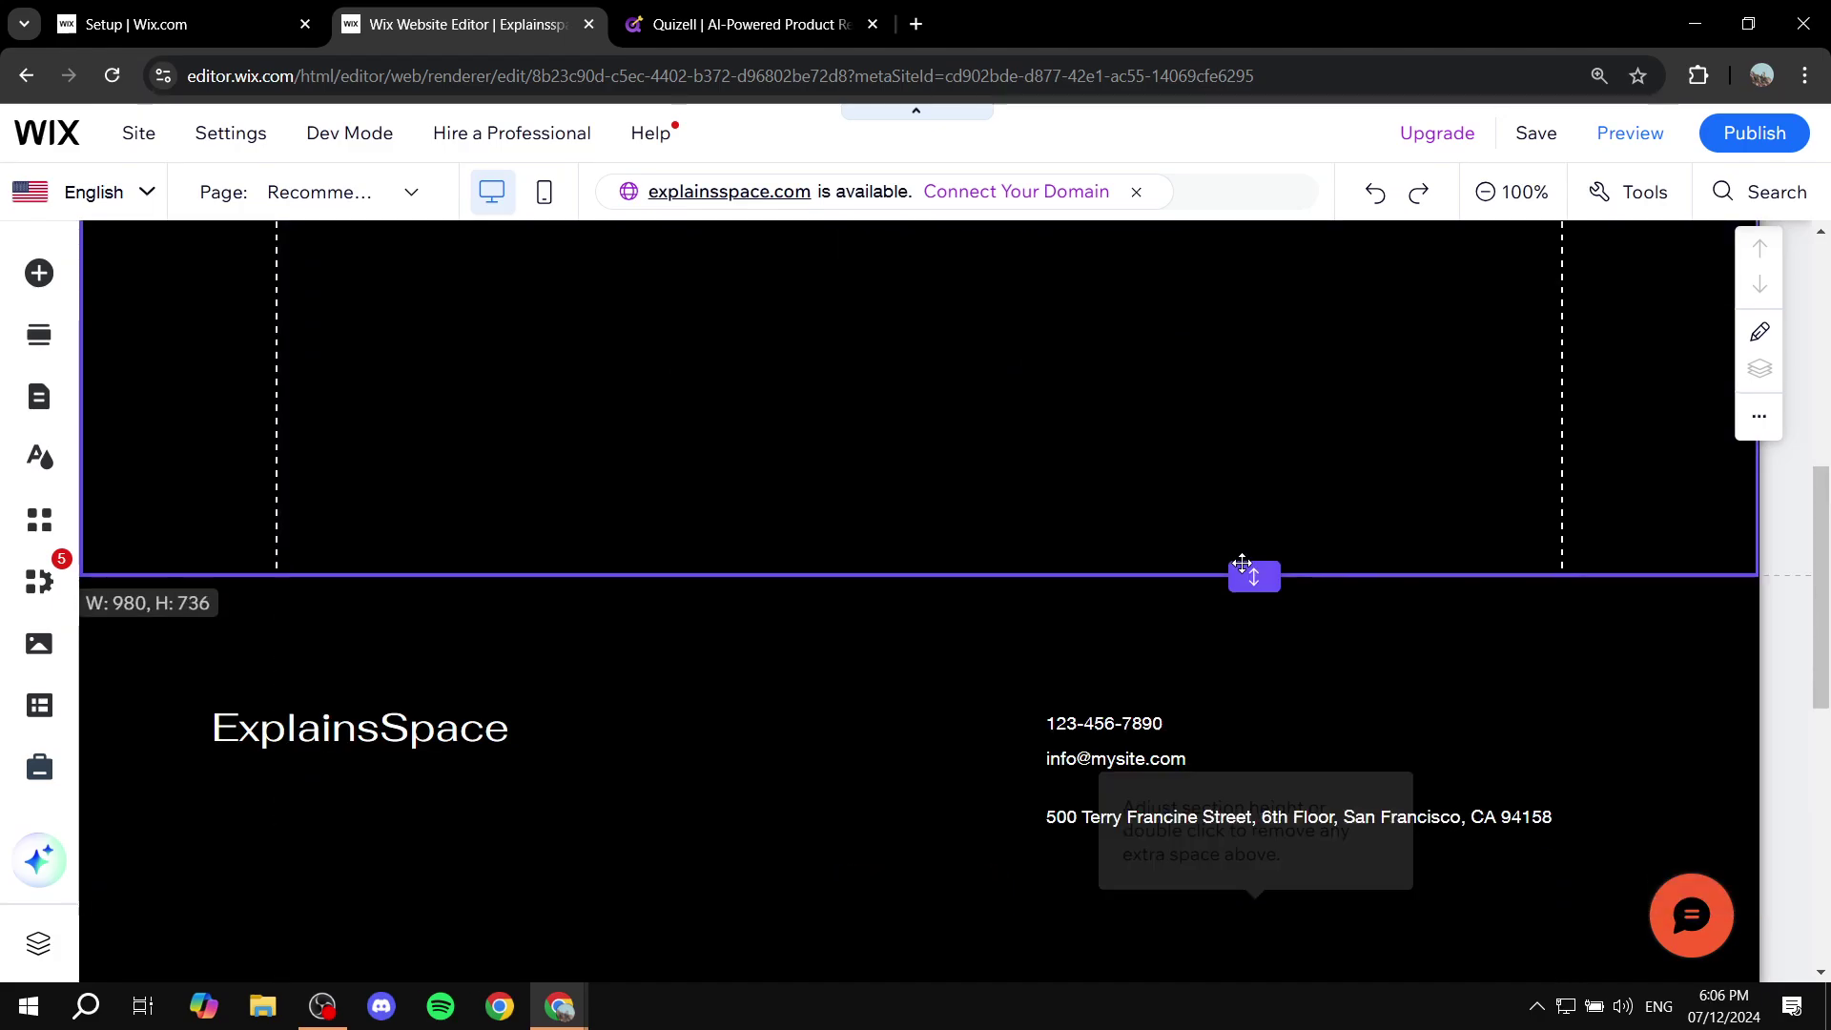
scroll(1283, 496, "up", 5)
scroll(1335, 544, "down", 5)
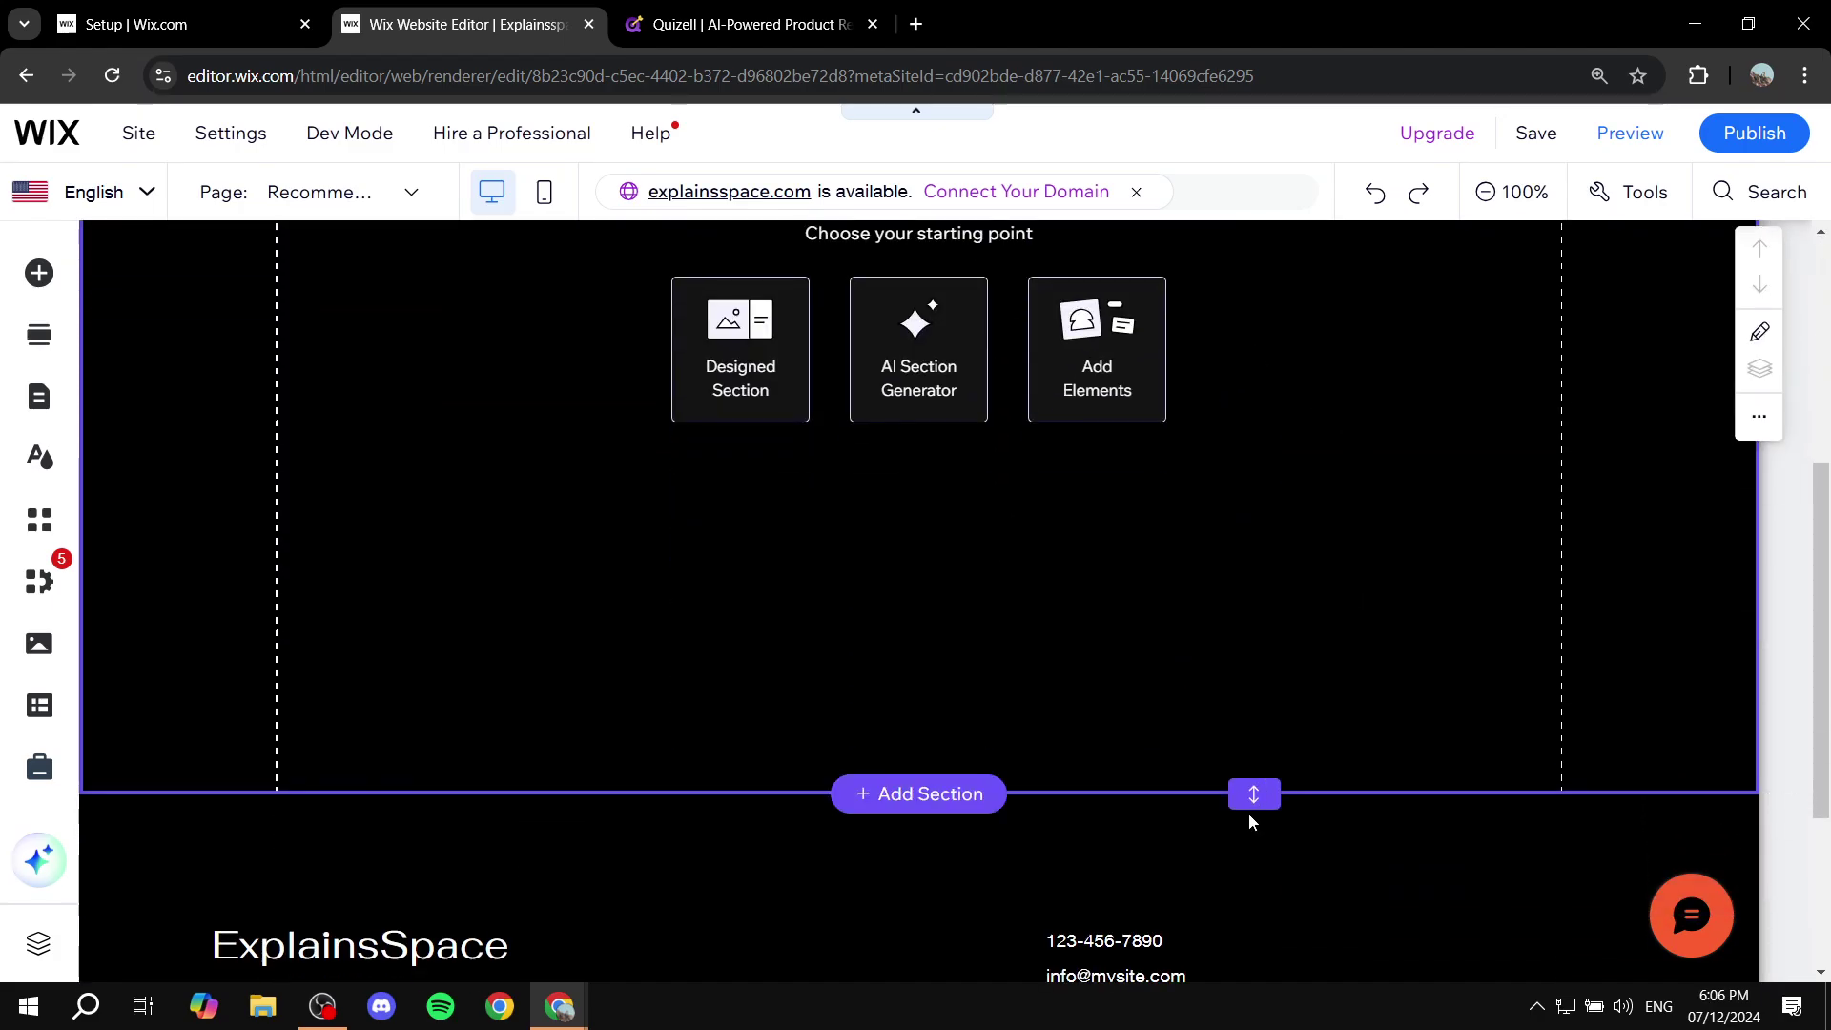
left_click_drag(1254, 795, 1254, 678)
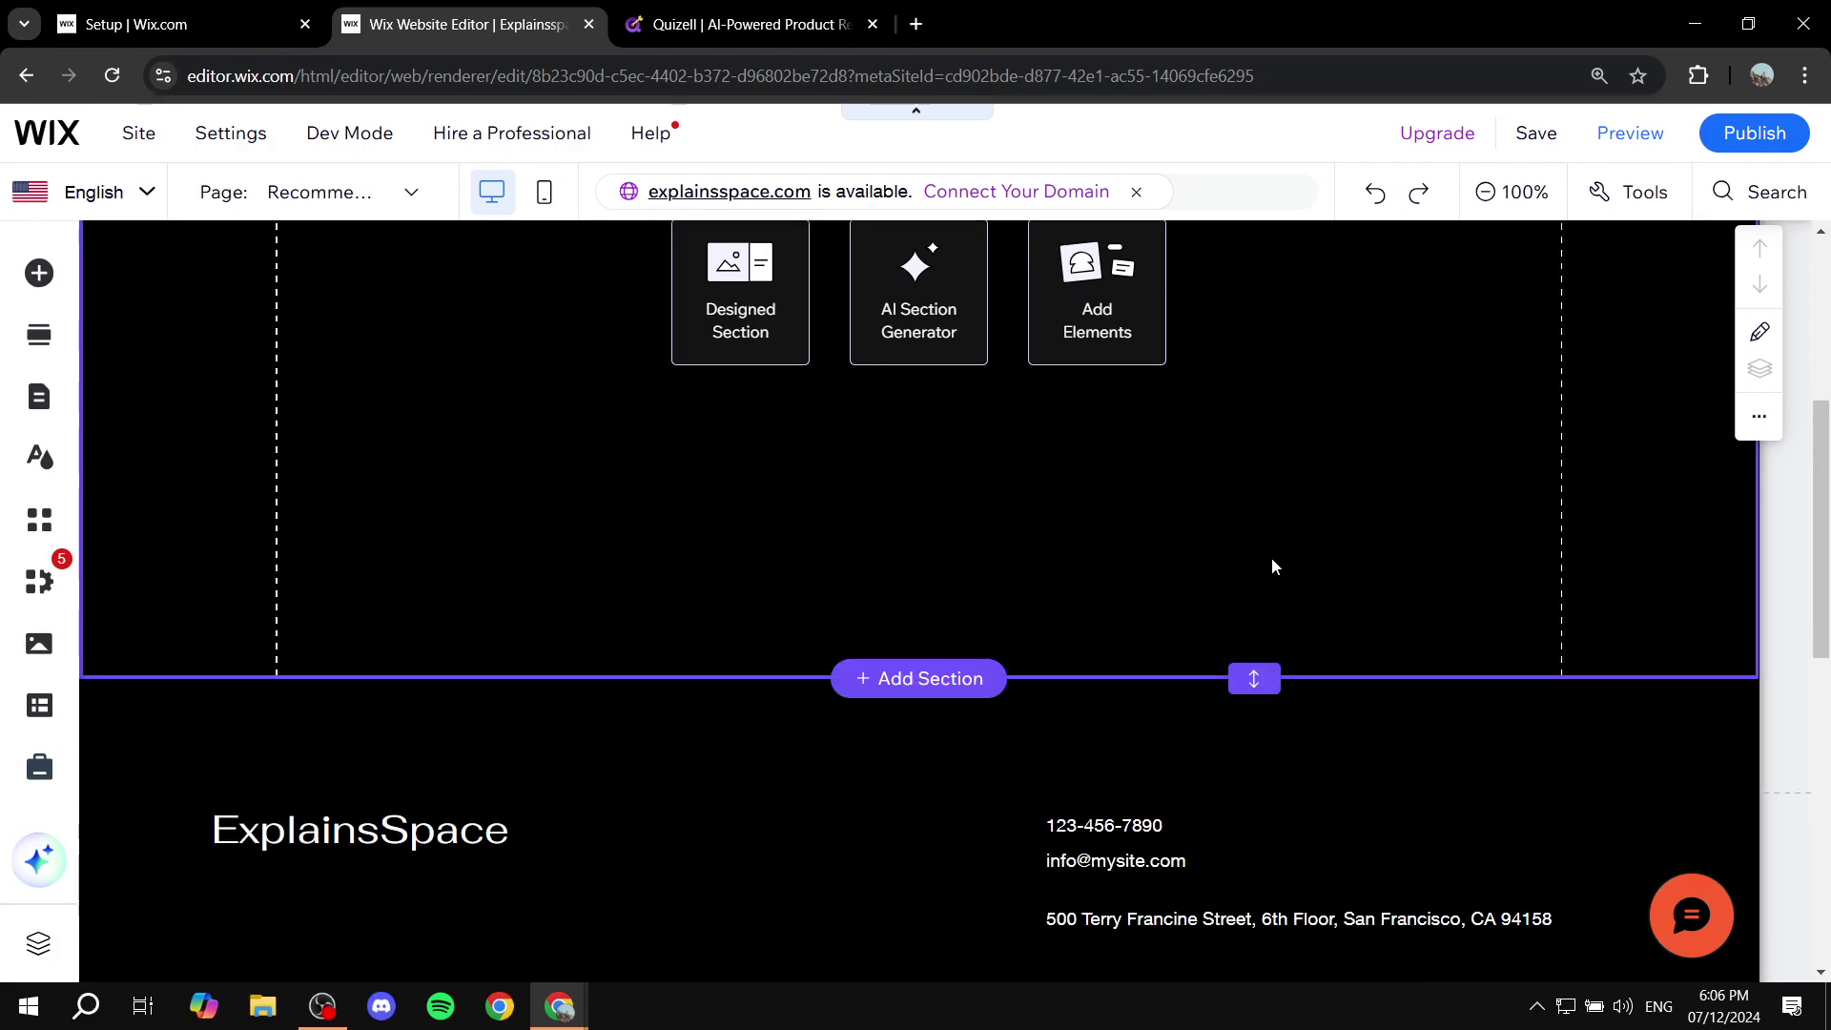
scroll(558, 519, "up", 5)
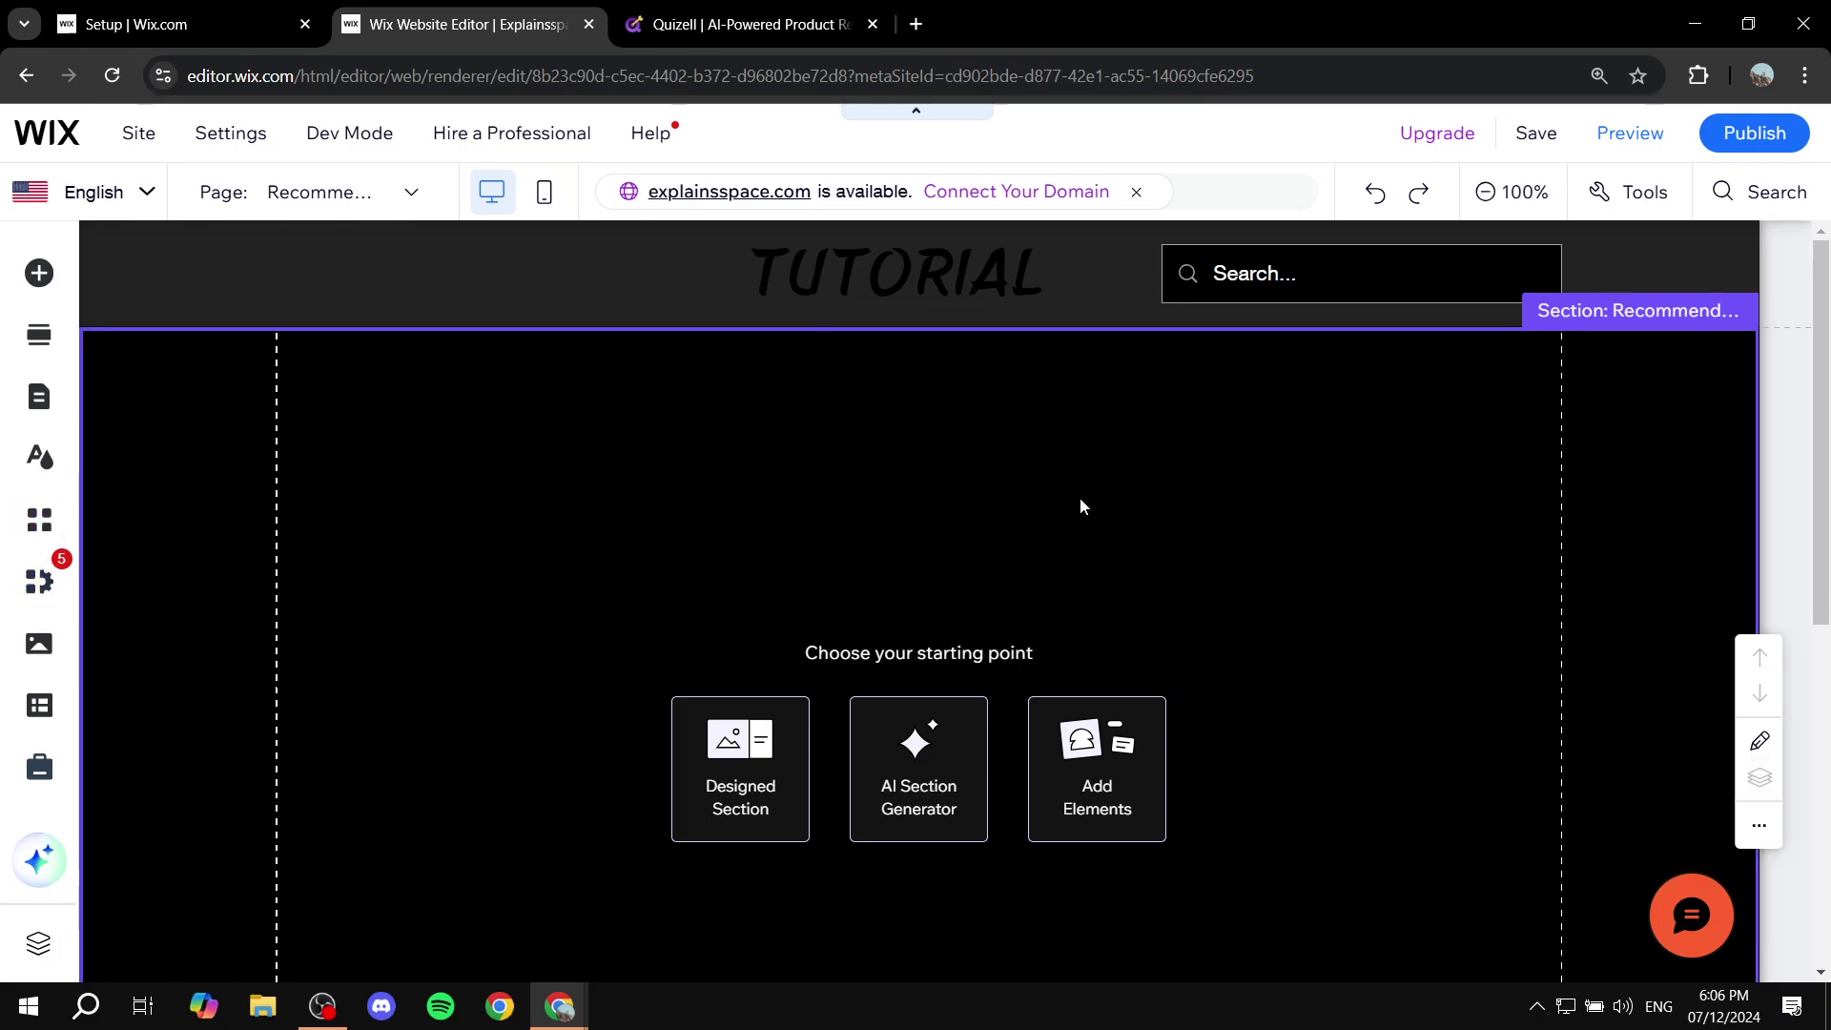
- Close the Quizell website and switch the editor back to the Home page
left_click(873, 28)
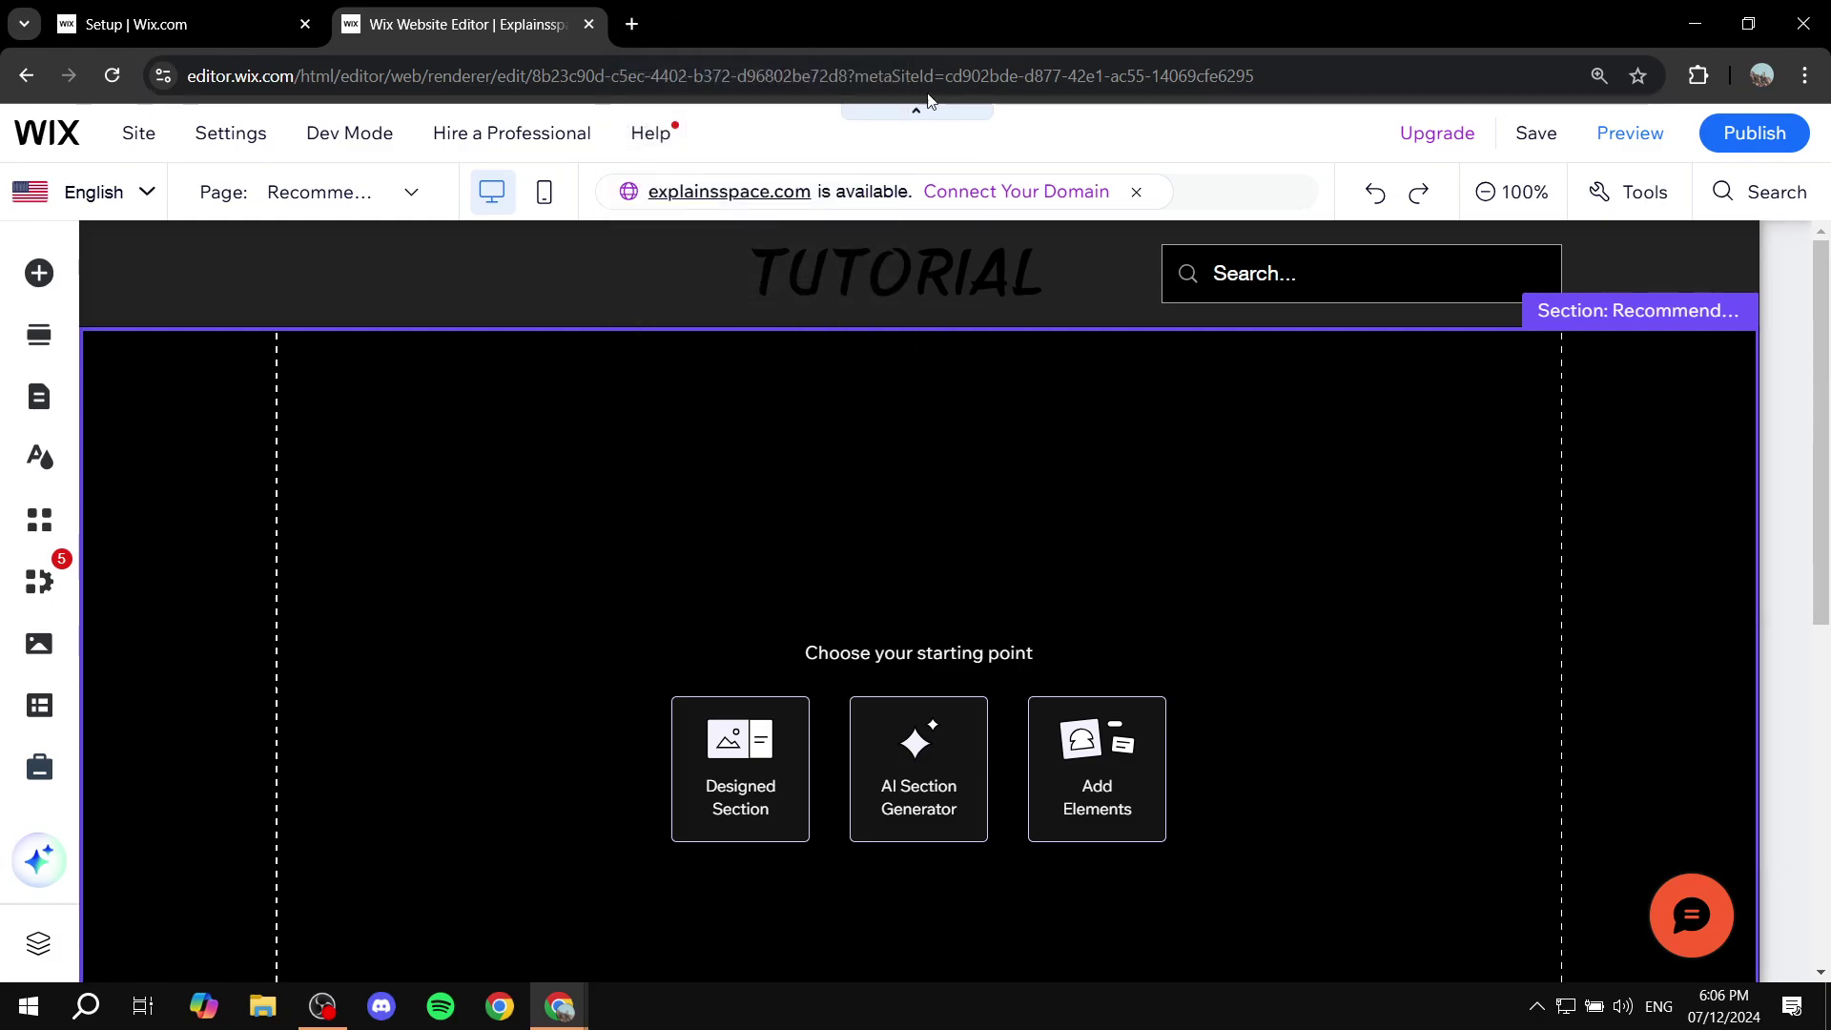
left_click(375, 200)
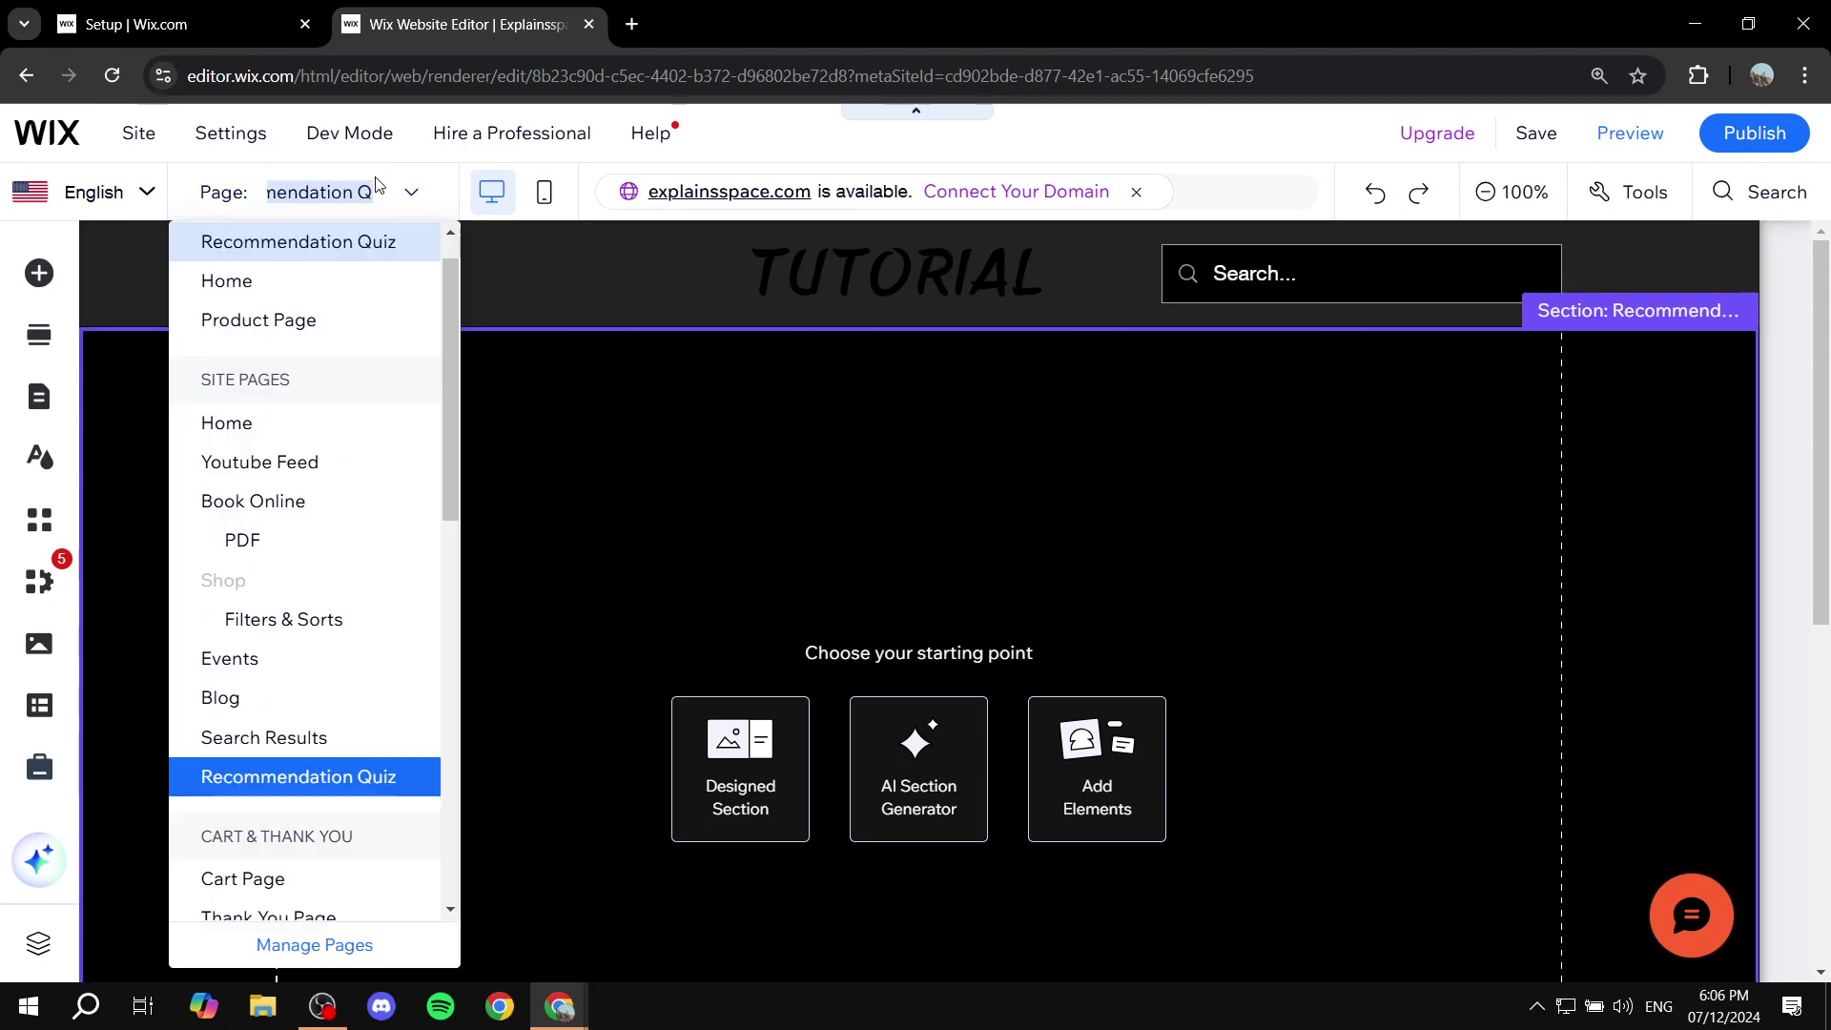
left_click(278, 282)
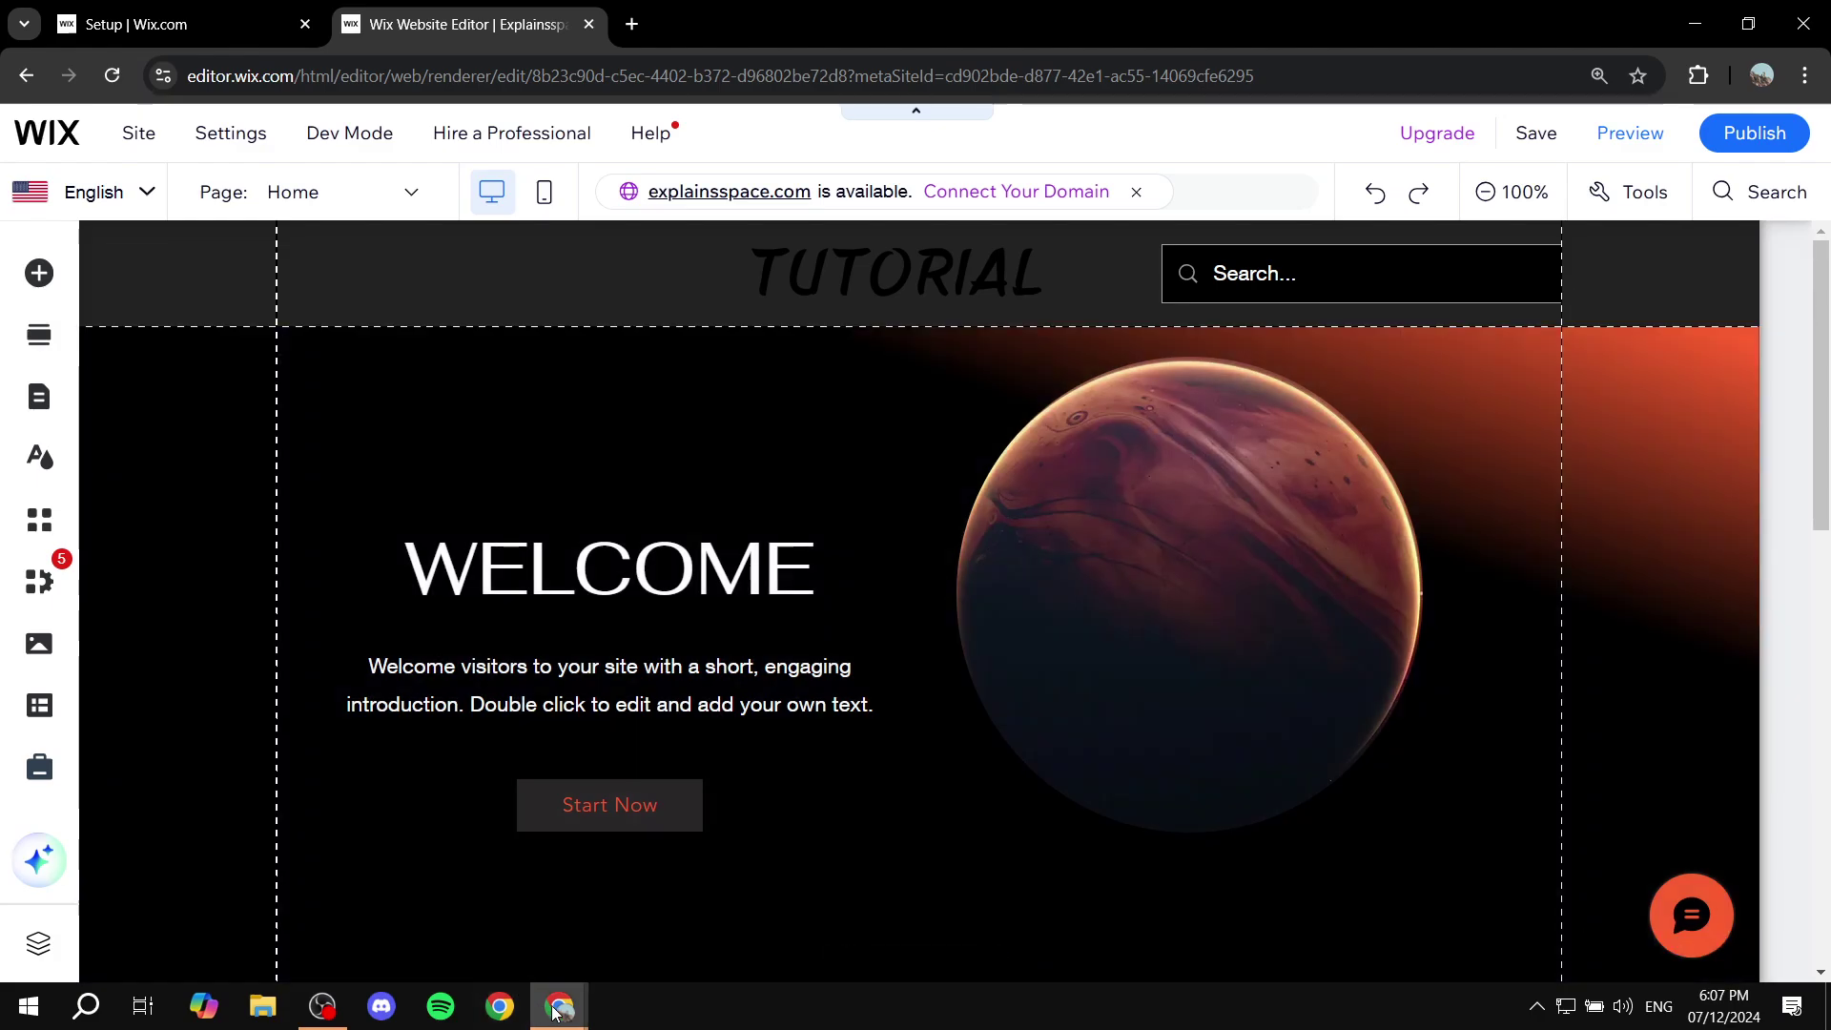
- Log in to Common Ninja and permanently delete the existing My Progress widget
mouse_move(569, 1010)
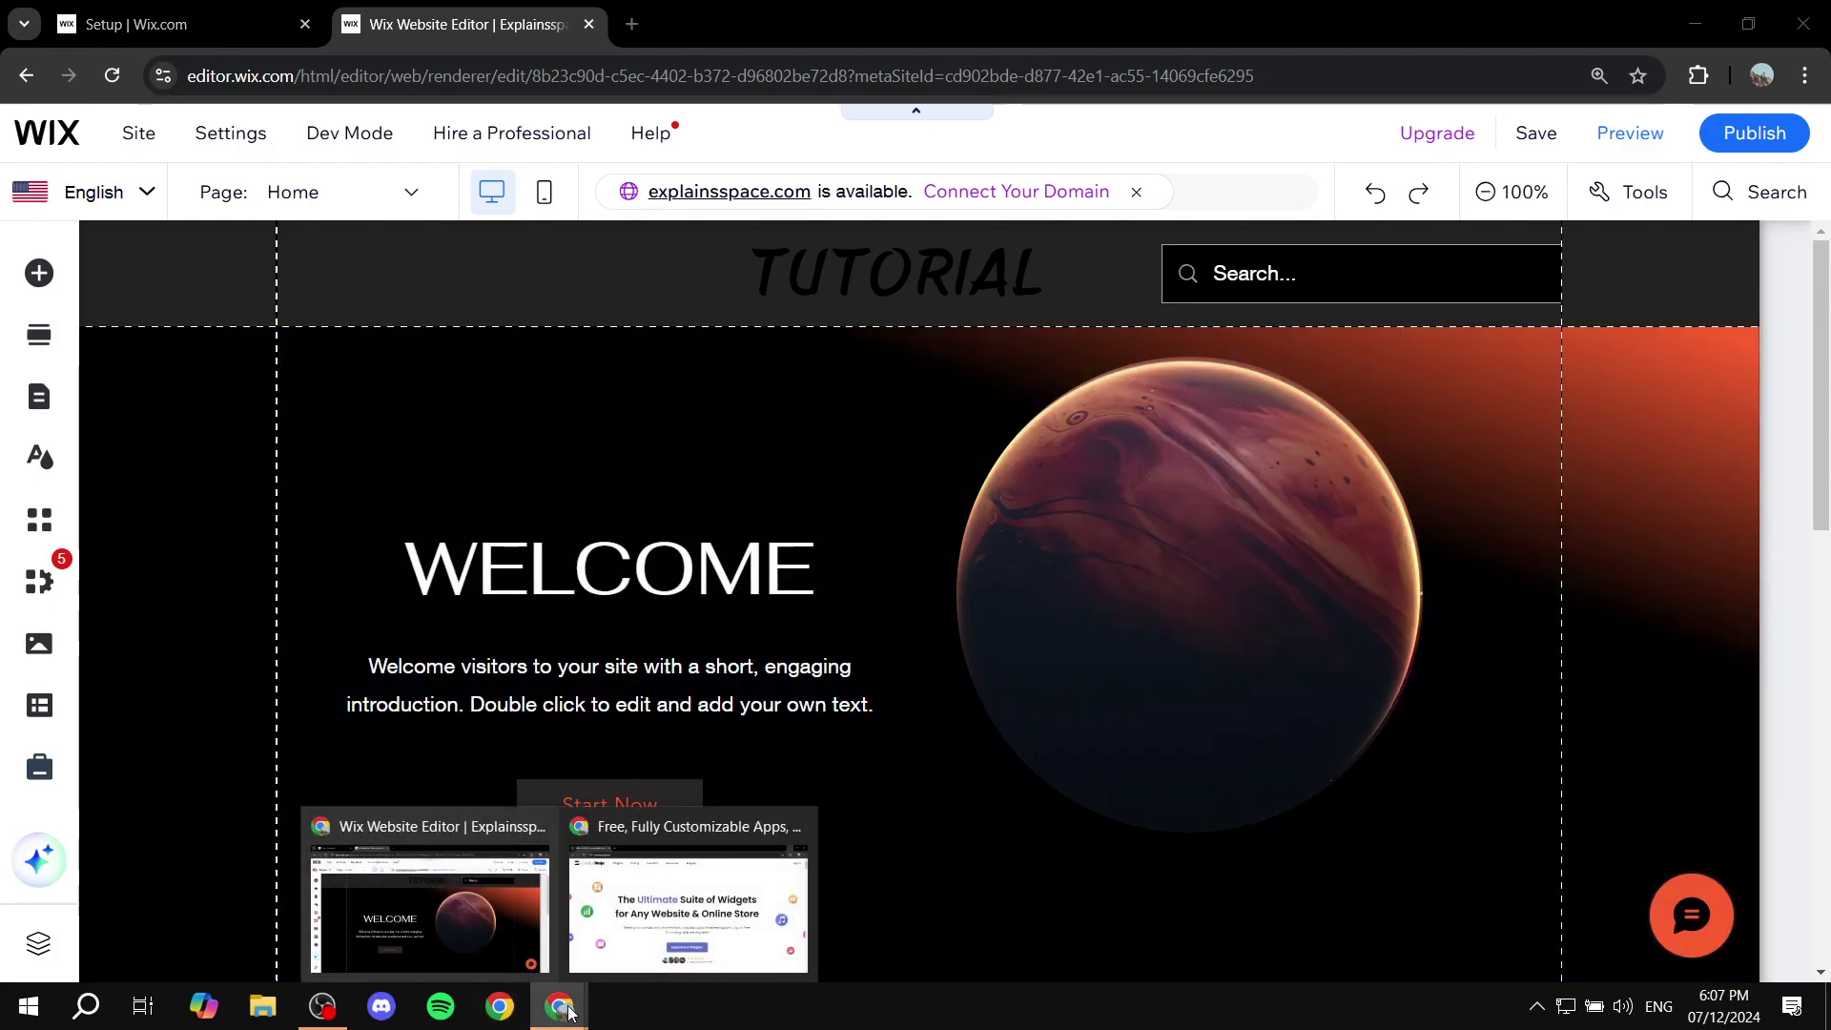
left_click(662, 916)
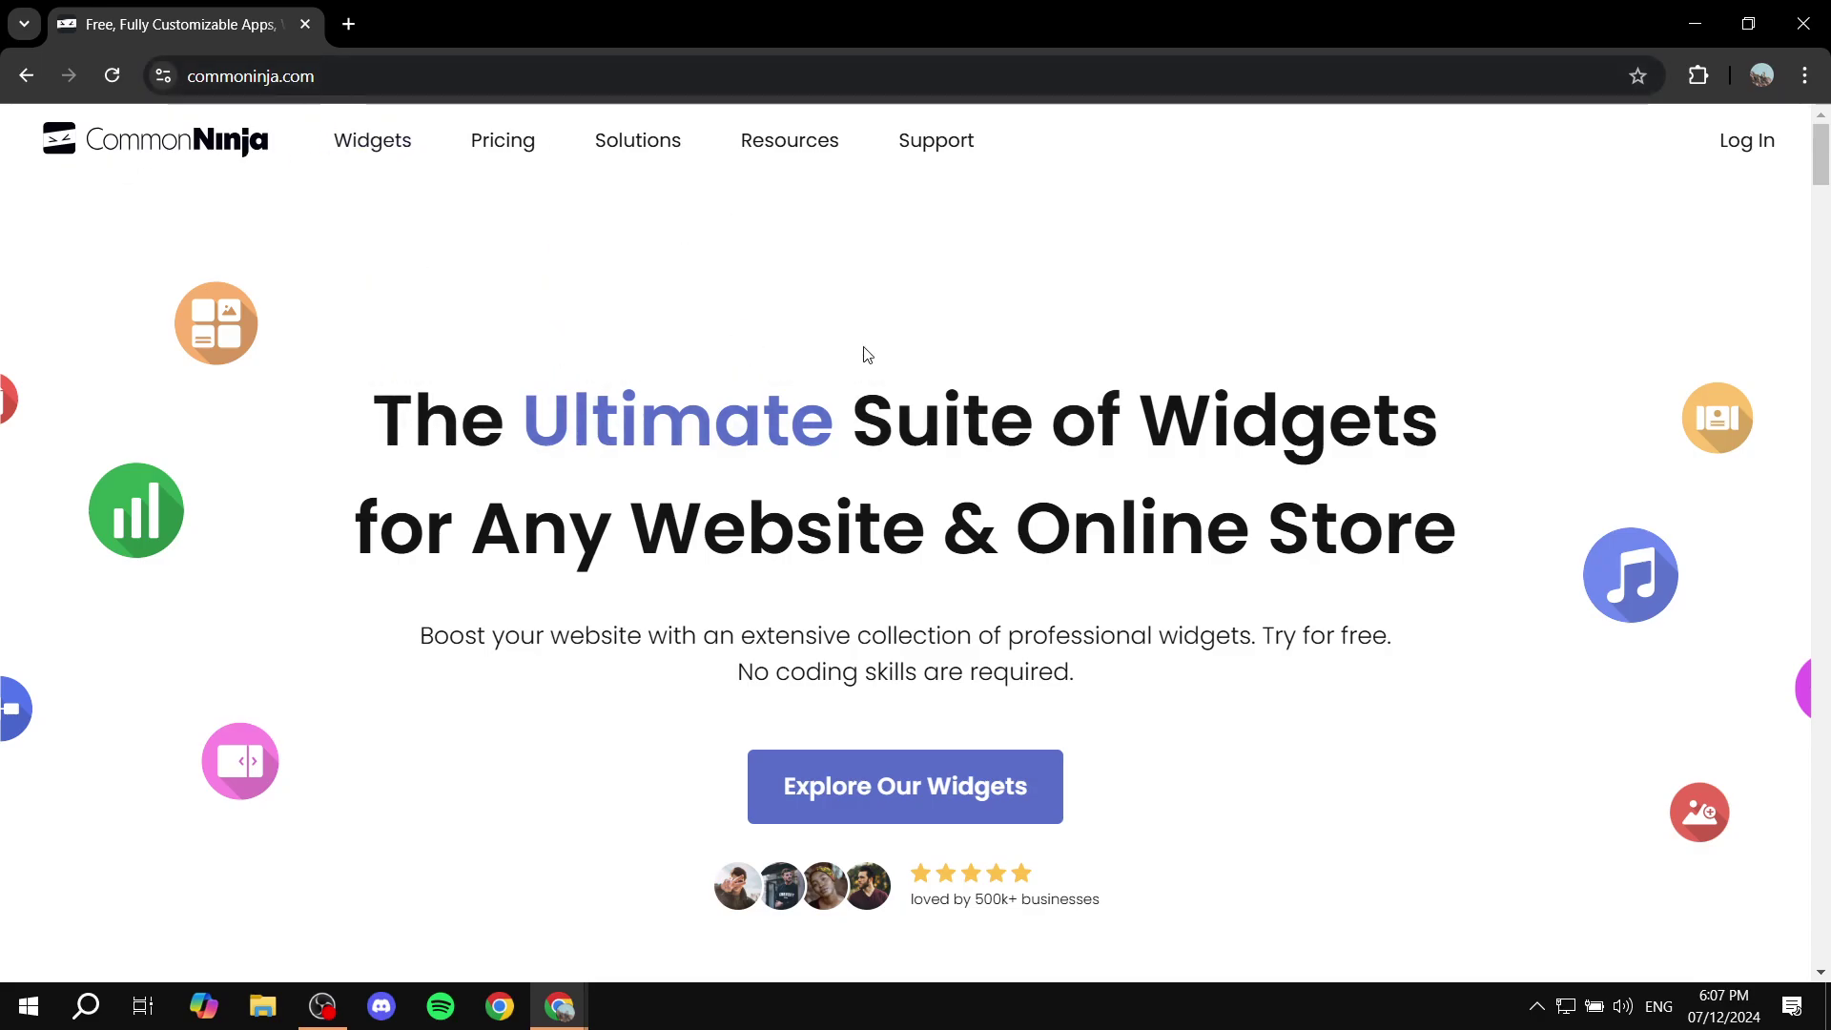
scroll(1056, 397, "down", 1)
scroll(1210, 393, "up", 1)
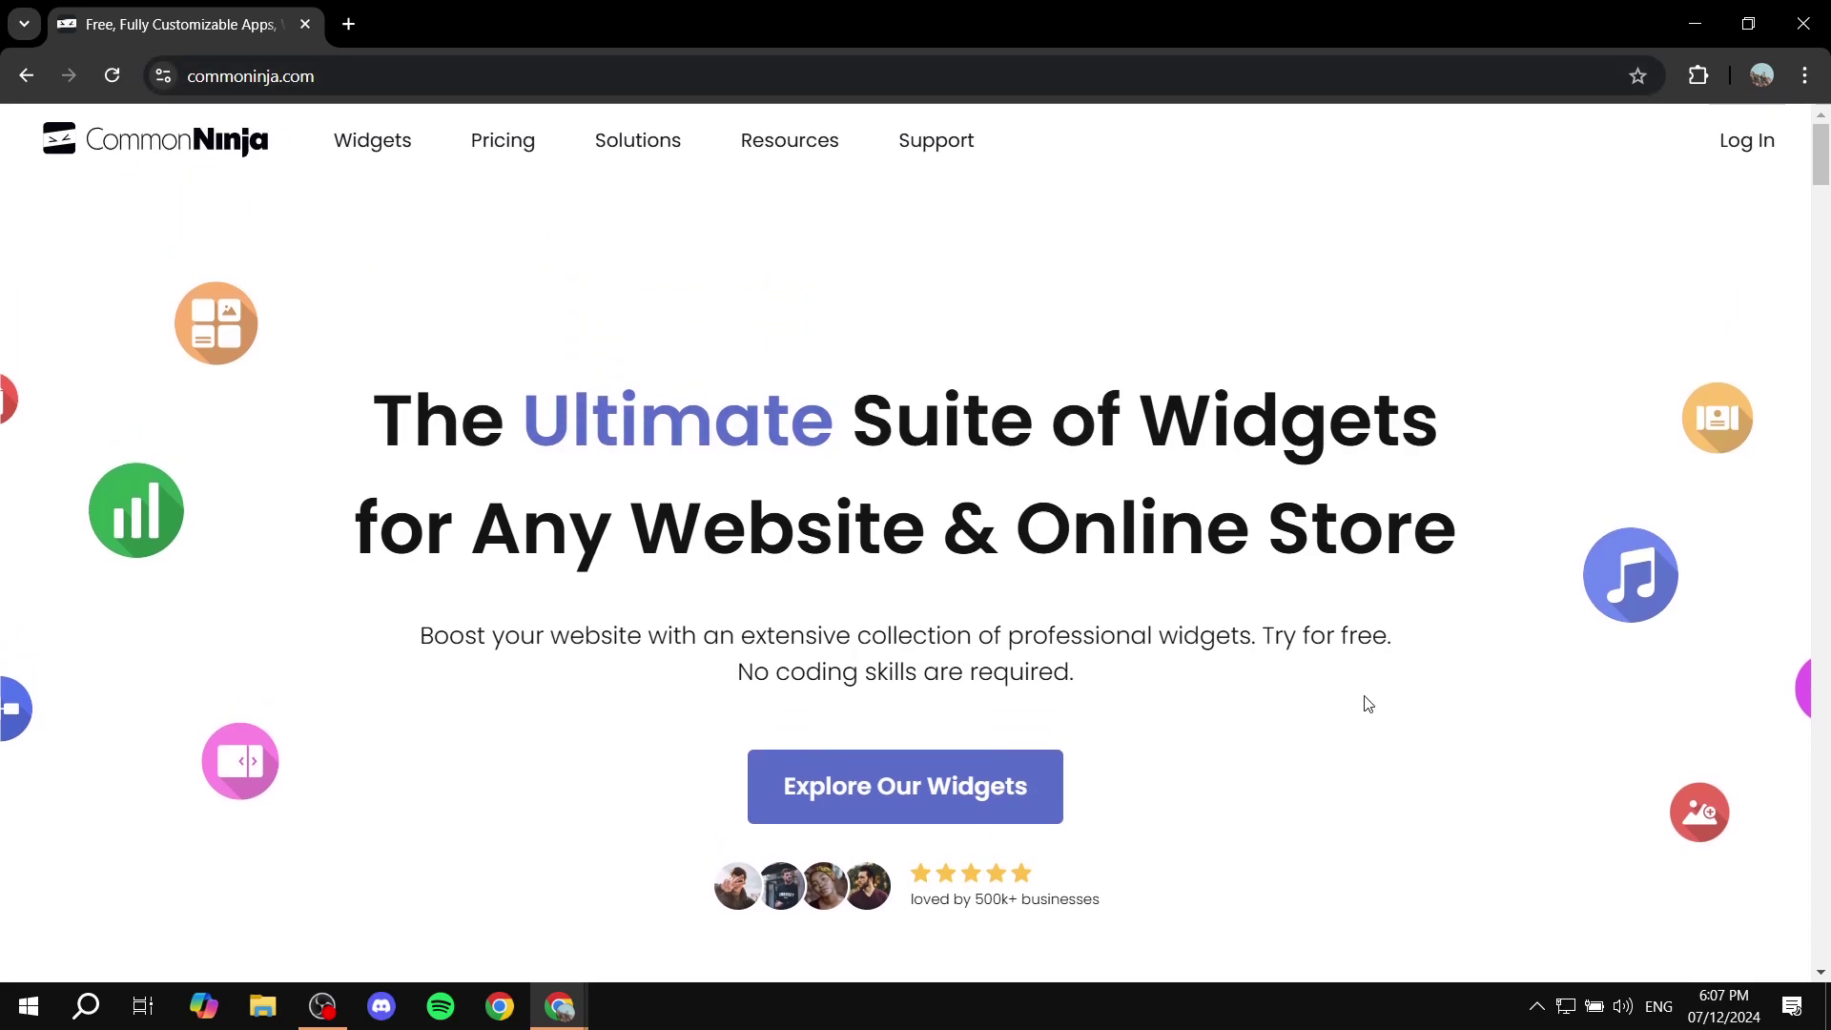
left_click(1751, 141)
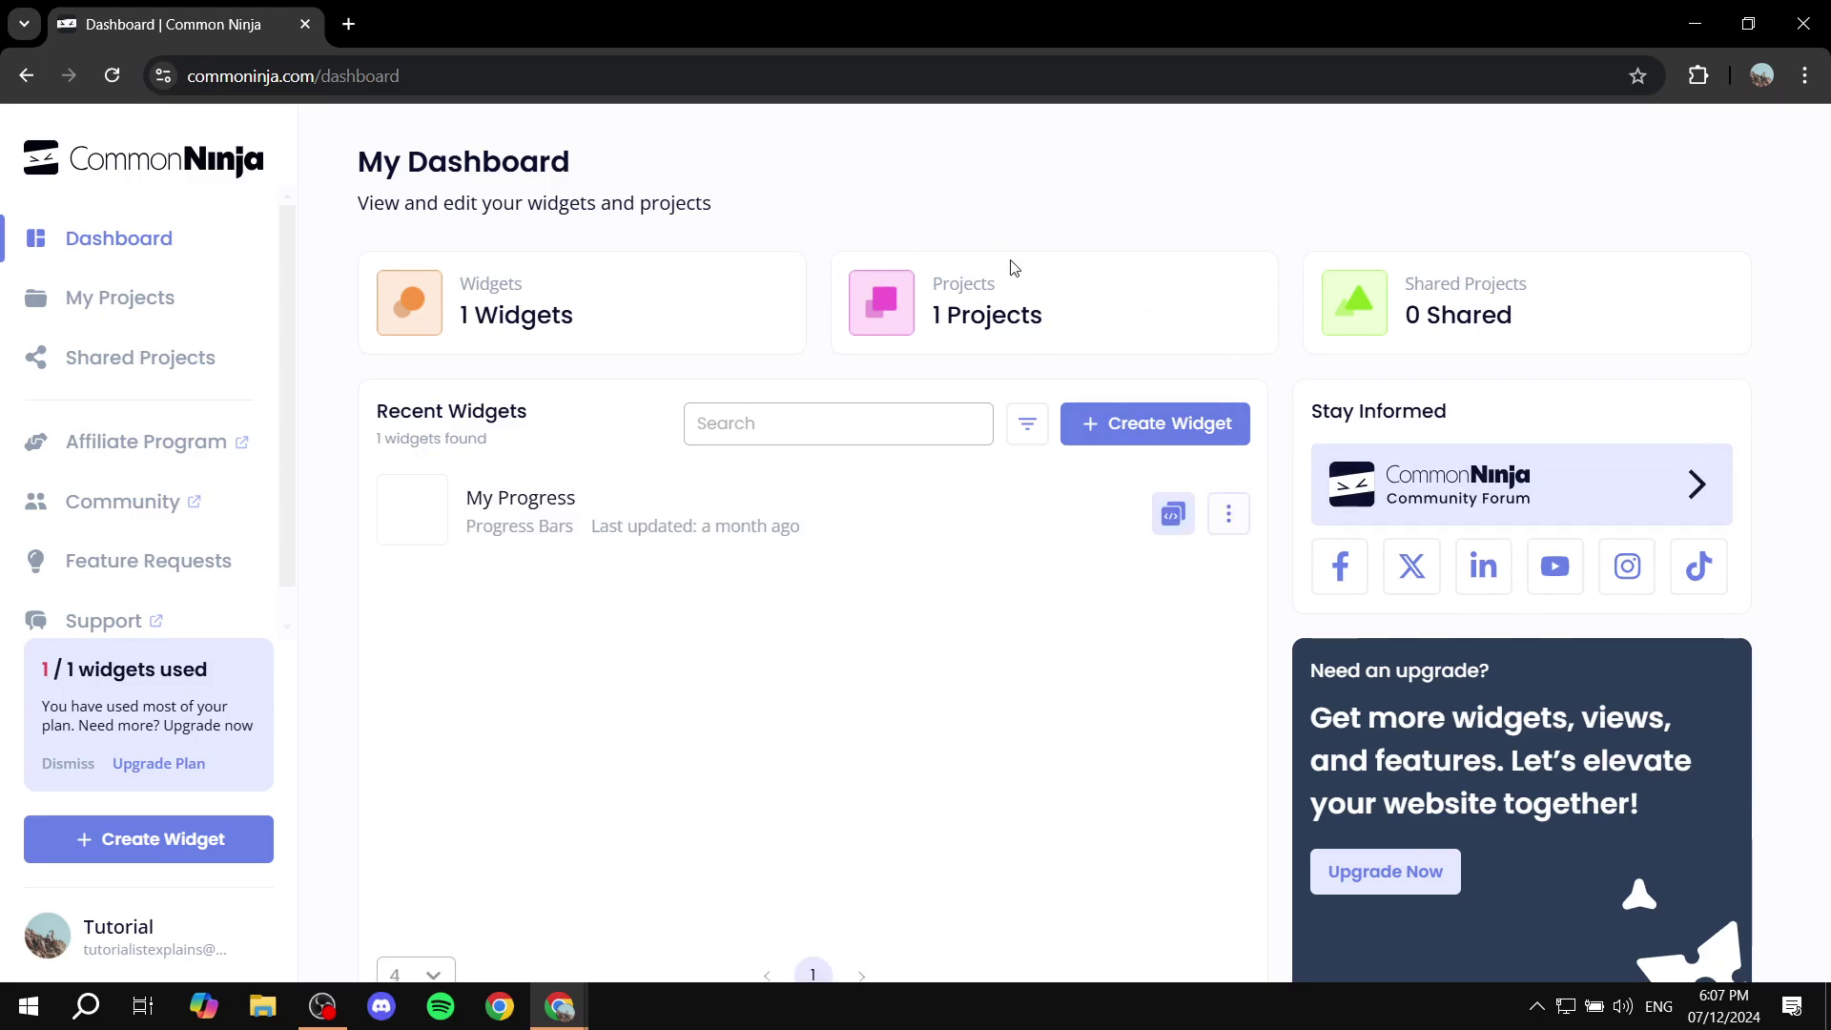
left_click(1229, 513)
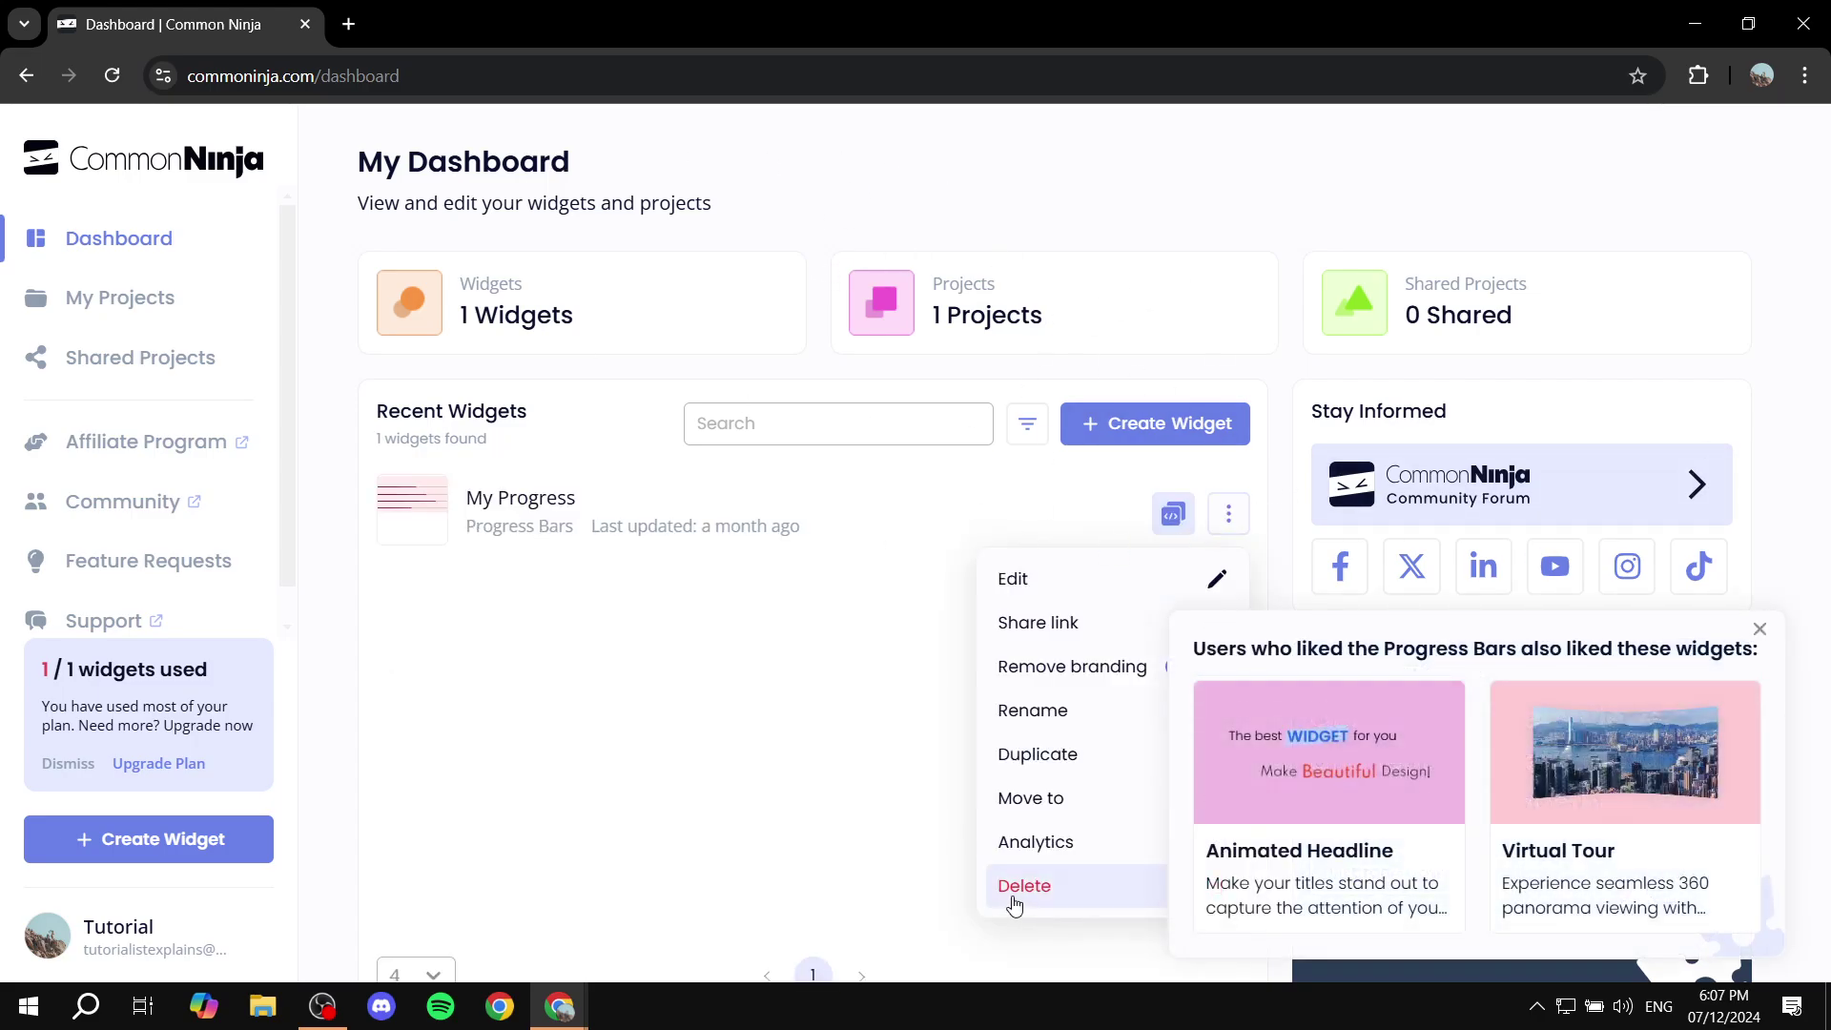
left_click(1015, 897)
left_click(1106, 625)
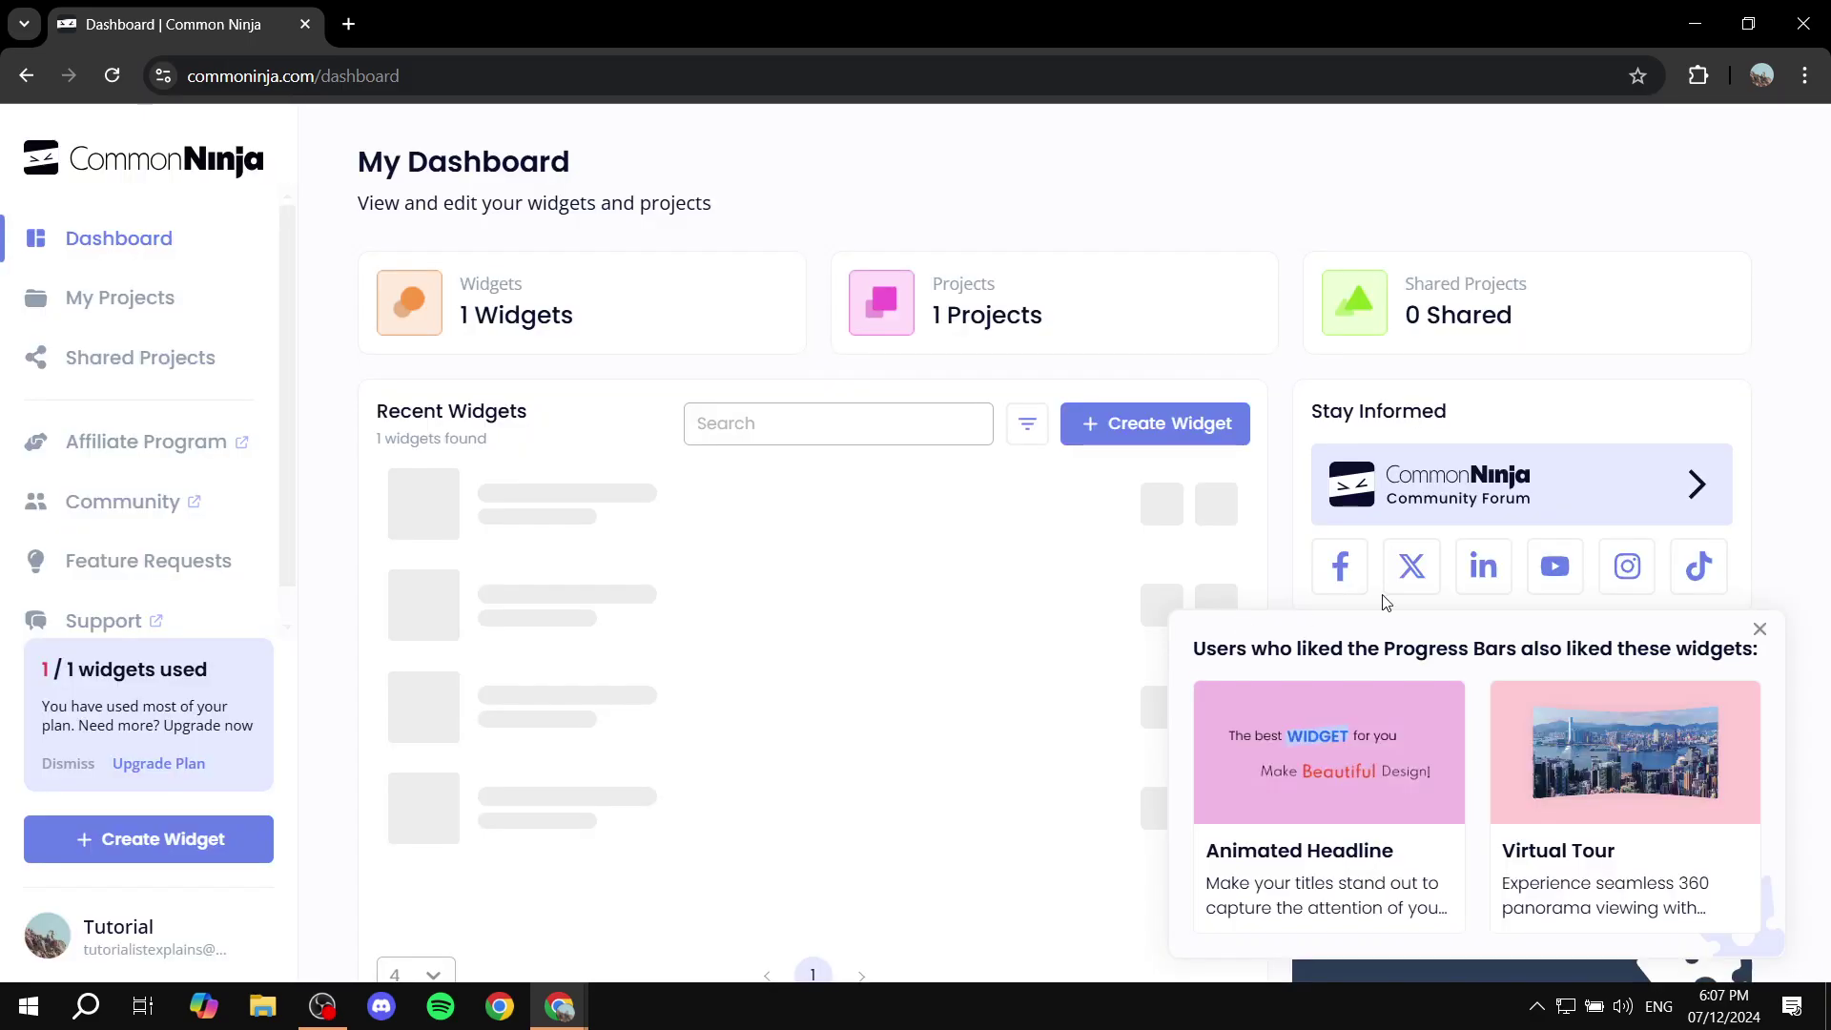
left_click(1760, 629)
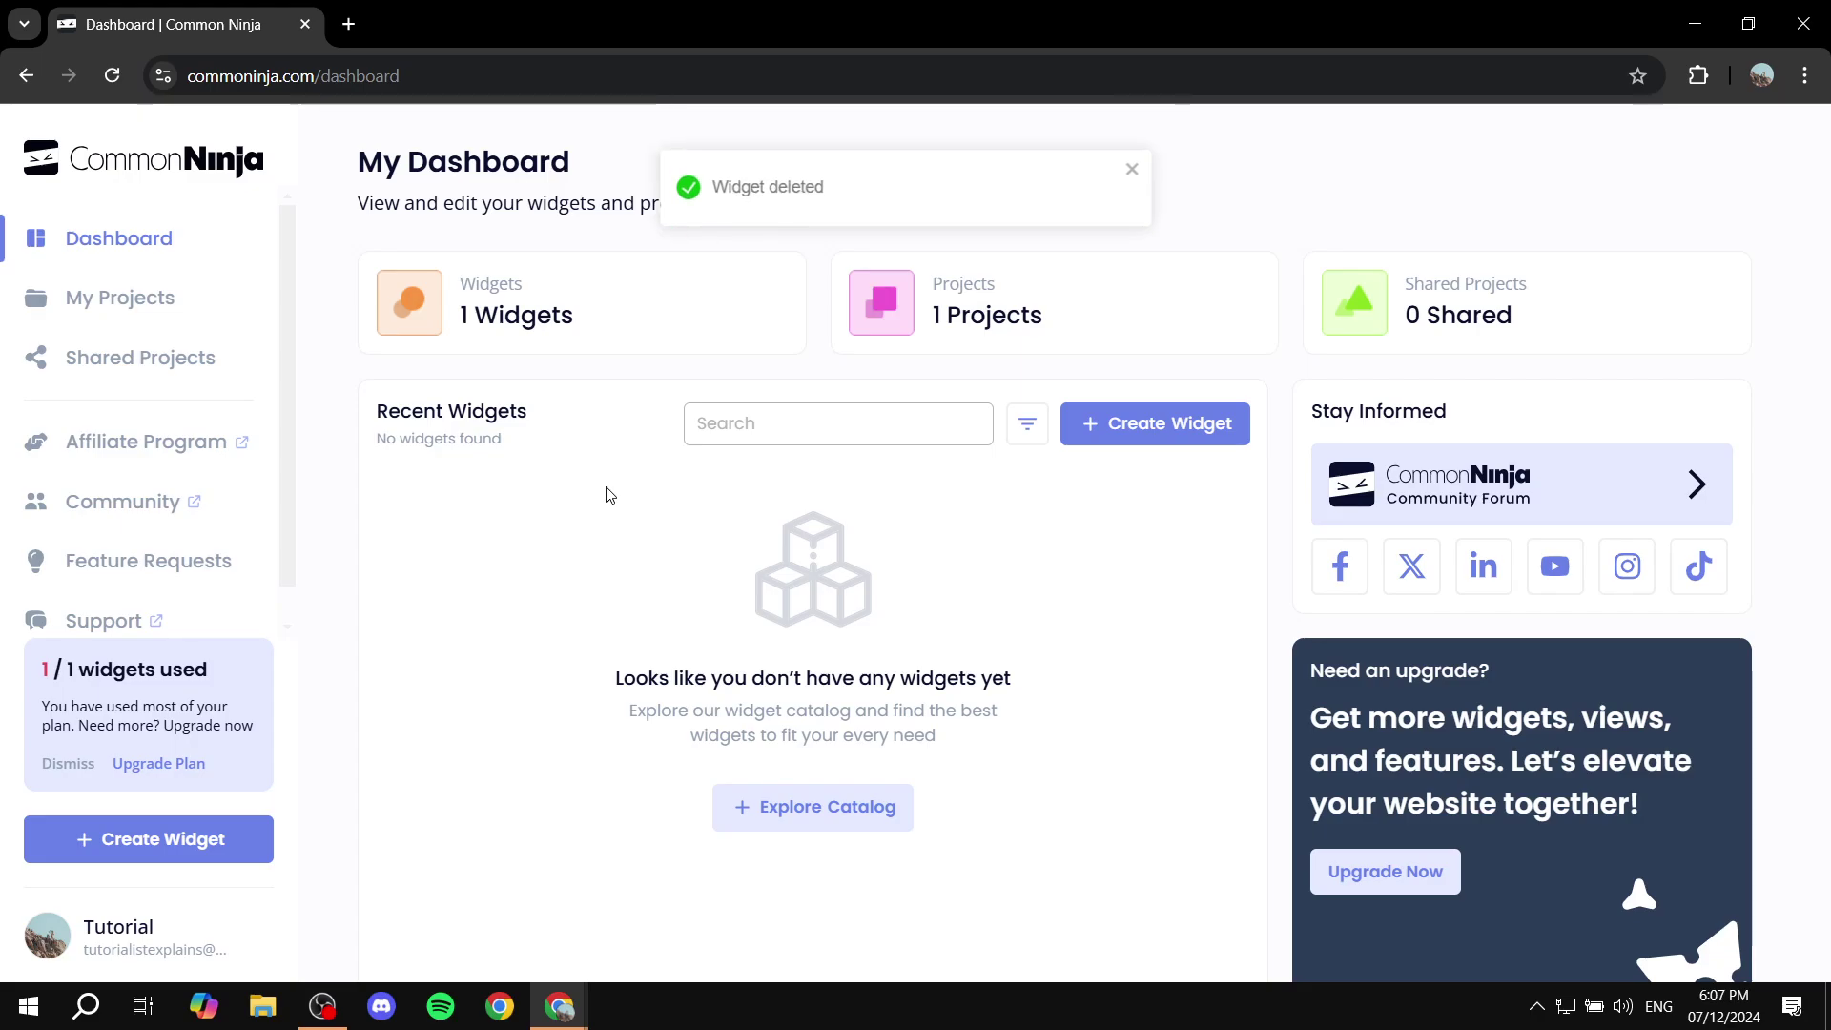
- Search the widget catalog for 'quiz' and create a new Quiz Maker widget
left_click(1131, 434)
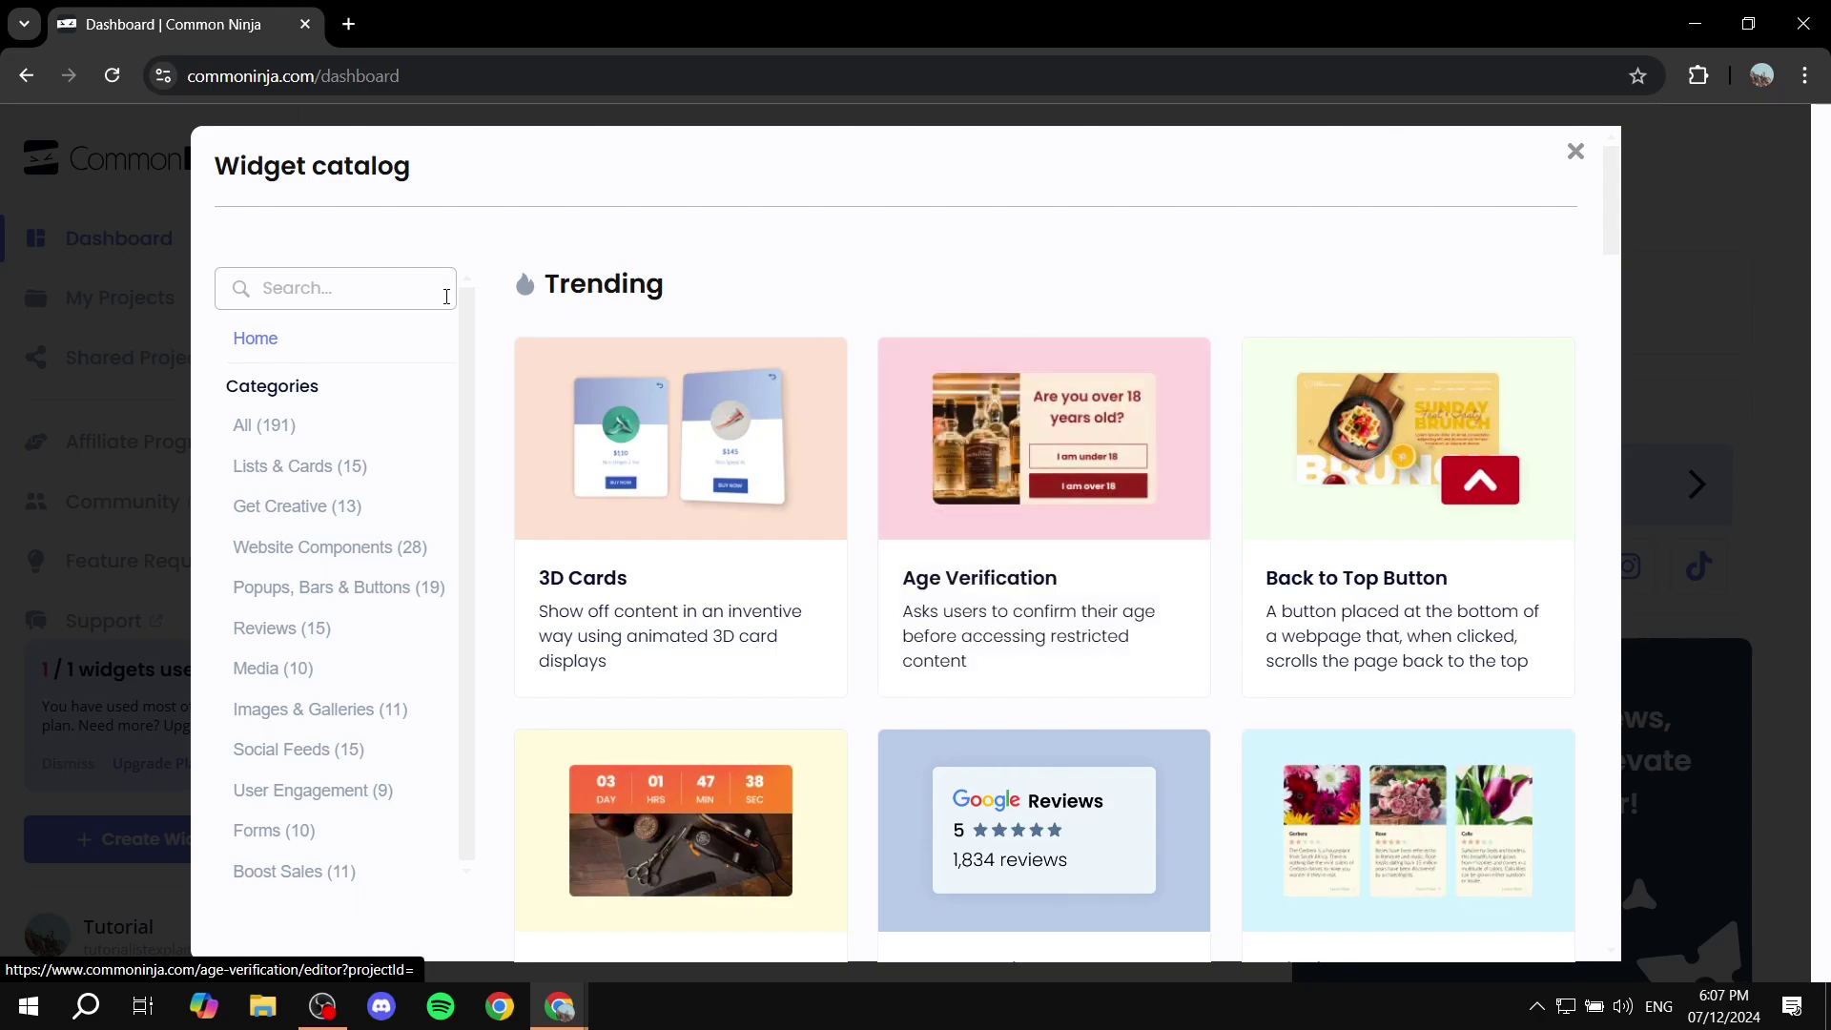
left_click(408, 289)
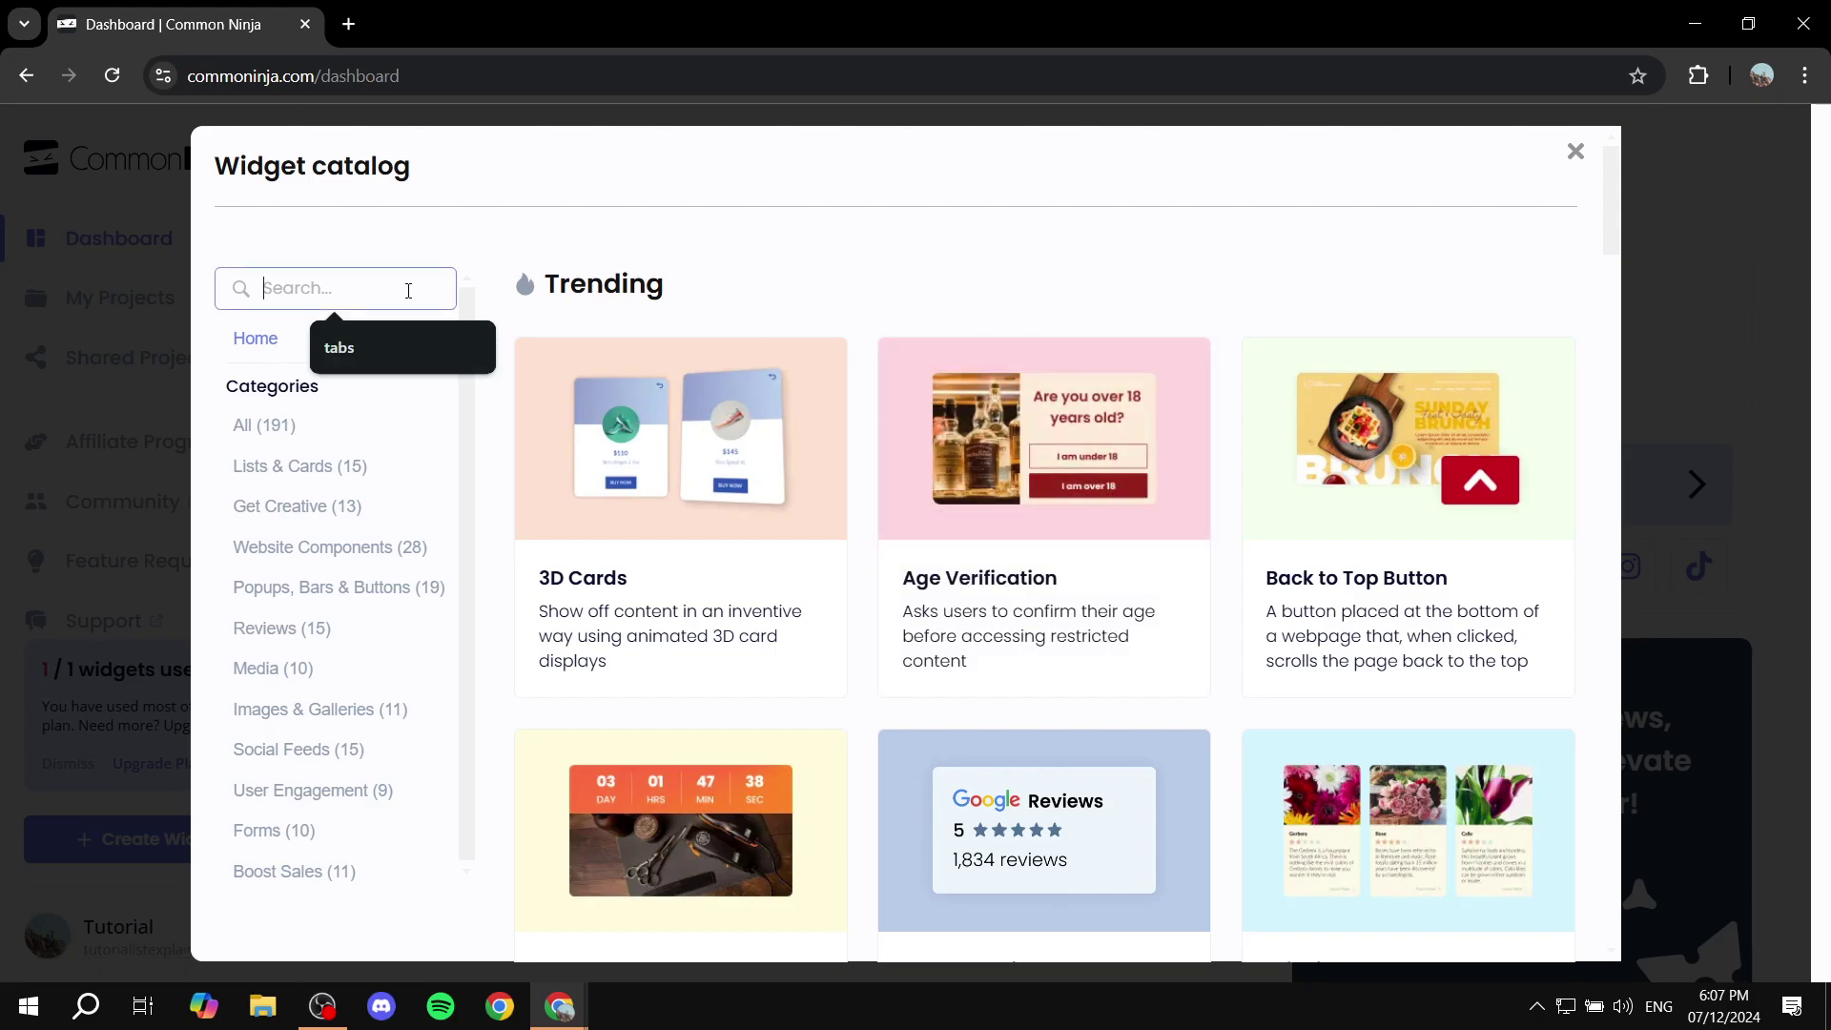
type("quiz")
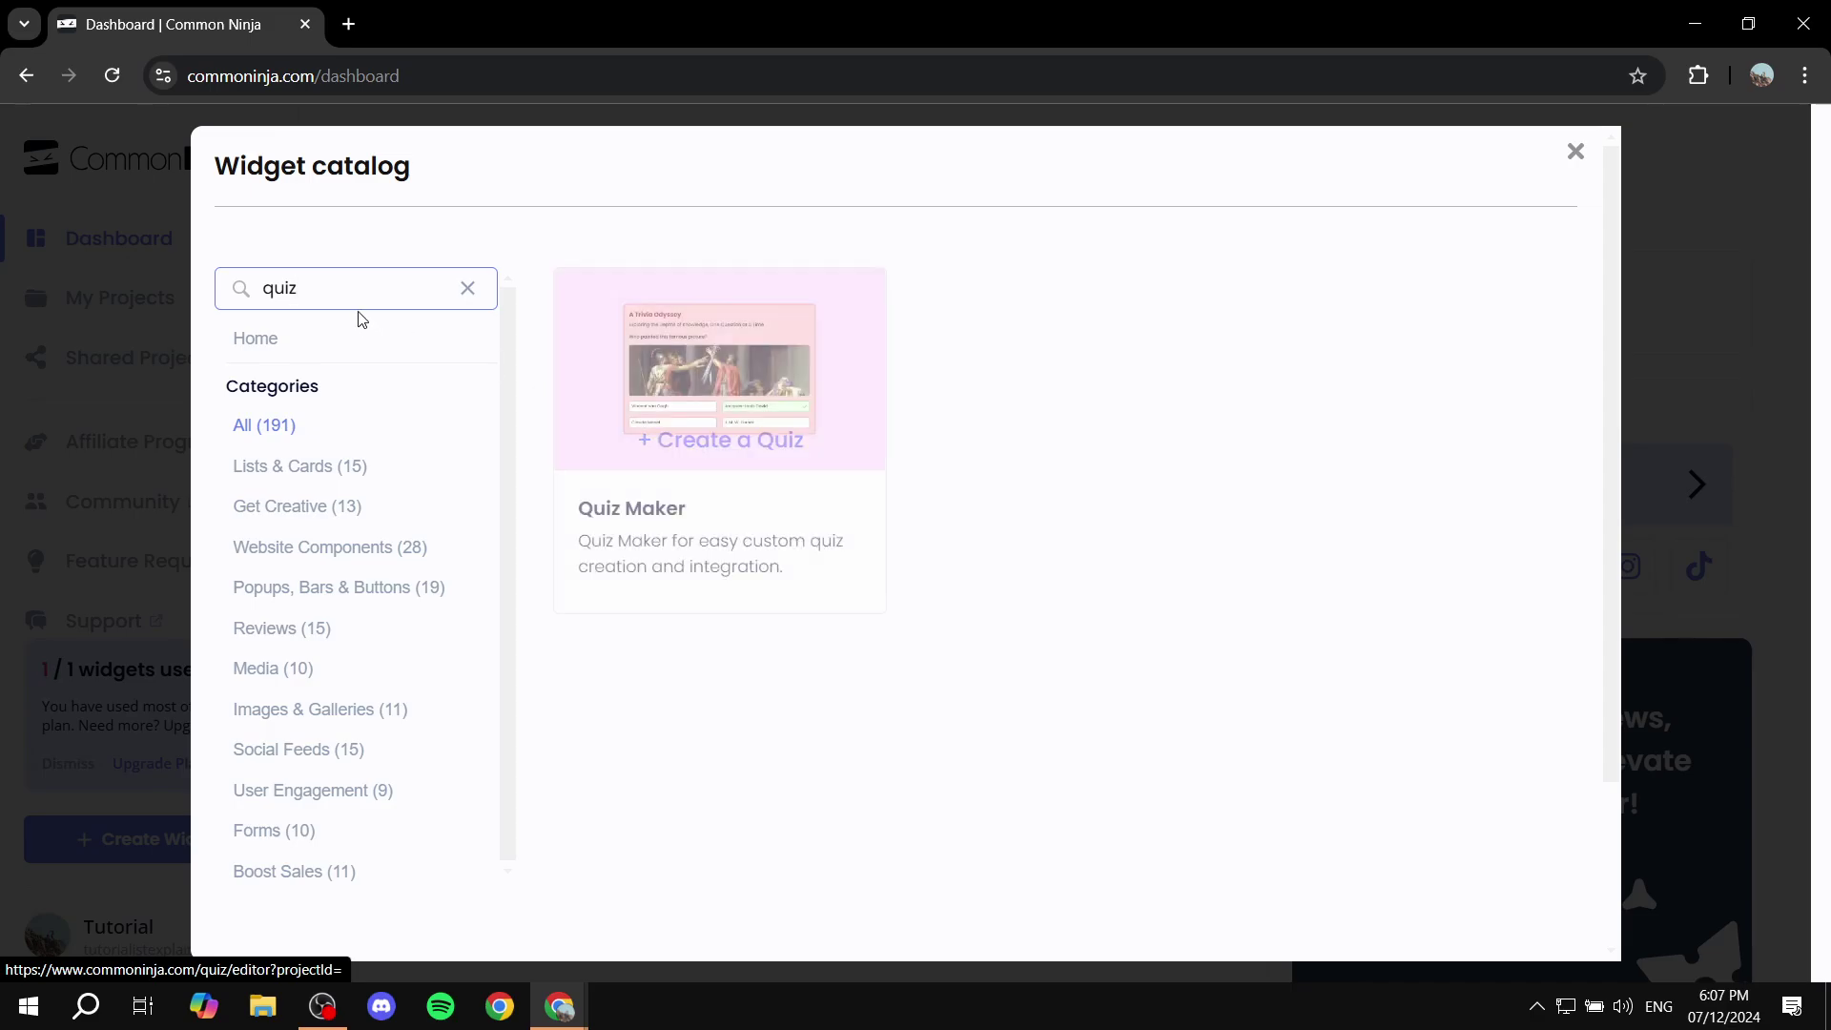
left_click(726, 459)
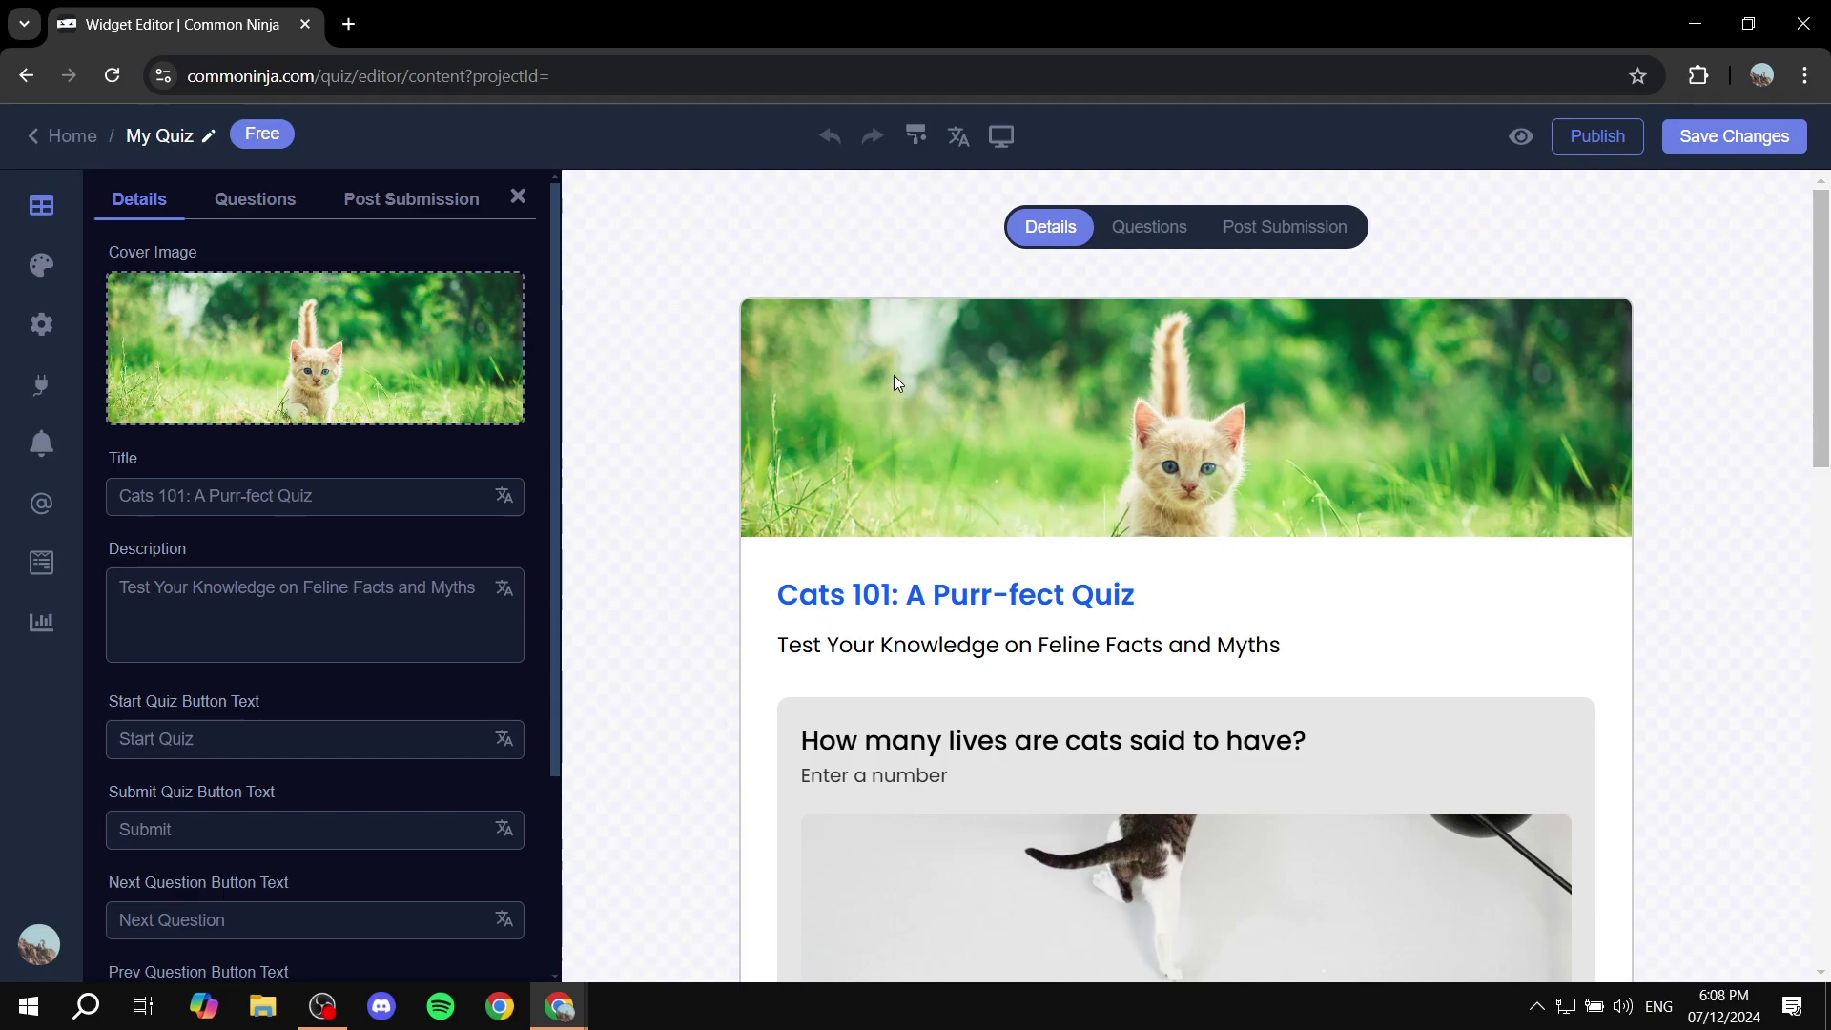
- In the Questions list, inspect the second question, keeping its type as Choice
scroll(1096, 360, "down", 15)
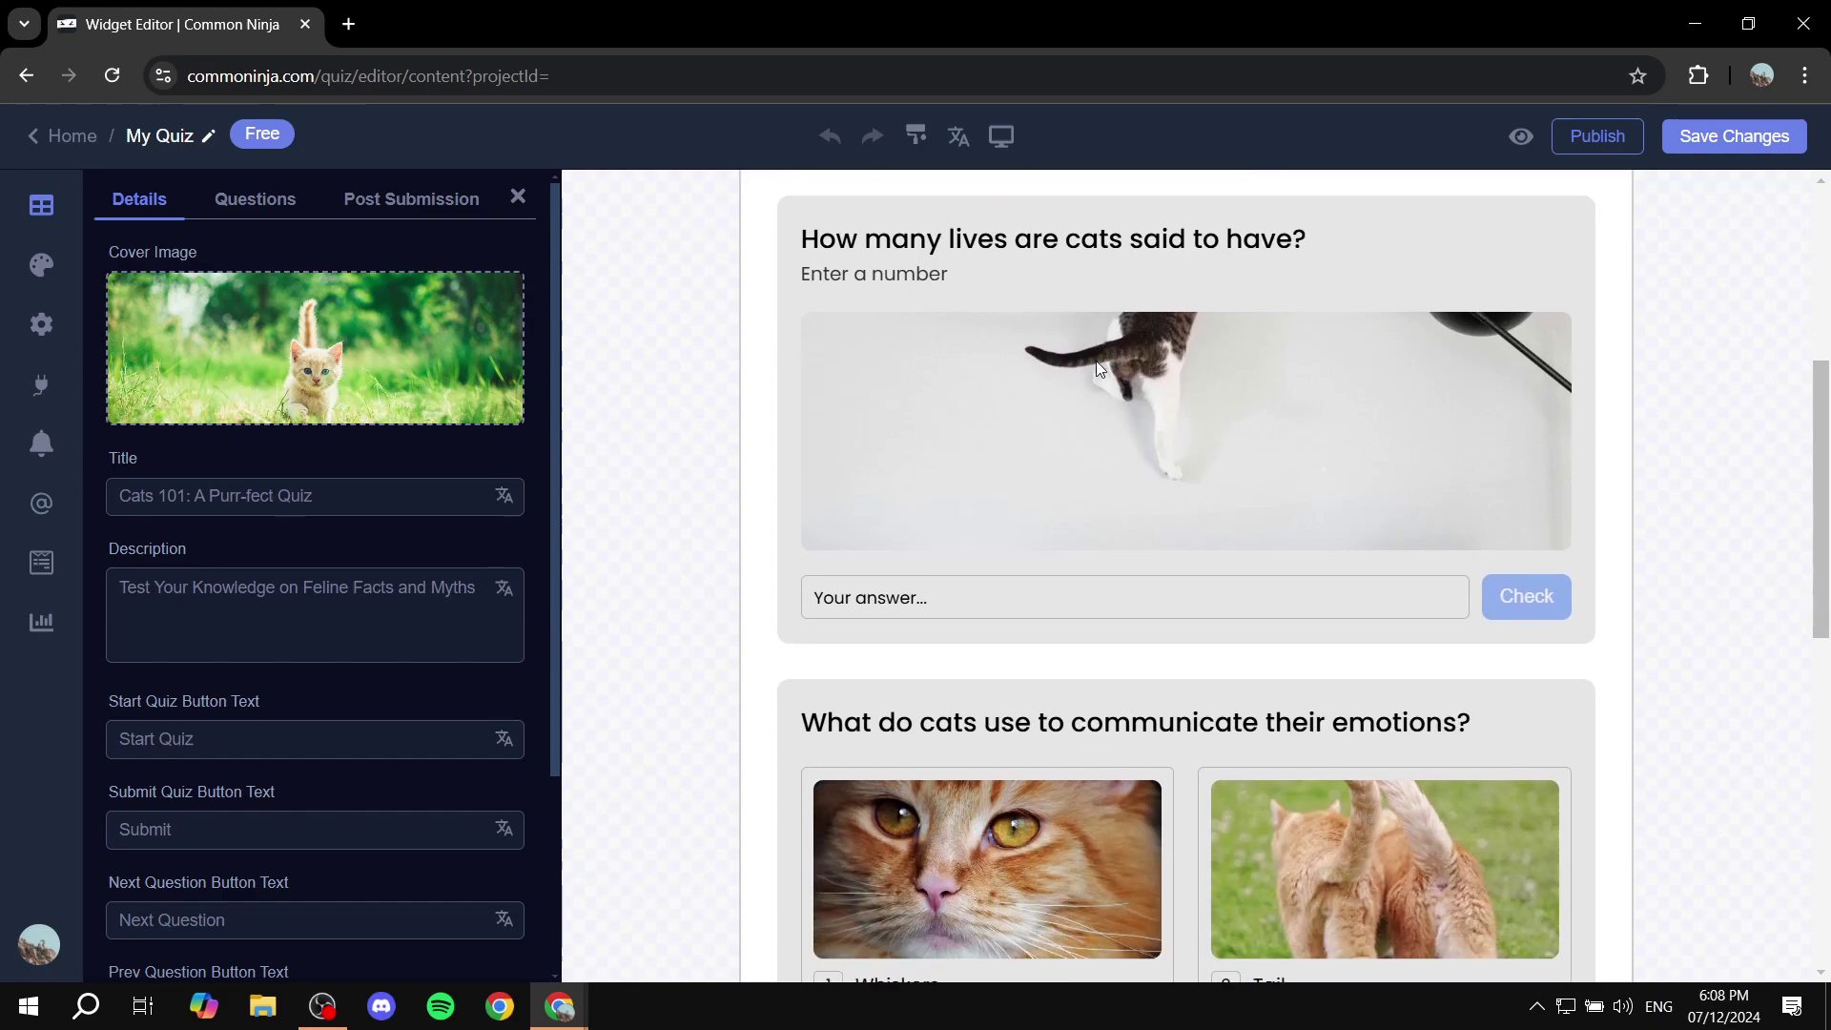
scroll(1087, 369, "up", 15)
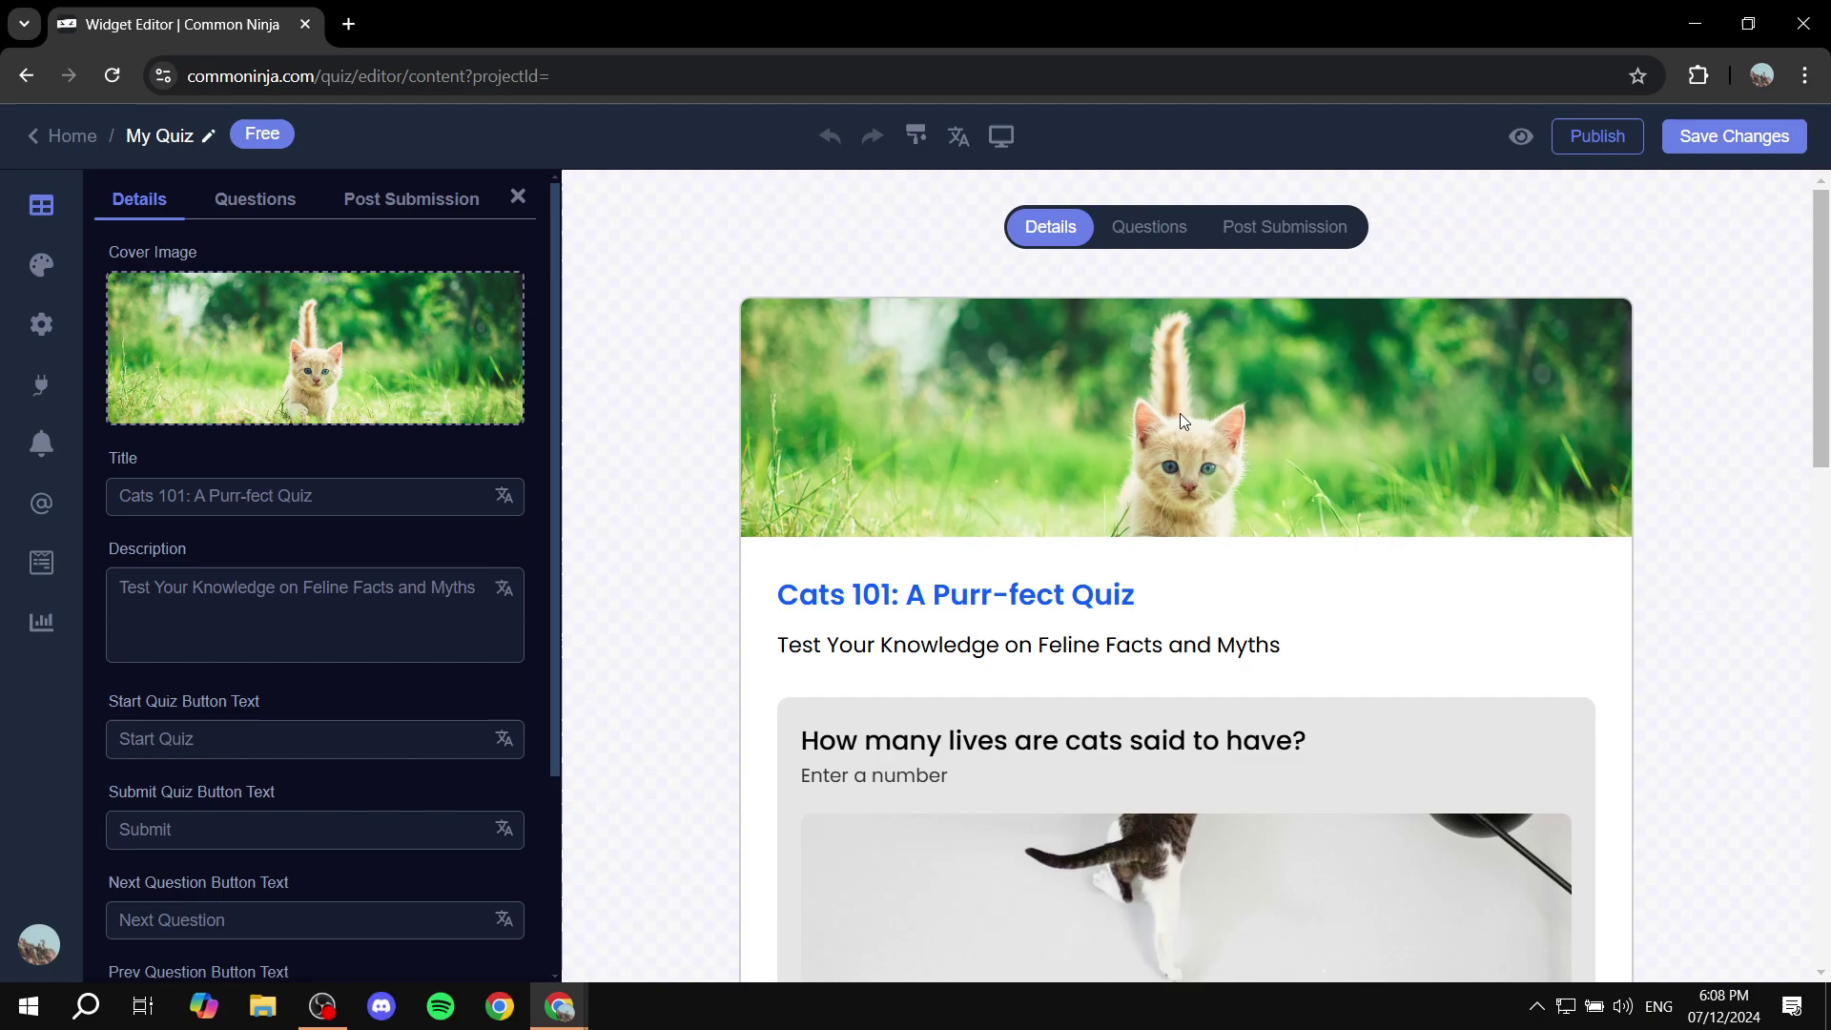
left_click(255, 201)
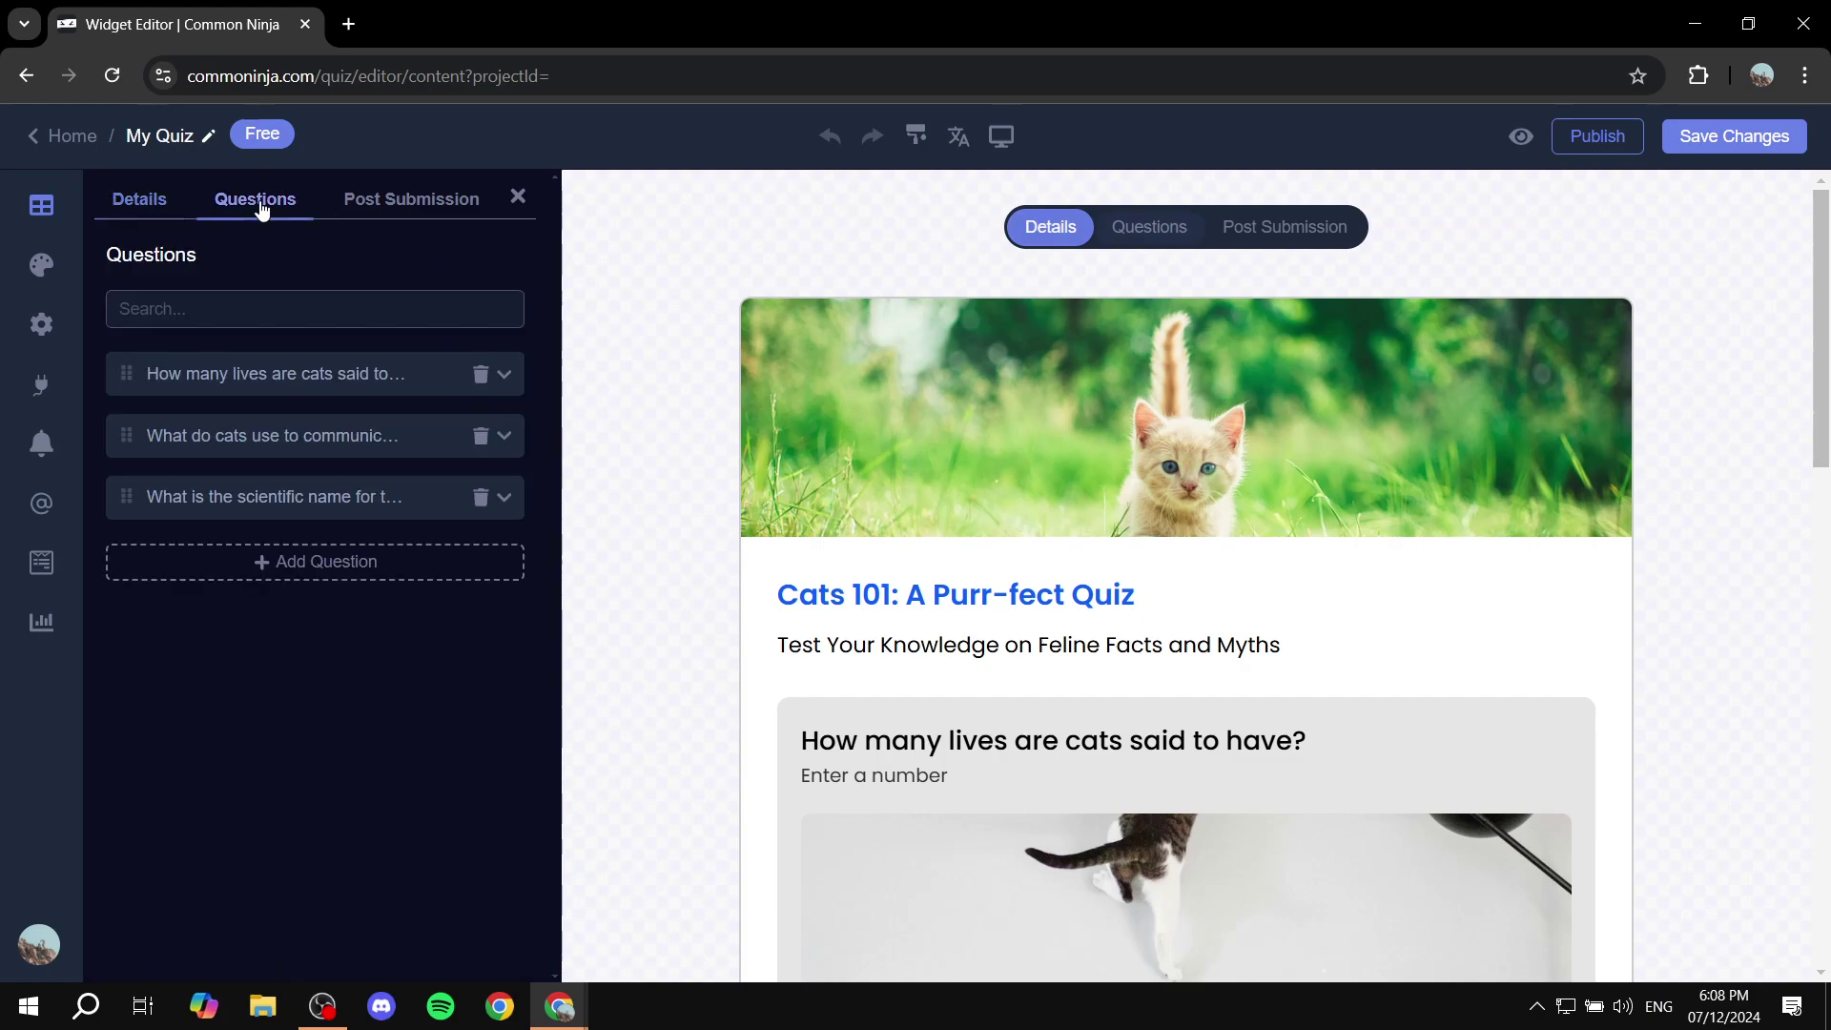
left_click(364, 436)
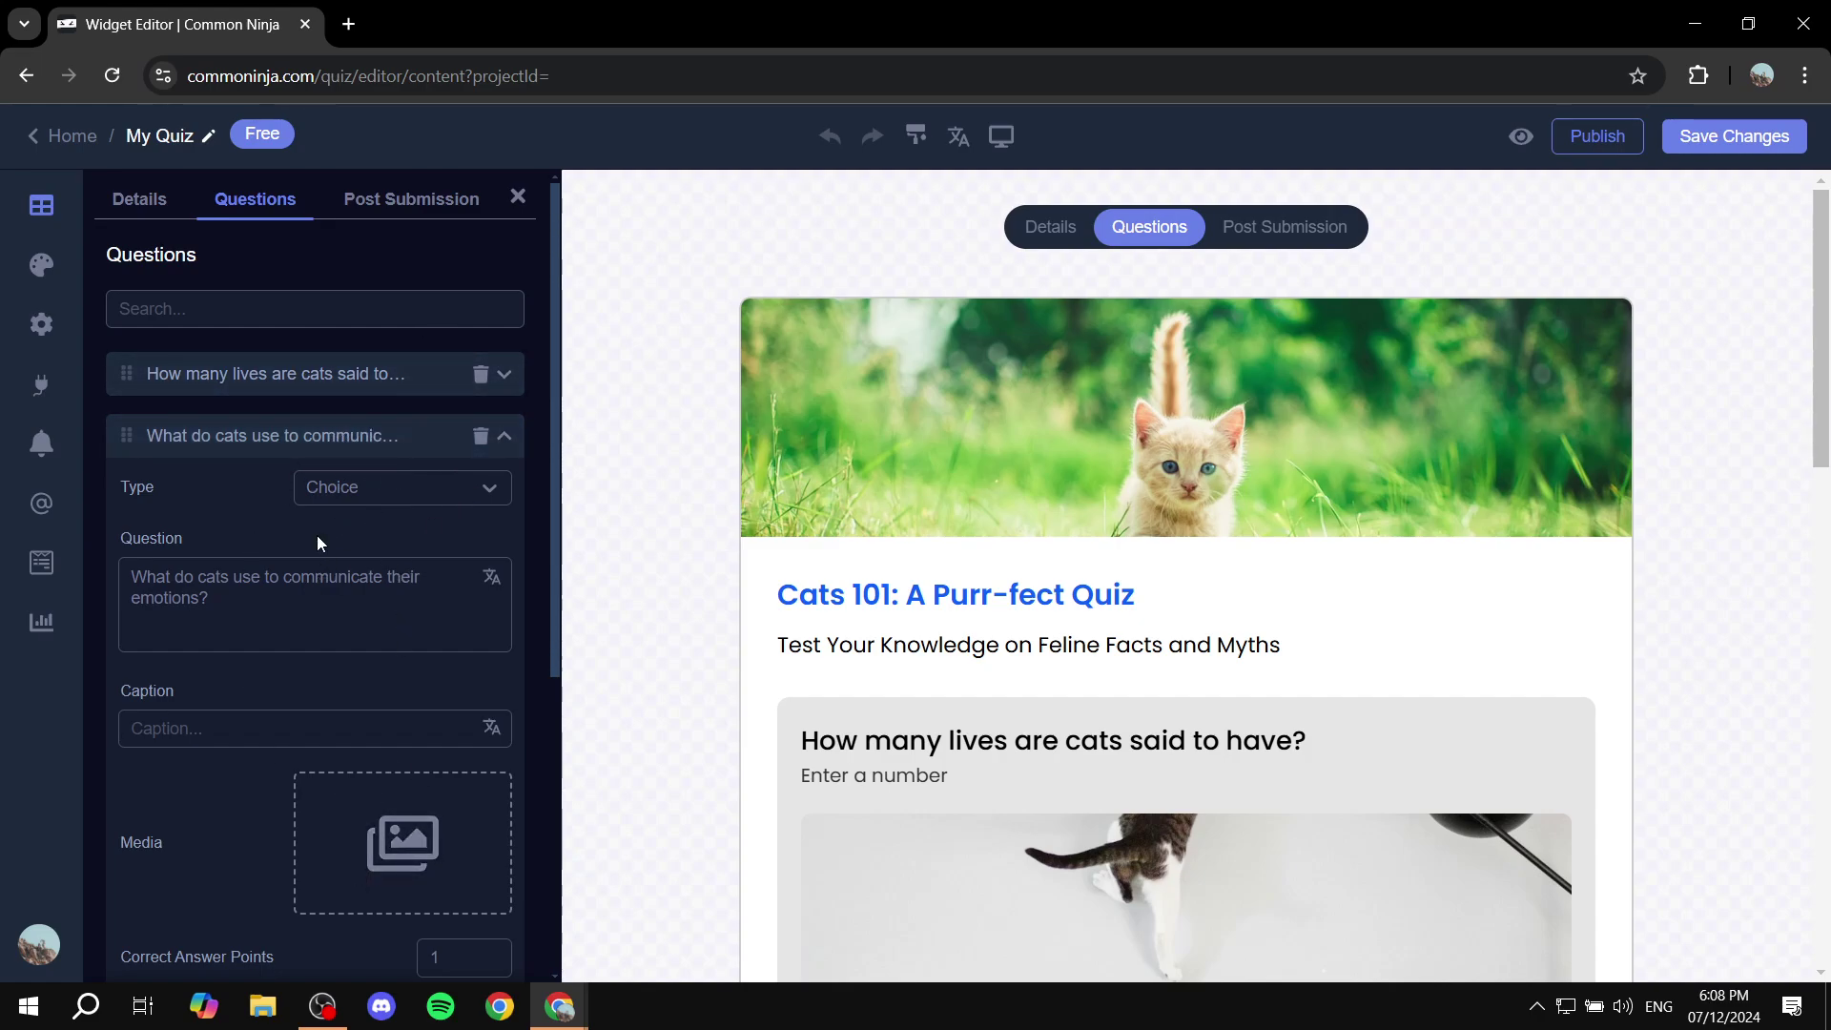
left_click(377, 495)
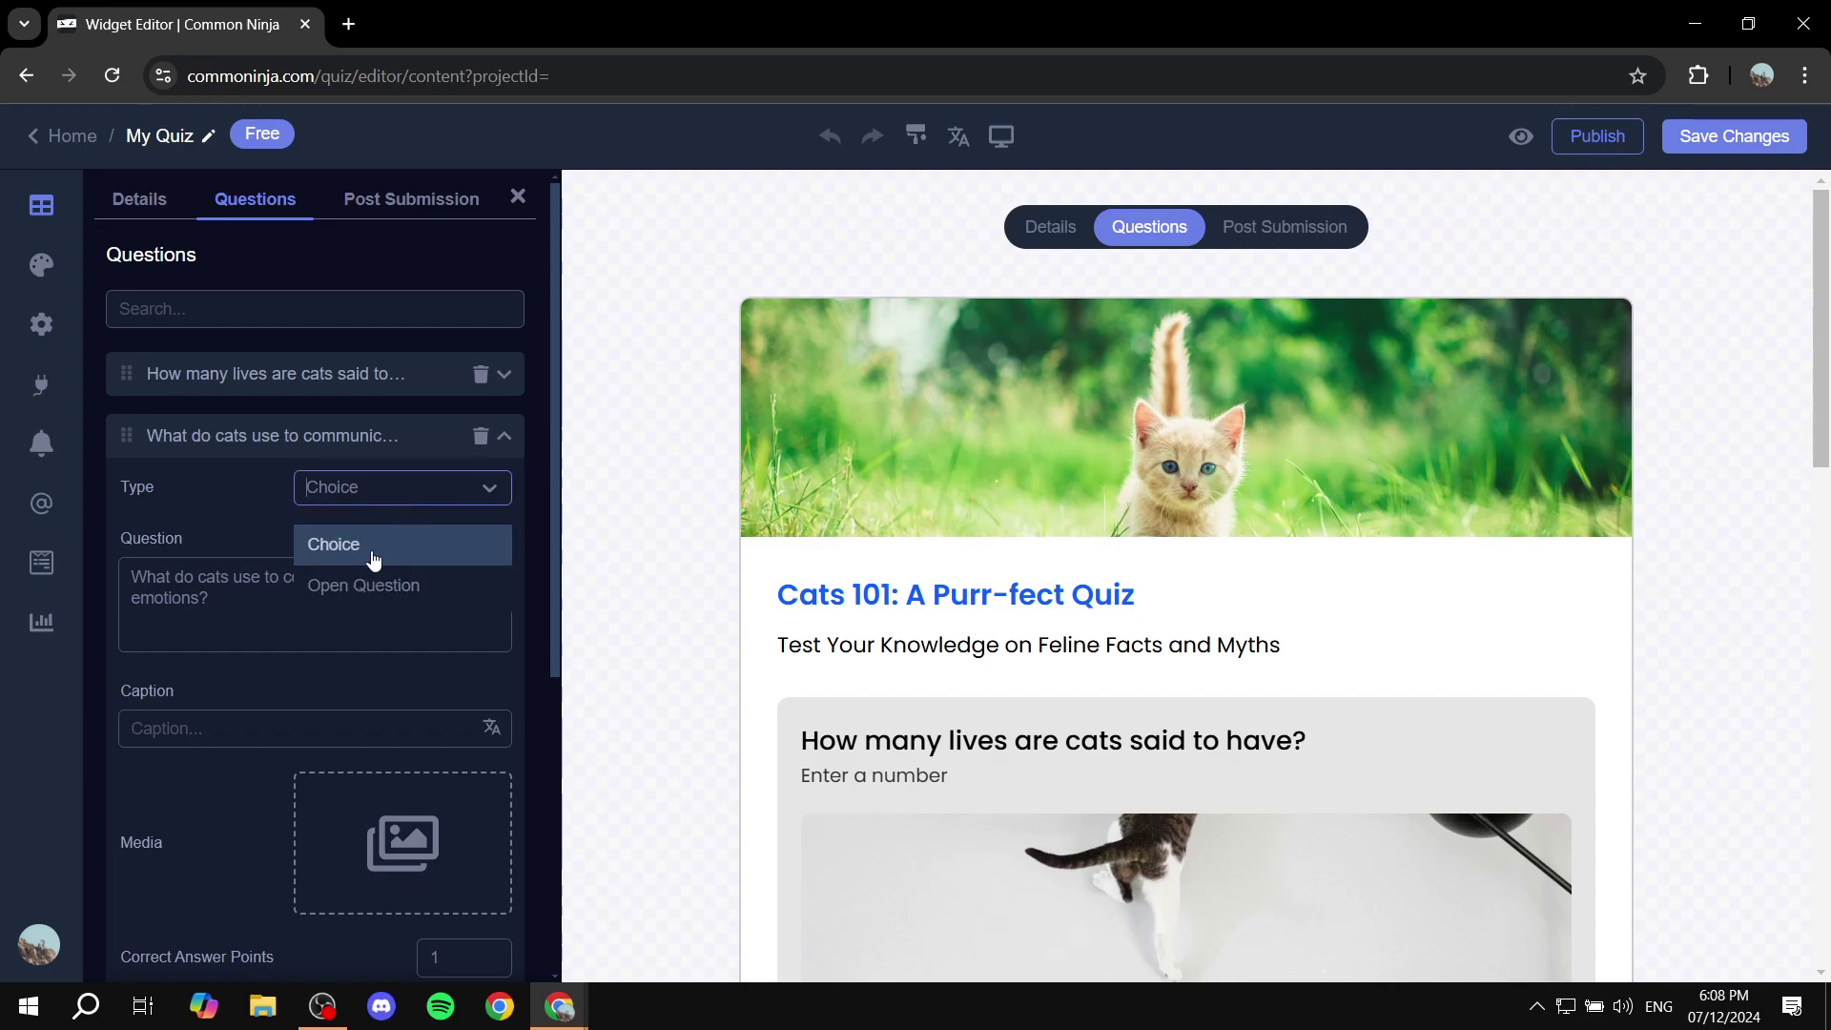
left_click(359, 505)
scroll(388, 696, "down", 5)
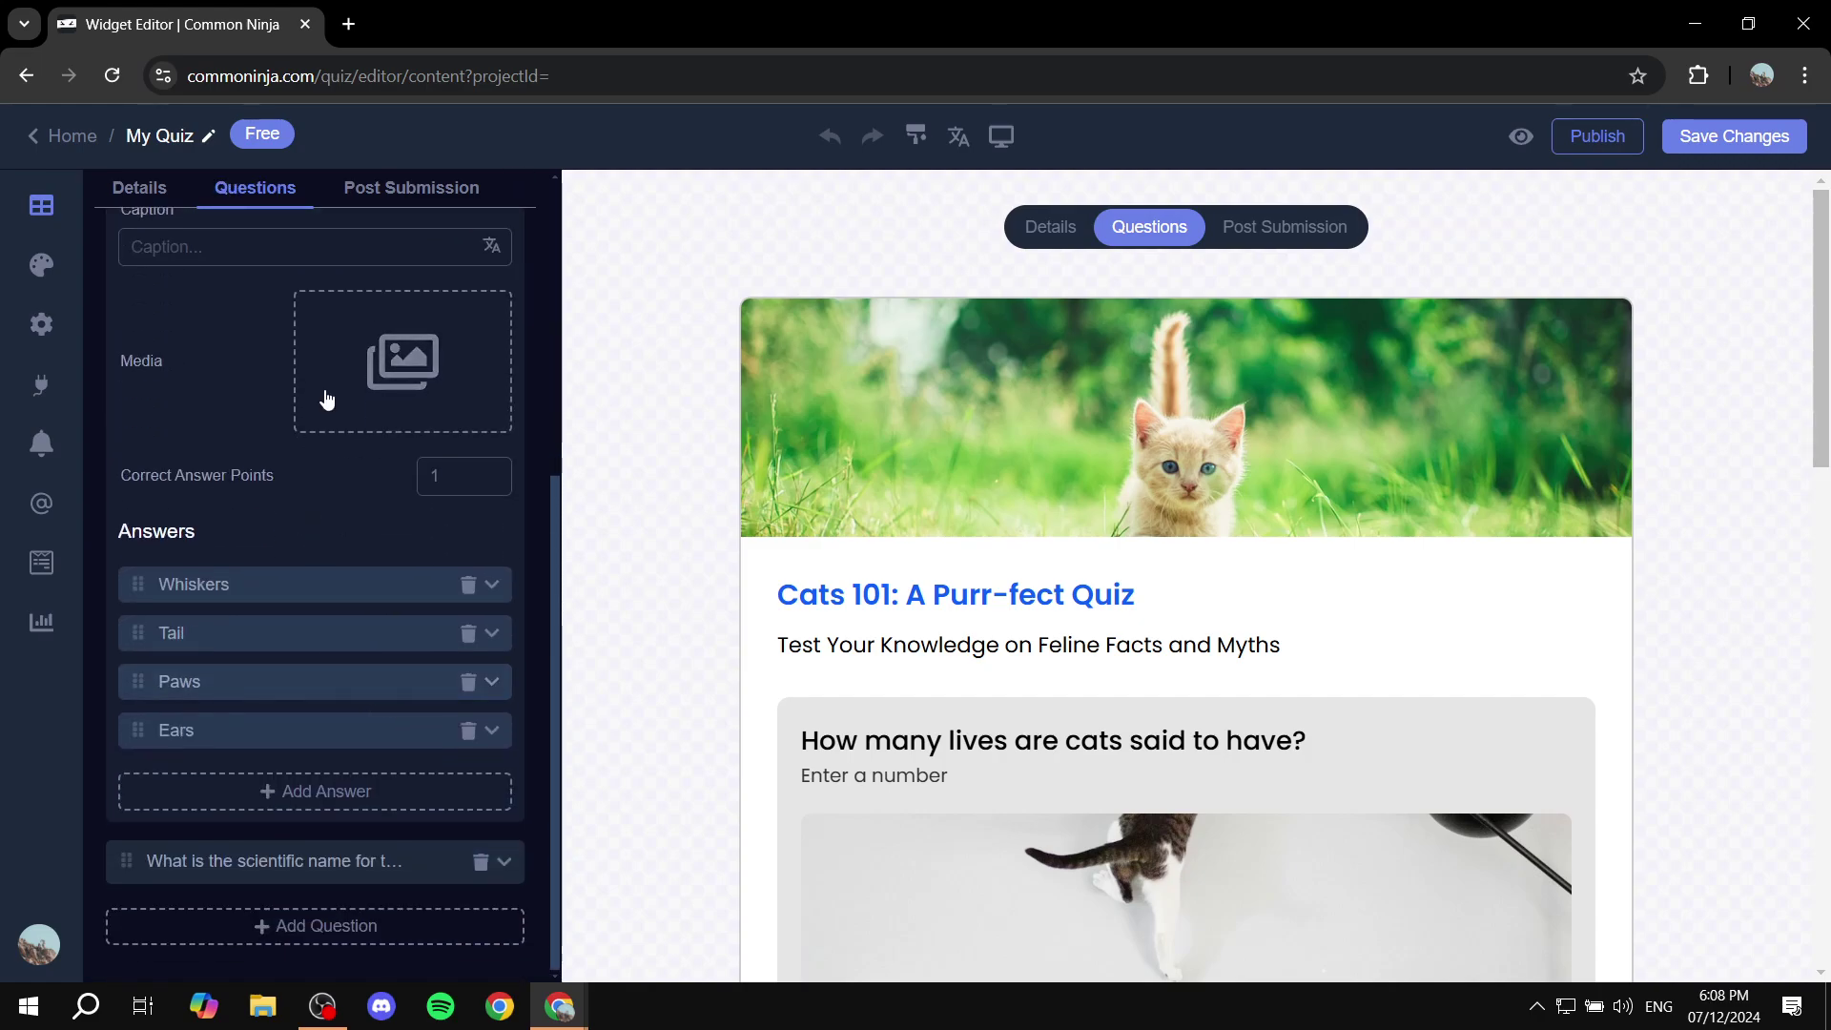
scroll(392, 513, "up", 5)
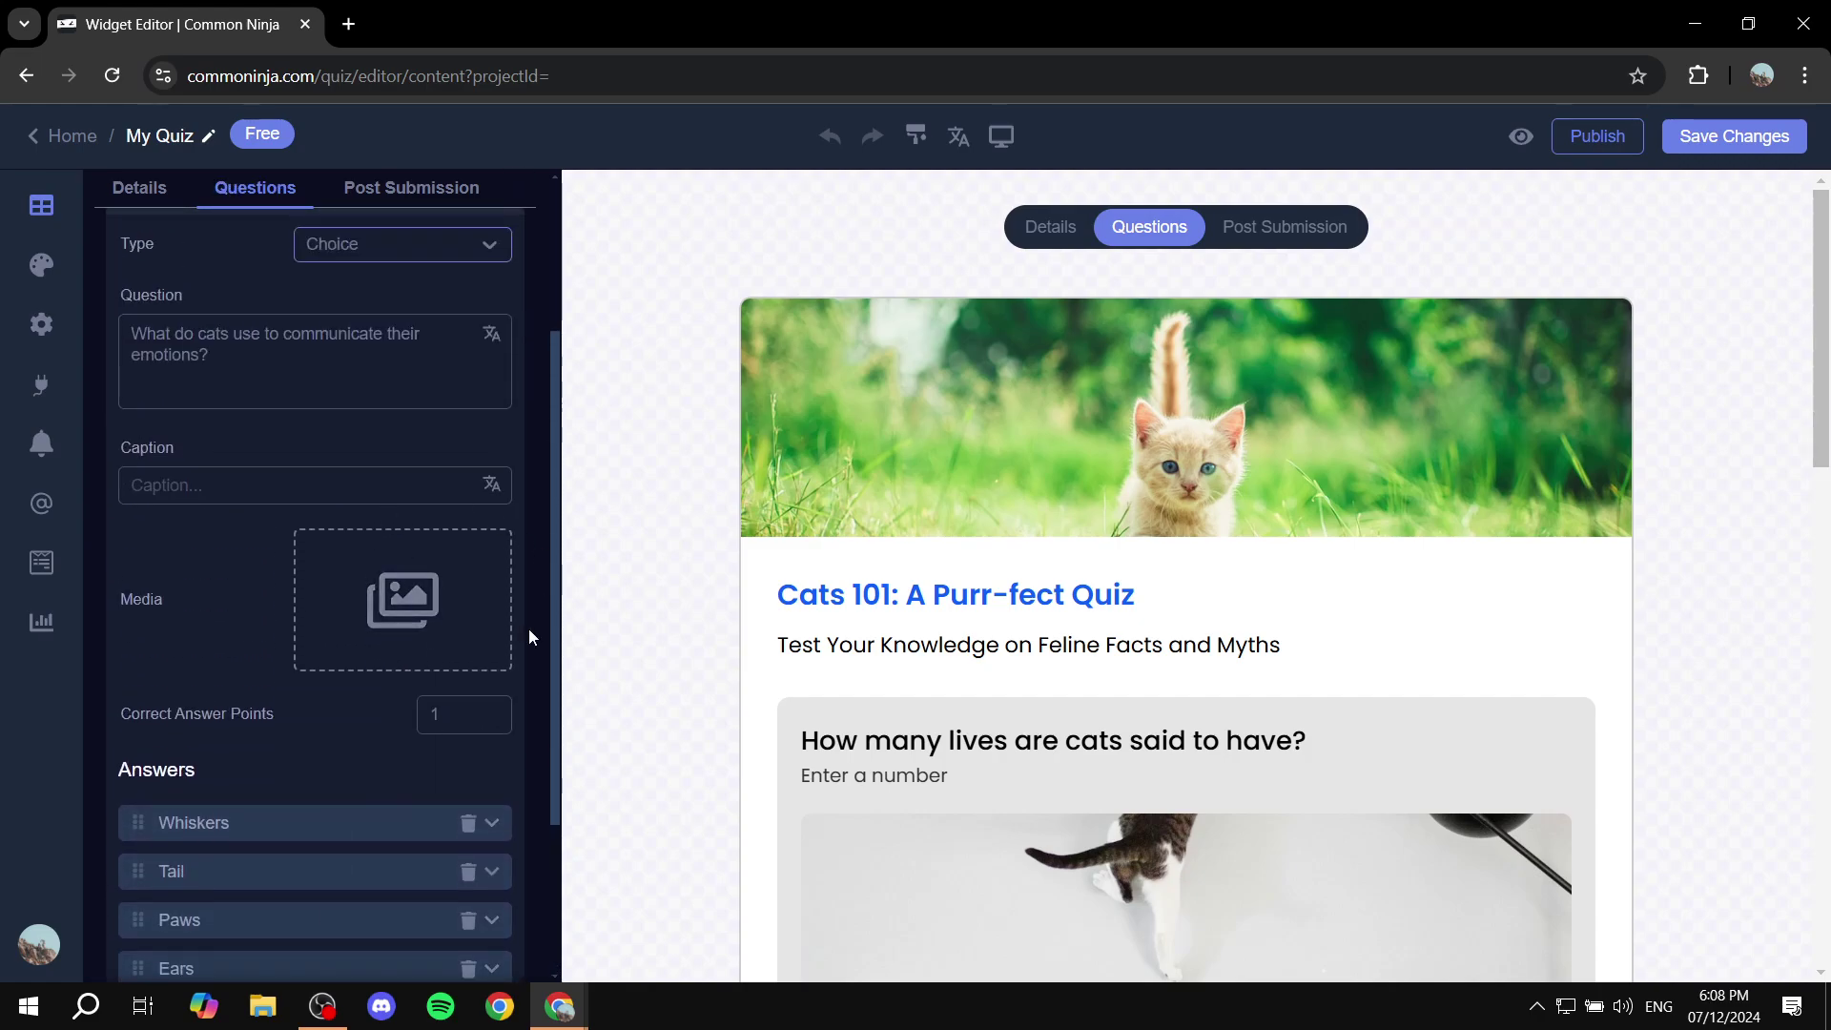
left_click(409, 452)
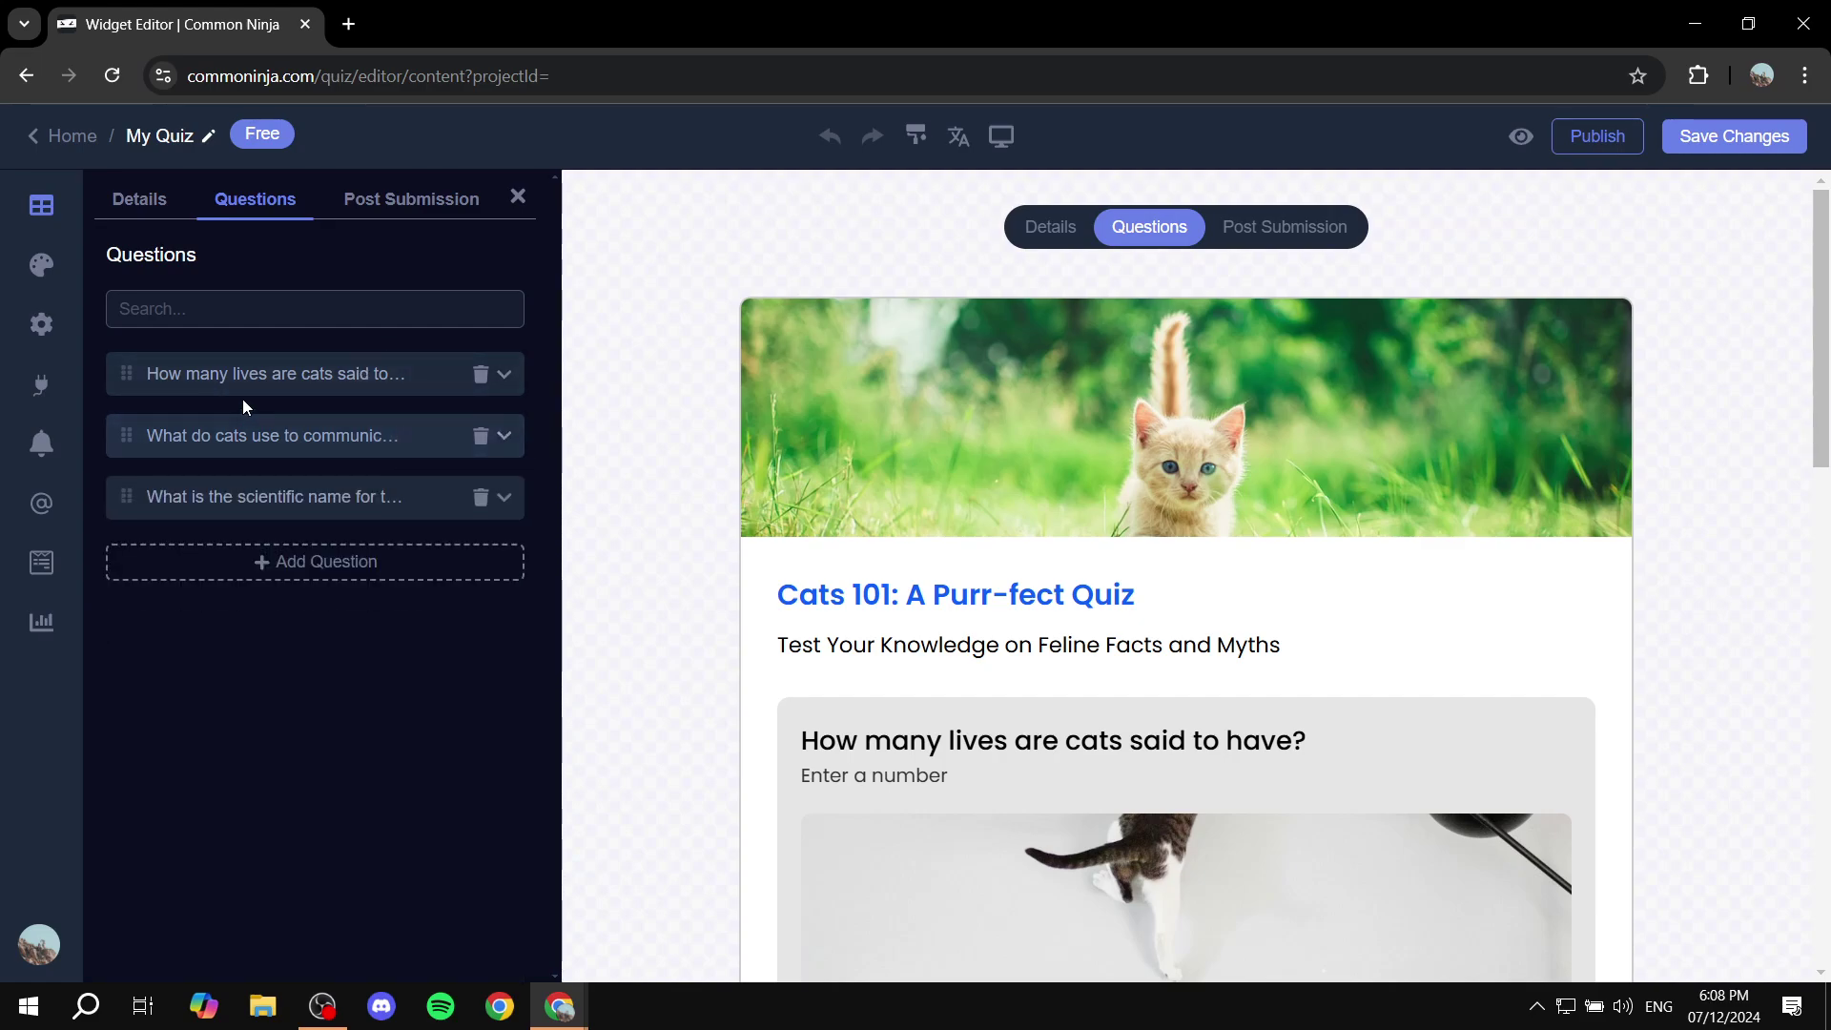
- Check the scientific-name question, then add and delete an empty question
left_click(306, 510)
scroll(401, 763, "down", 3)
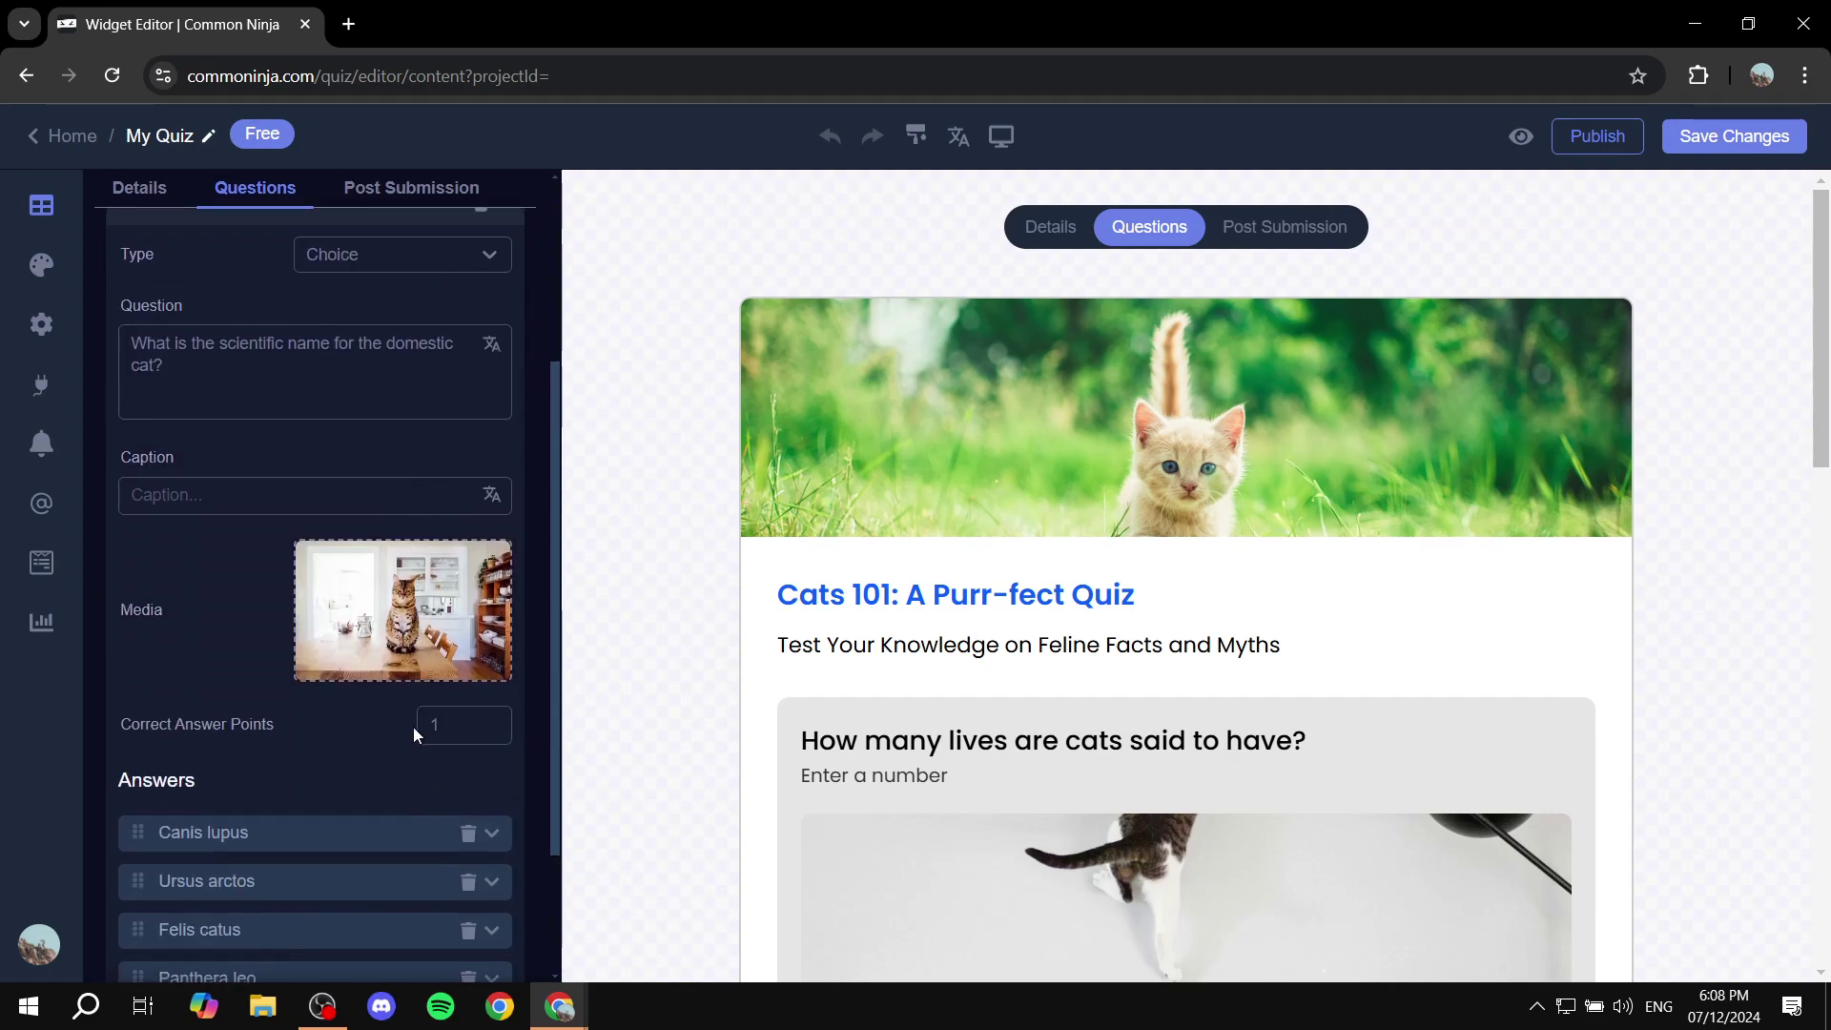
scroll(410, 668, "up", 3)
left_click(377, 503)
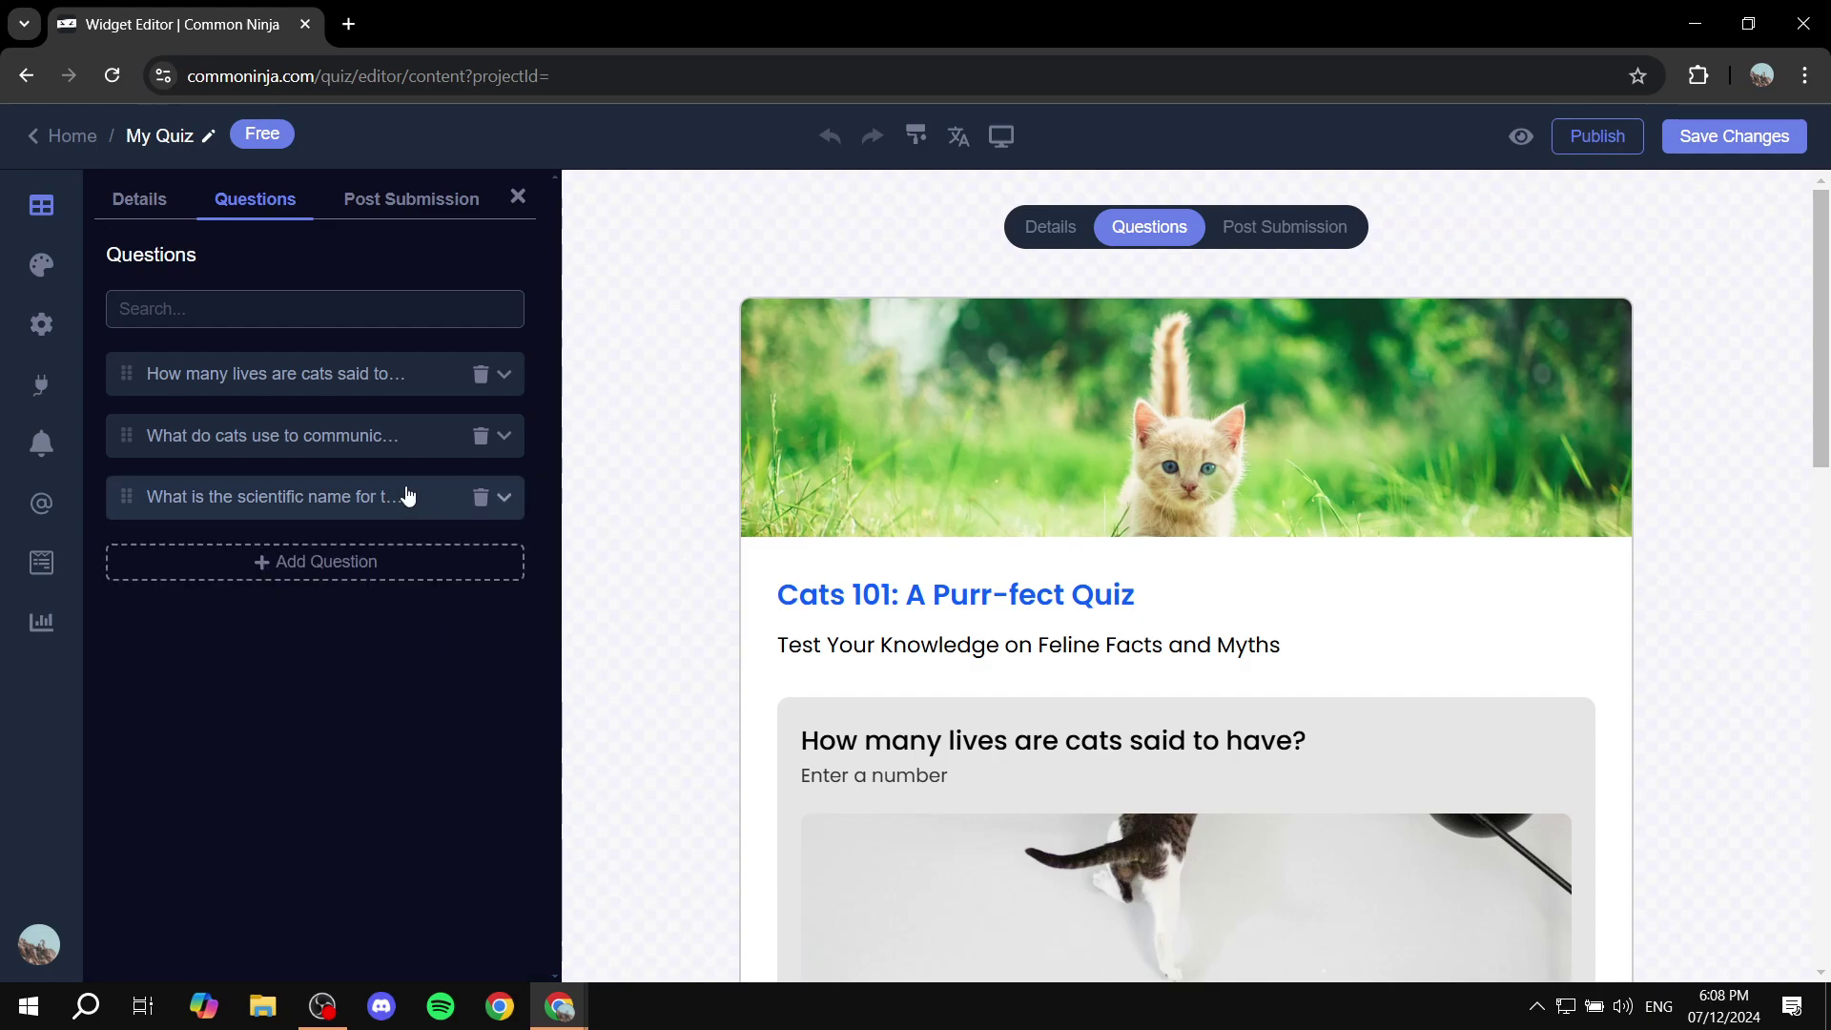
left_click(321, 561)
left_click(481, 560)
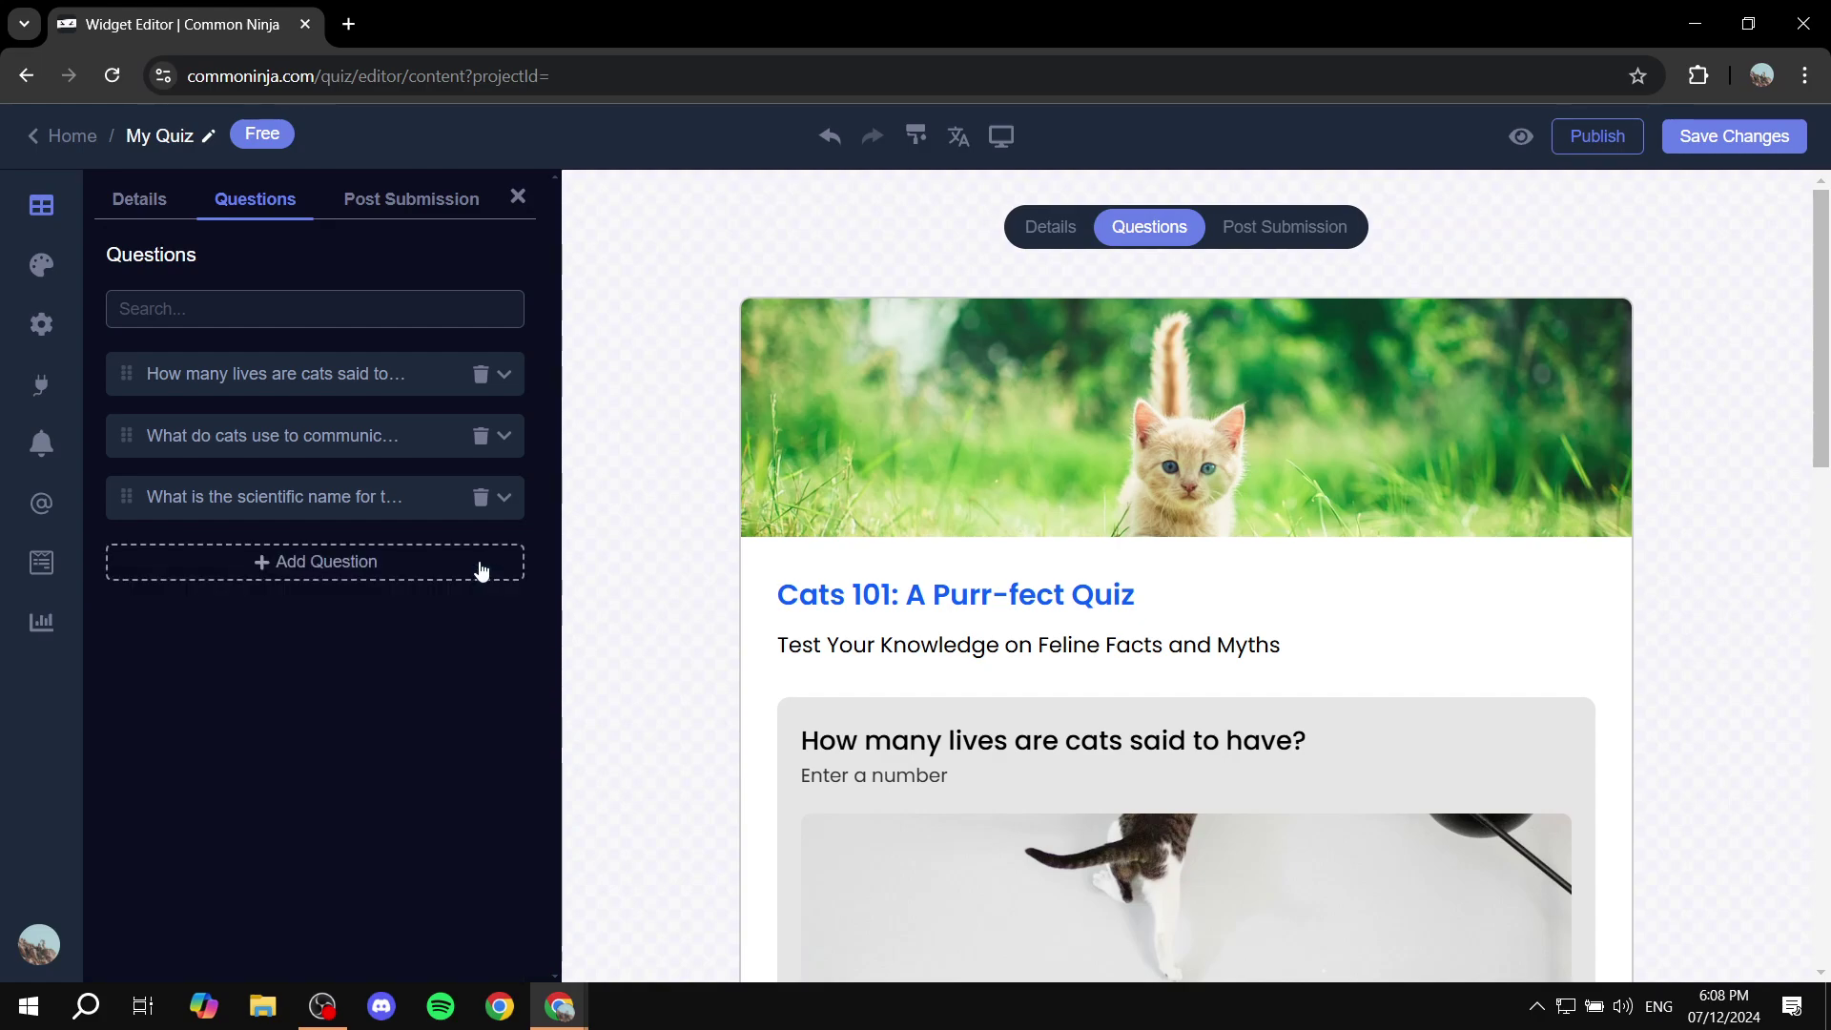
- Review the 'Quiz Complete: Thanks for Participating!' message, then return to the Details settings
left_click(409, 201)
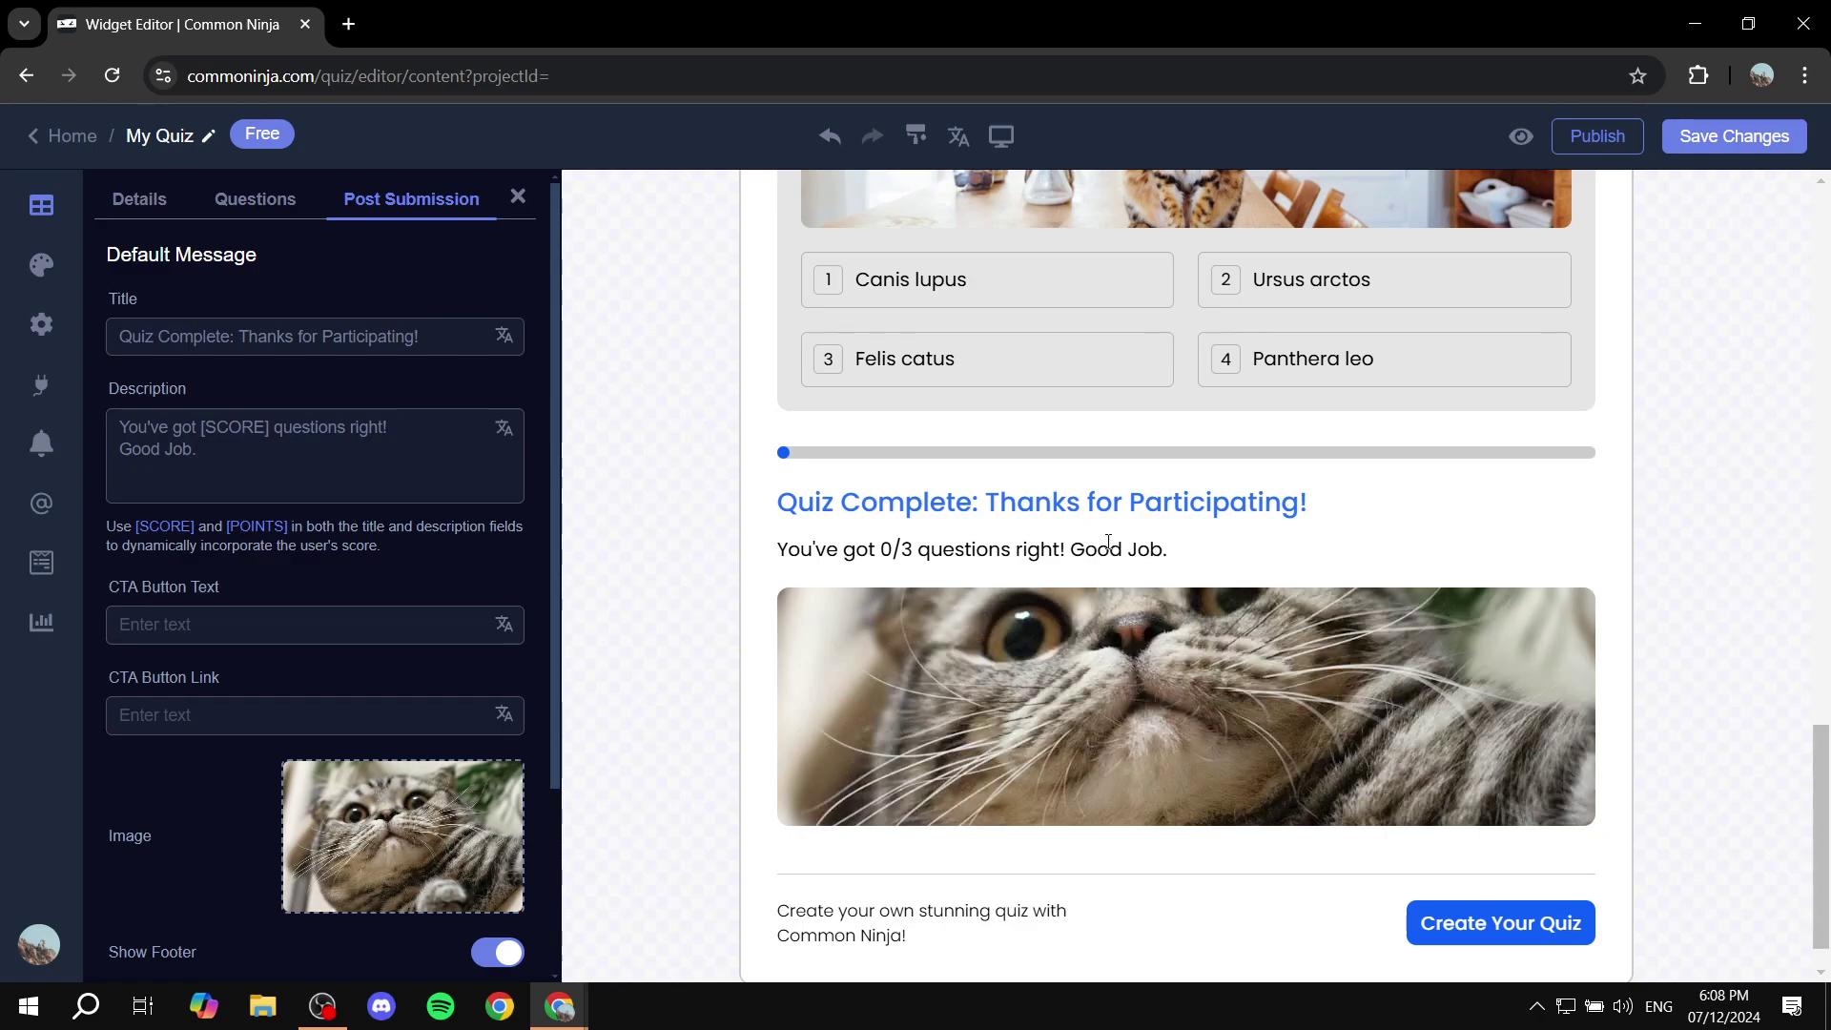
scroll(1145, 505, "down", 1)
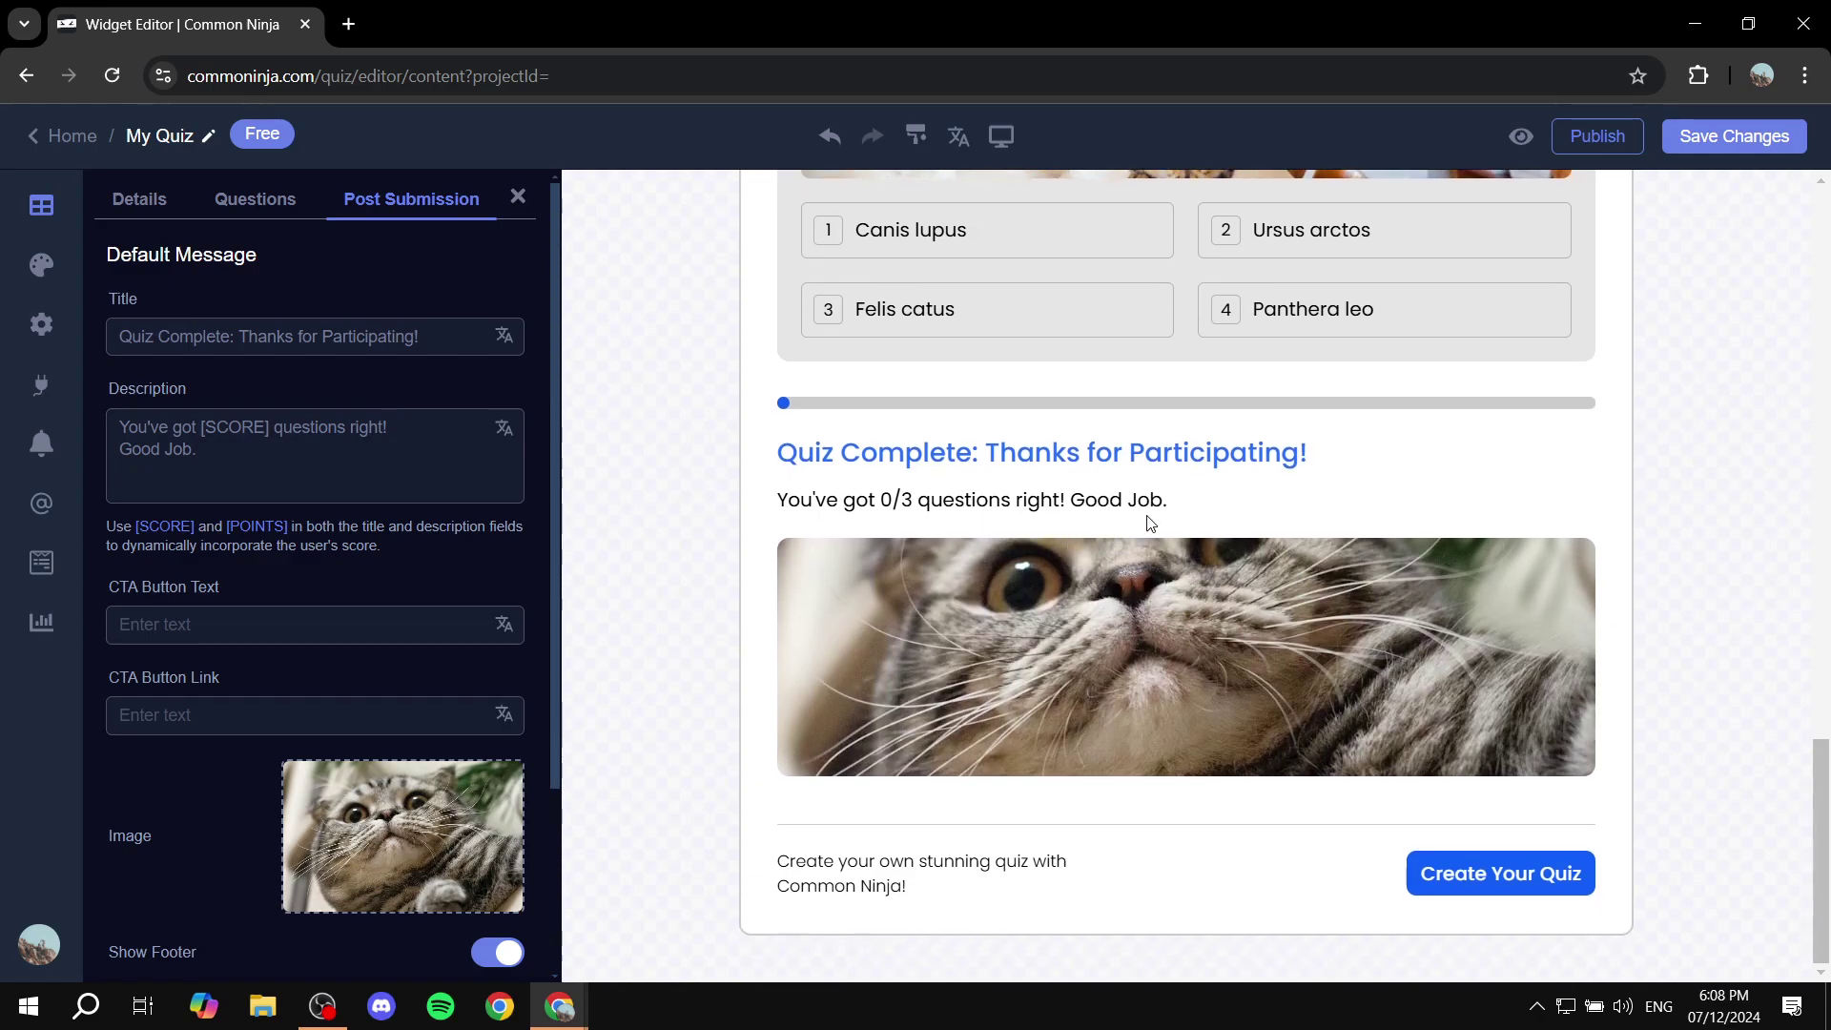
left_click(150, 200)
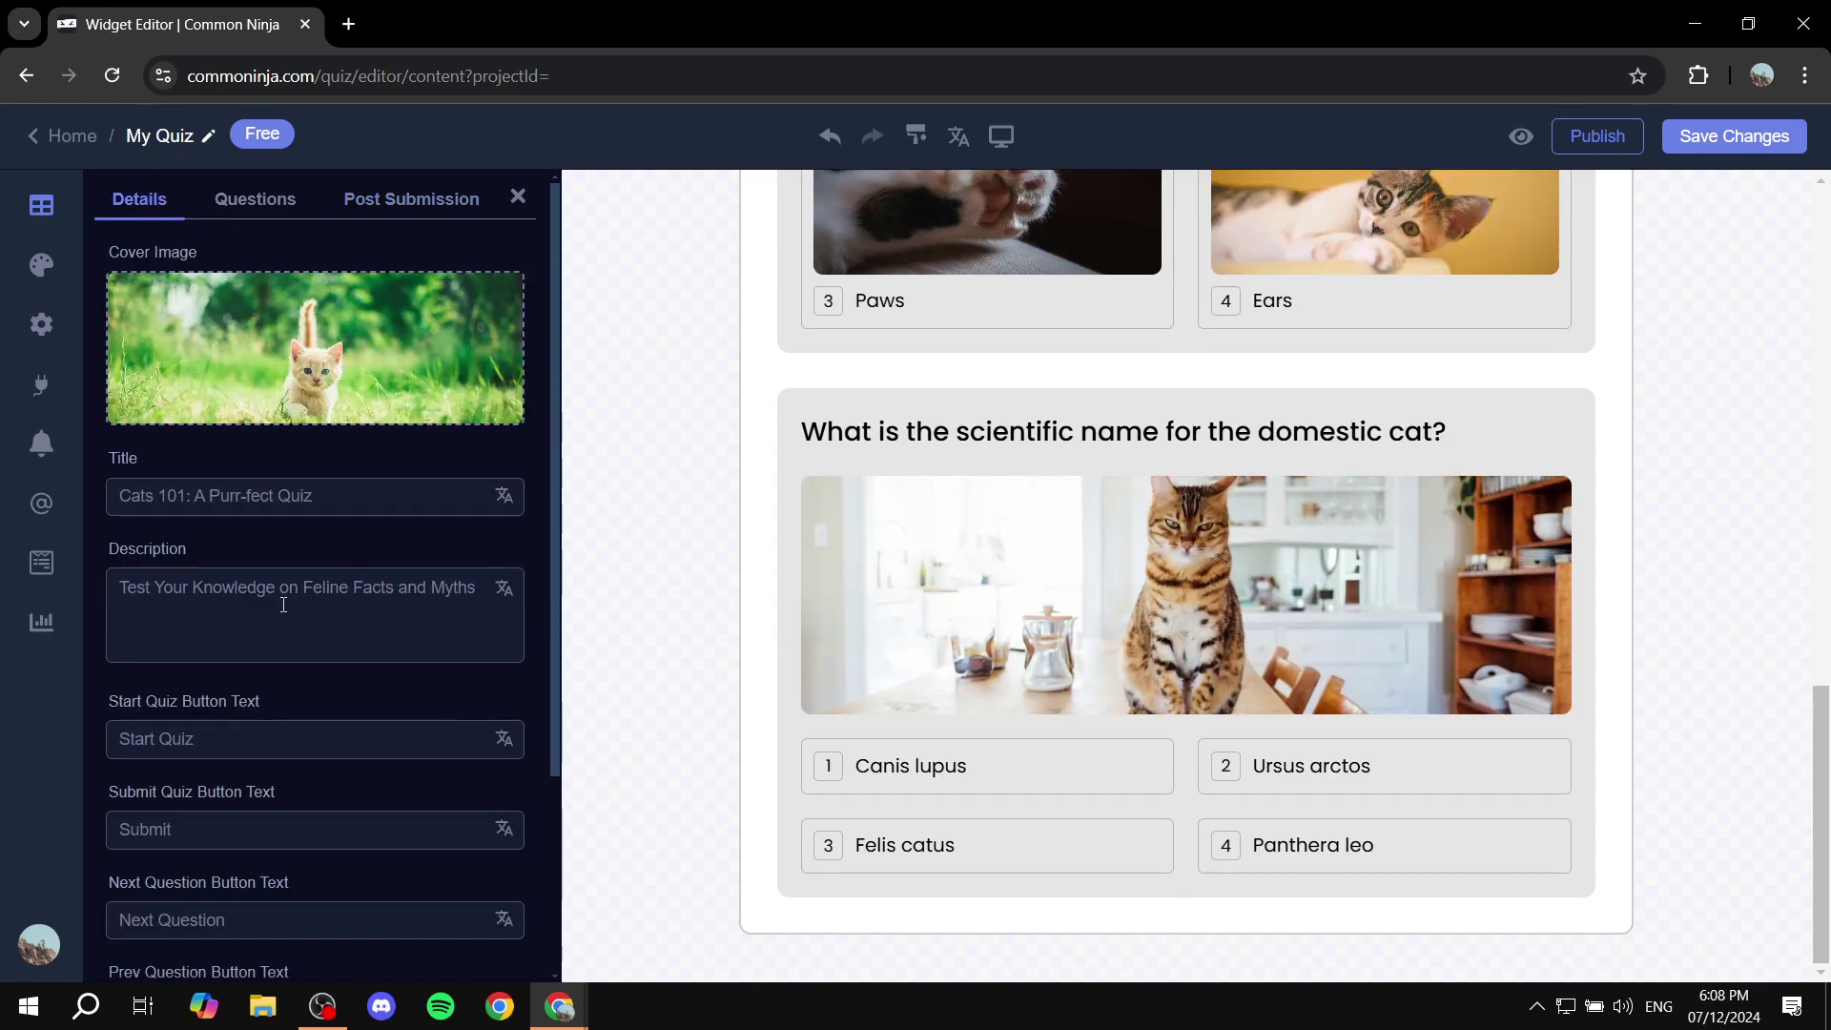
left_click(40, 264)
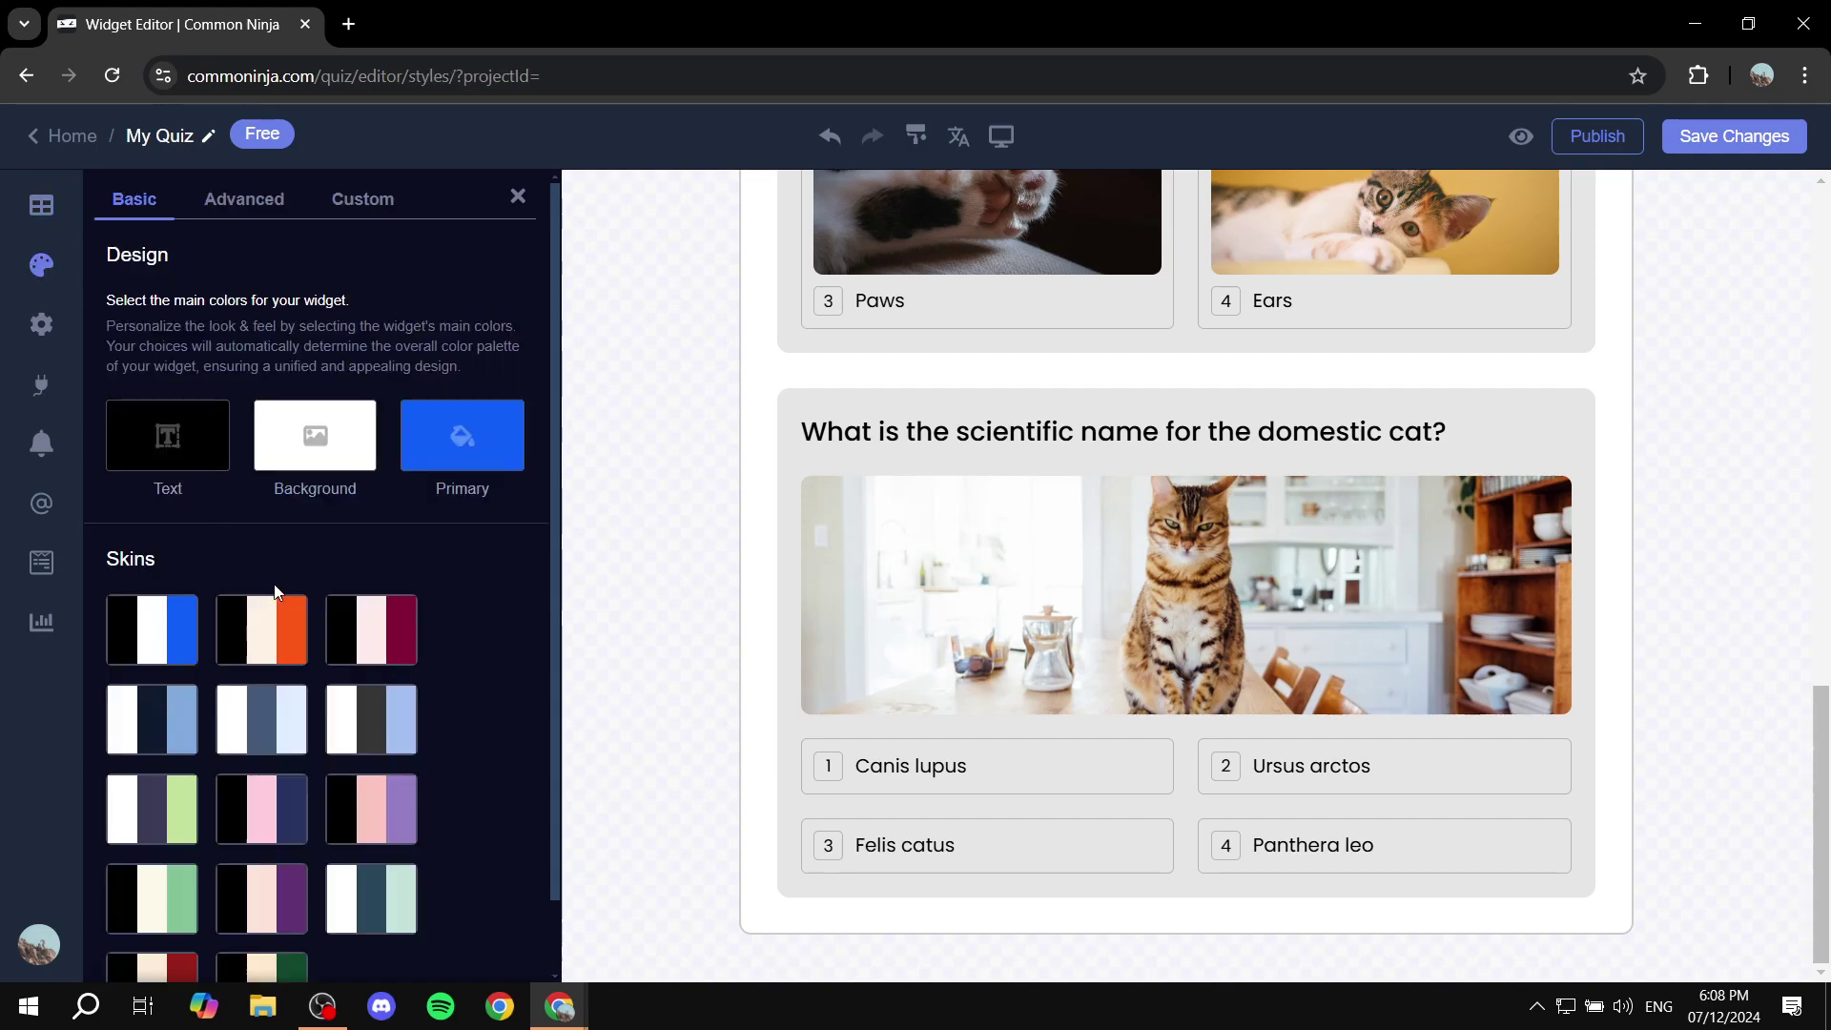
left_click(360, 625)
left_click(308, 656)
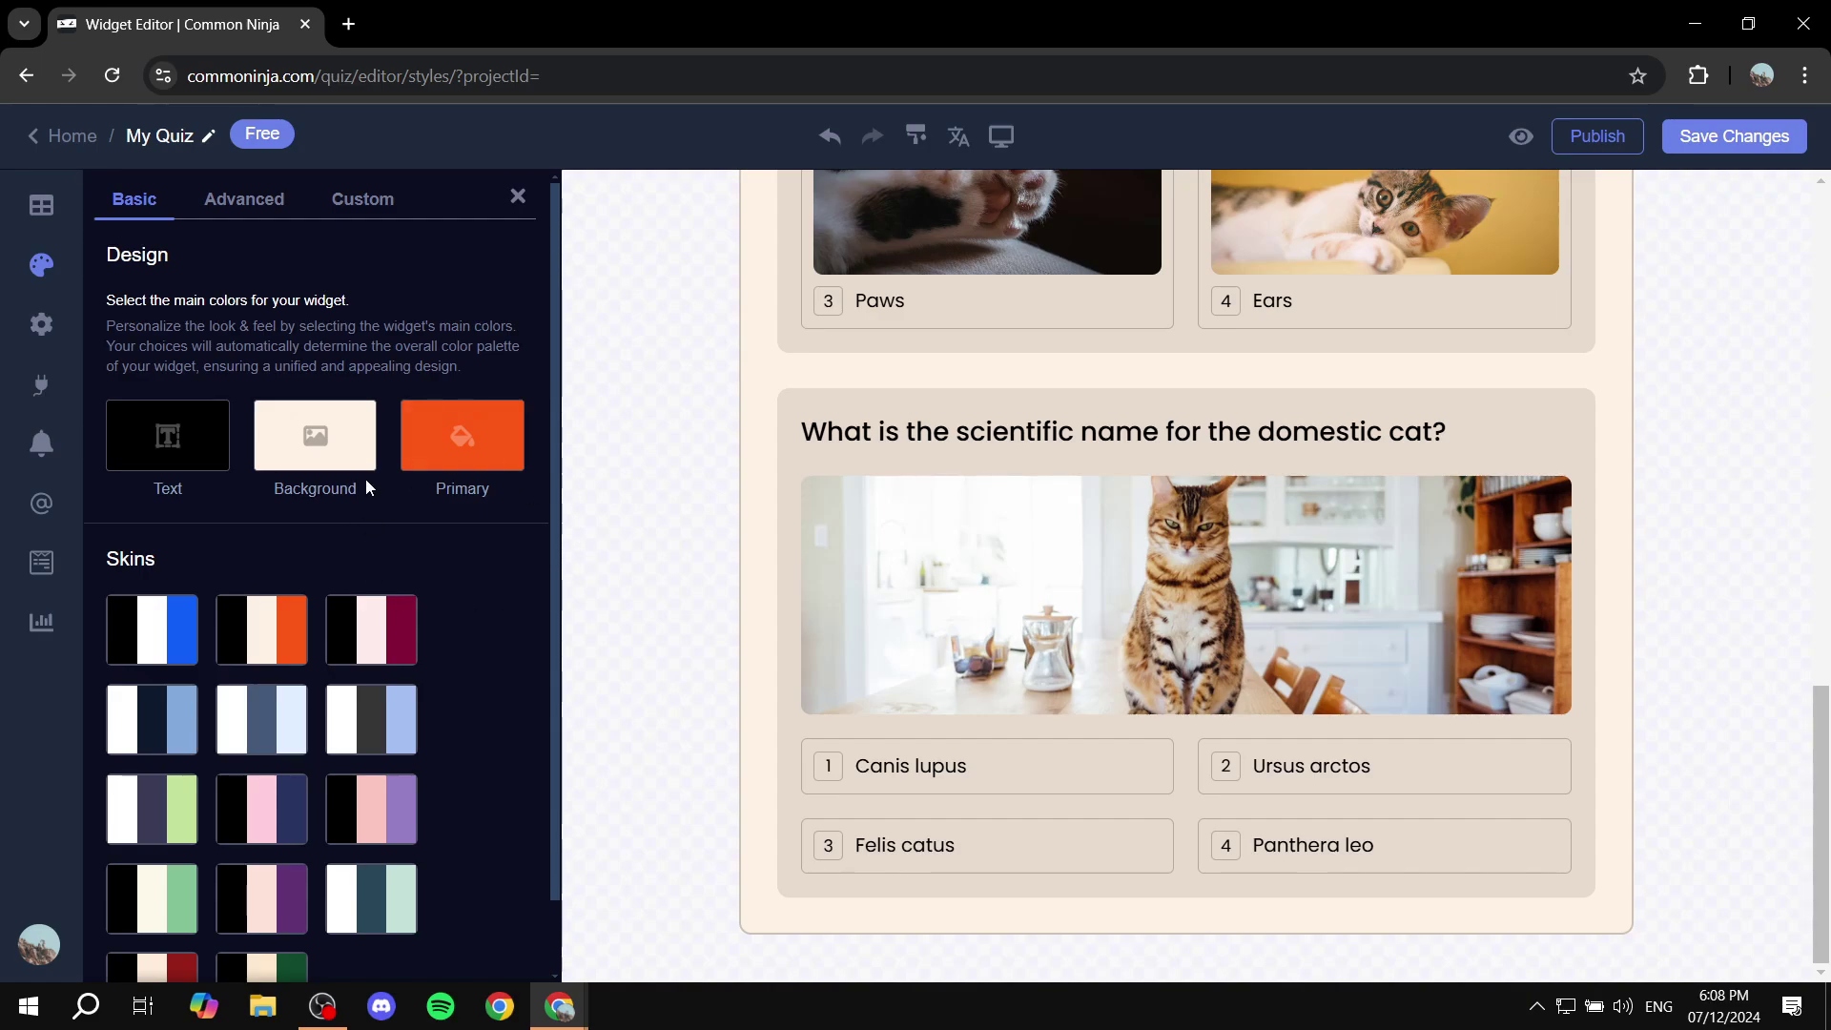
left_click(343, 730)
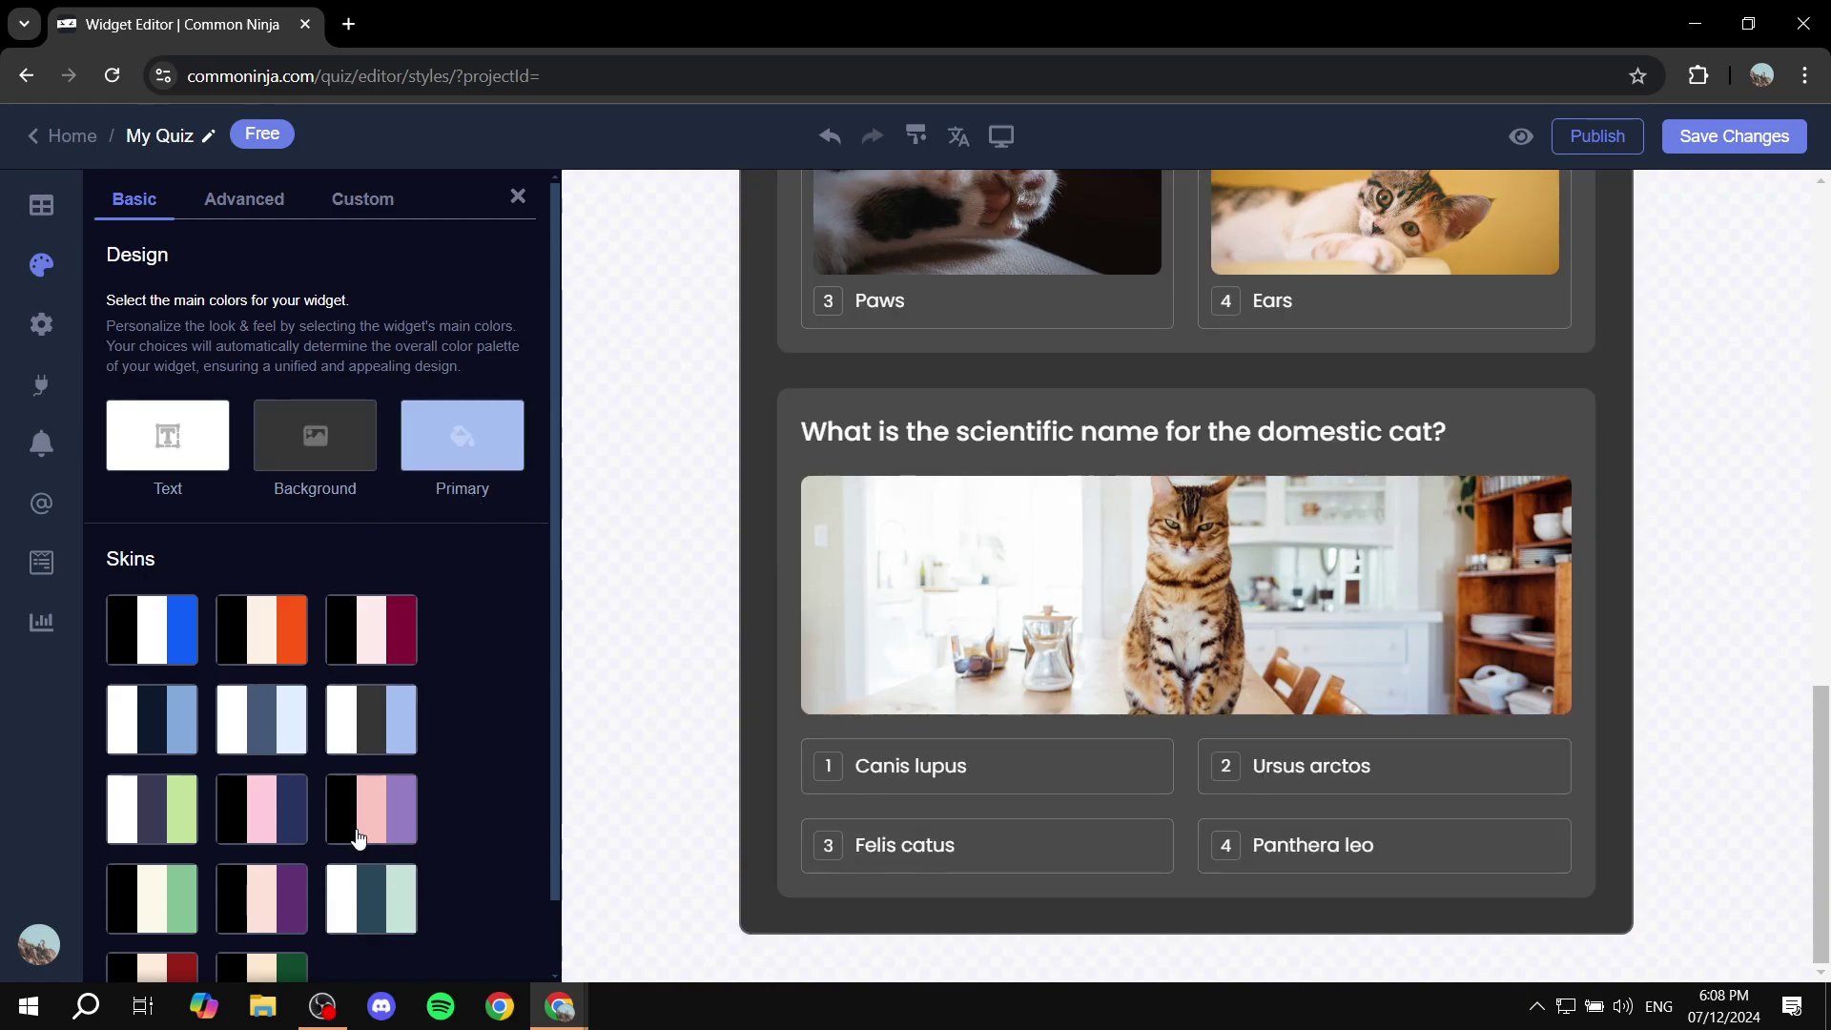
scroll(932, 610, "up", 15)
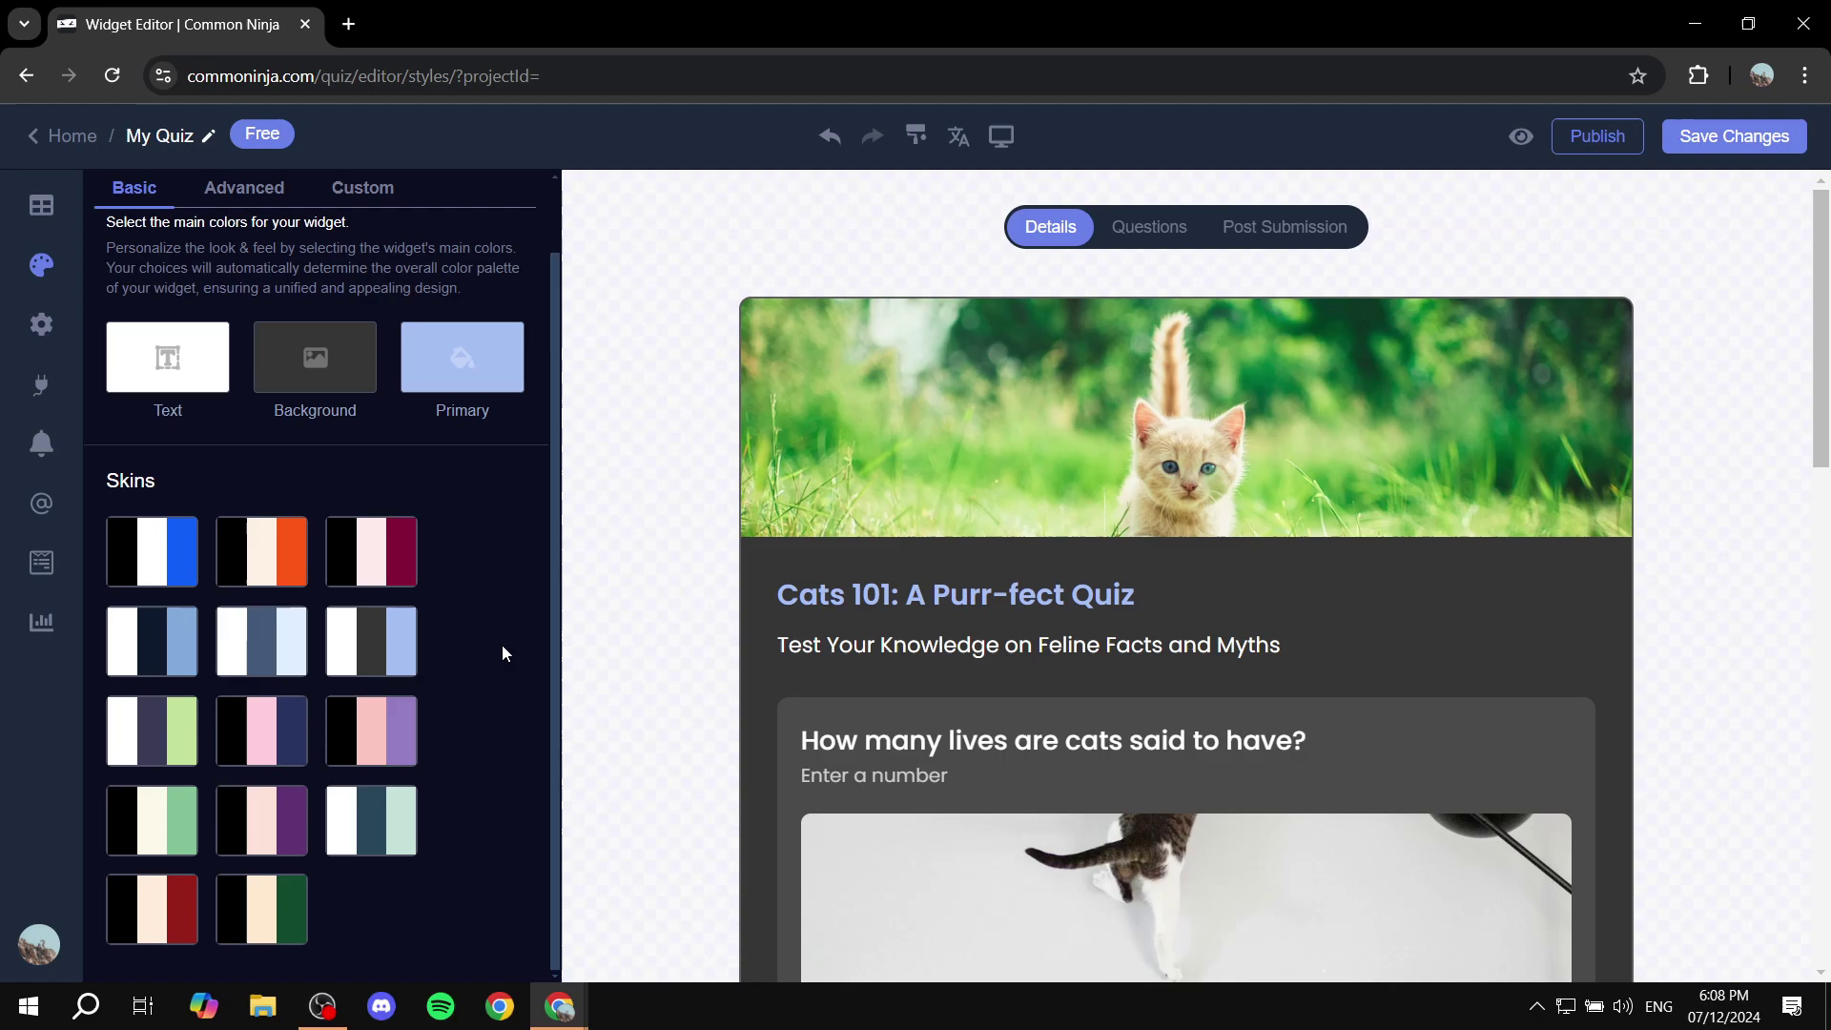
- Save the quiz into the Test project, copy its embed code, and close the ready message
left_click(1736, 151)
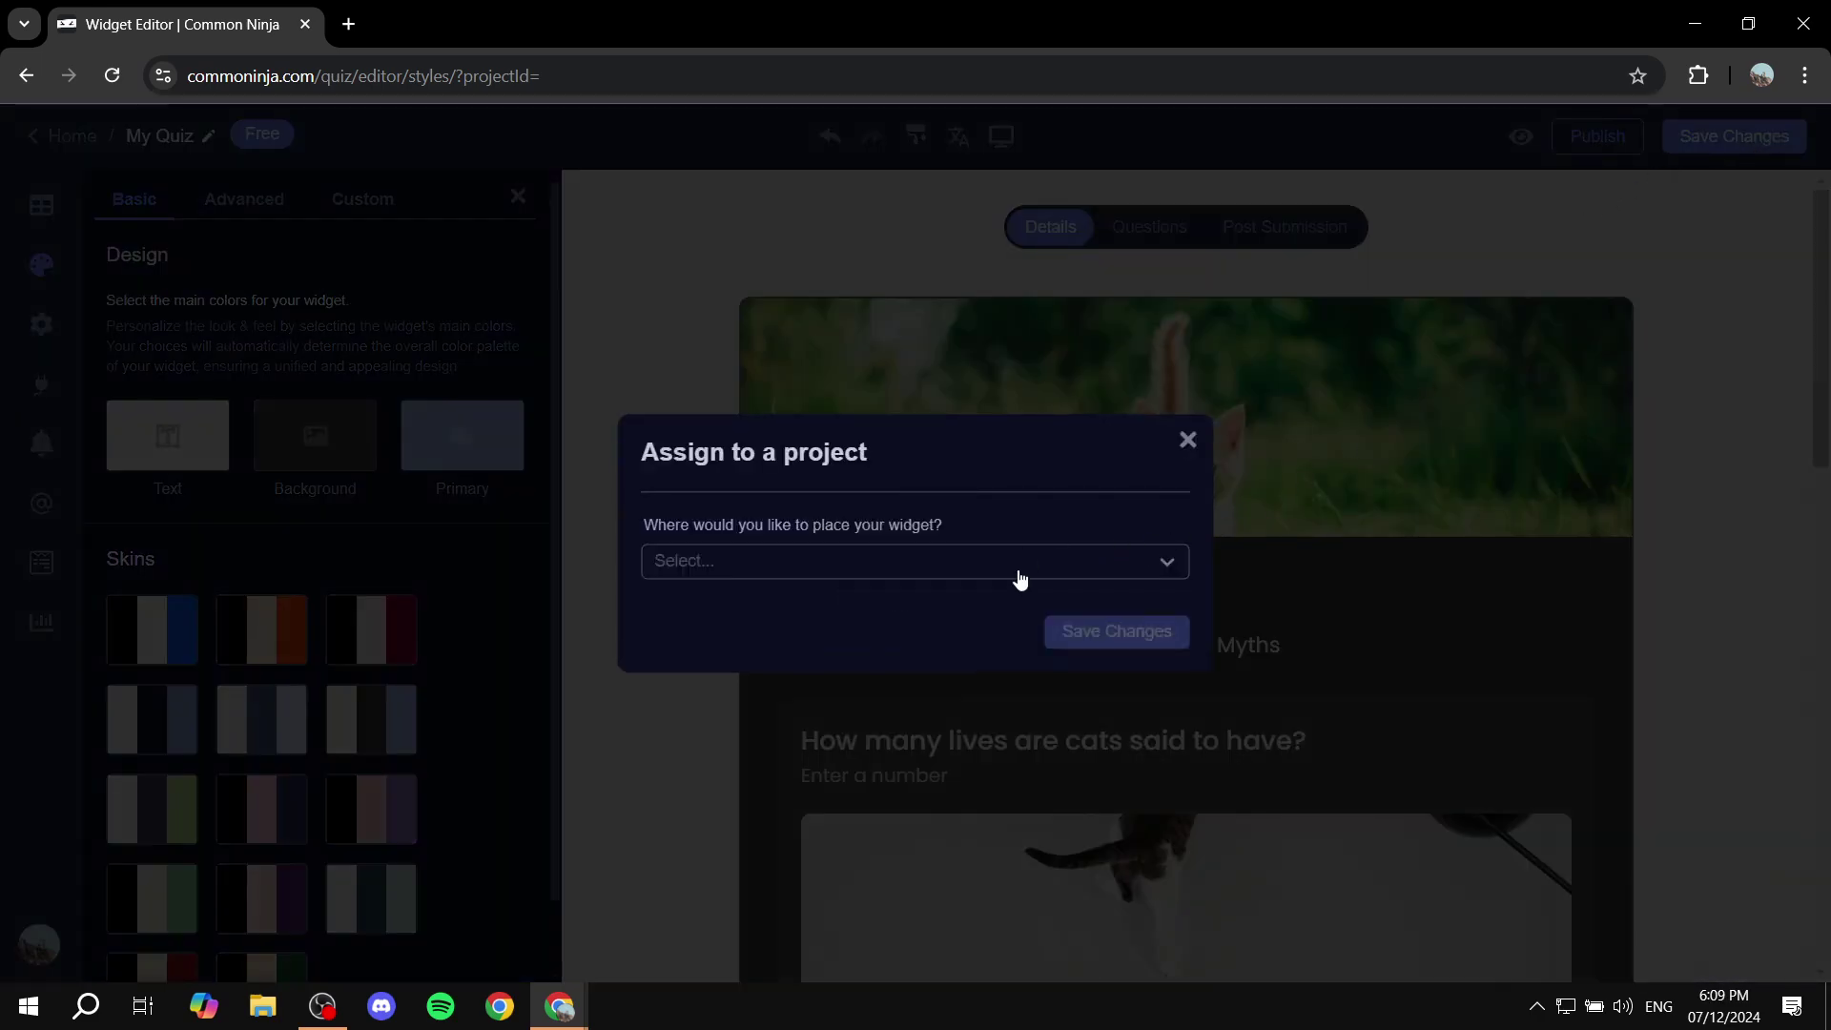
left_click(1019, 572)
left_click(873, 613)
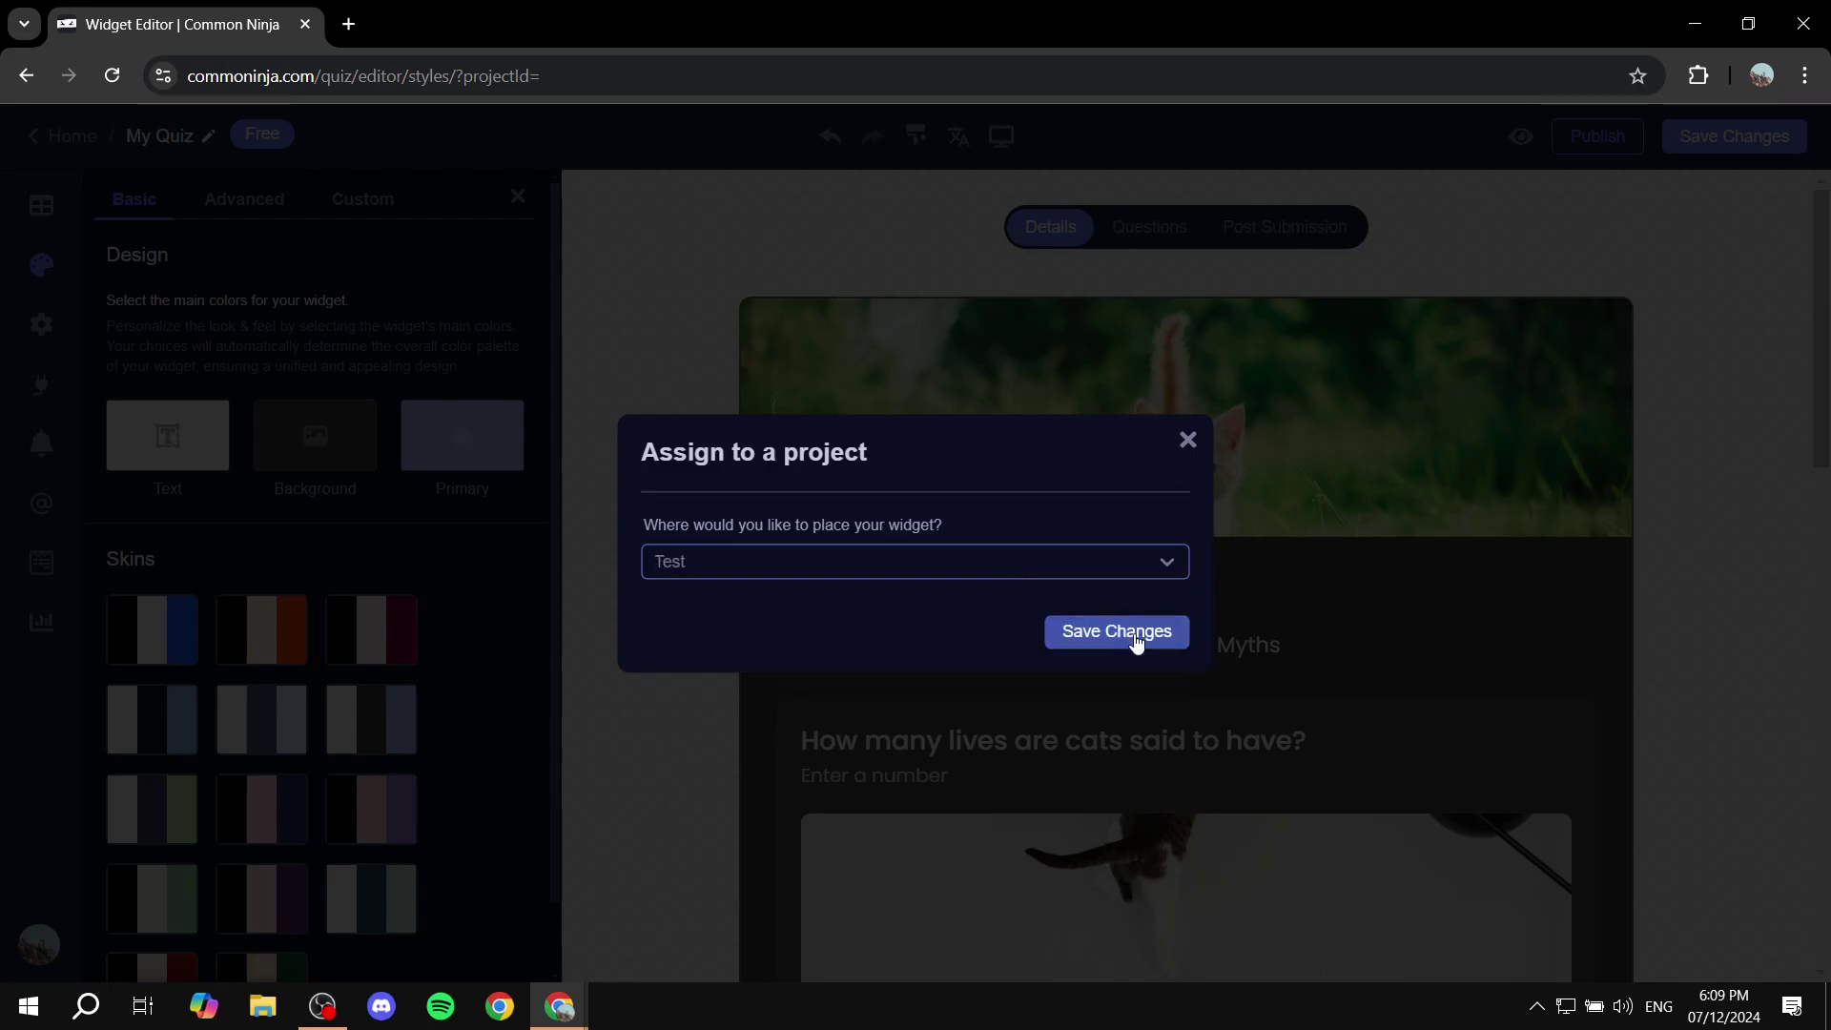
left_click(1137, 634)
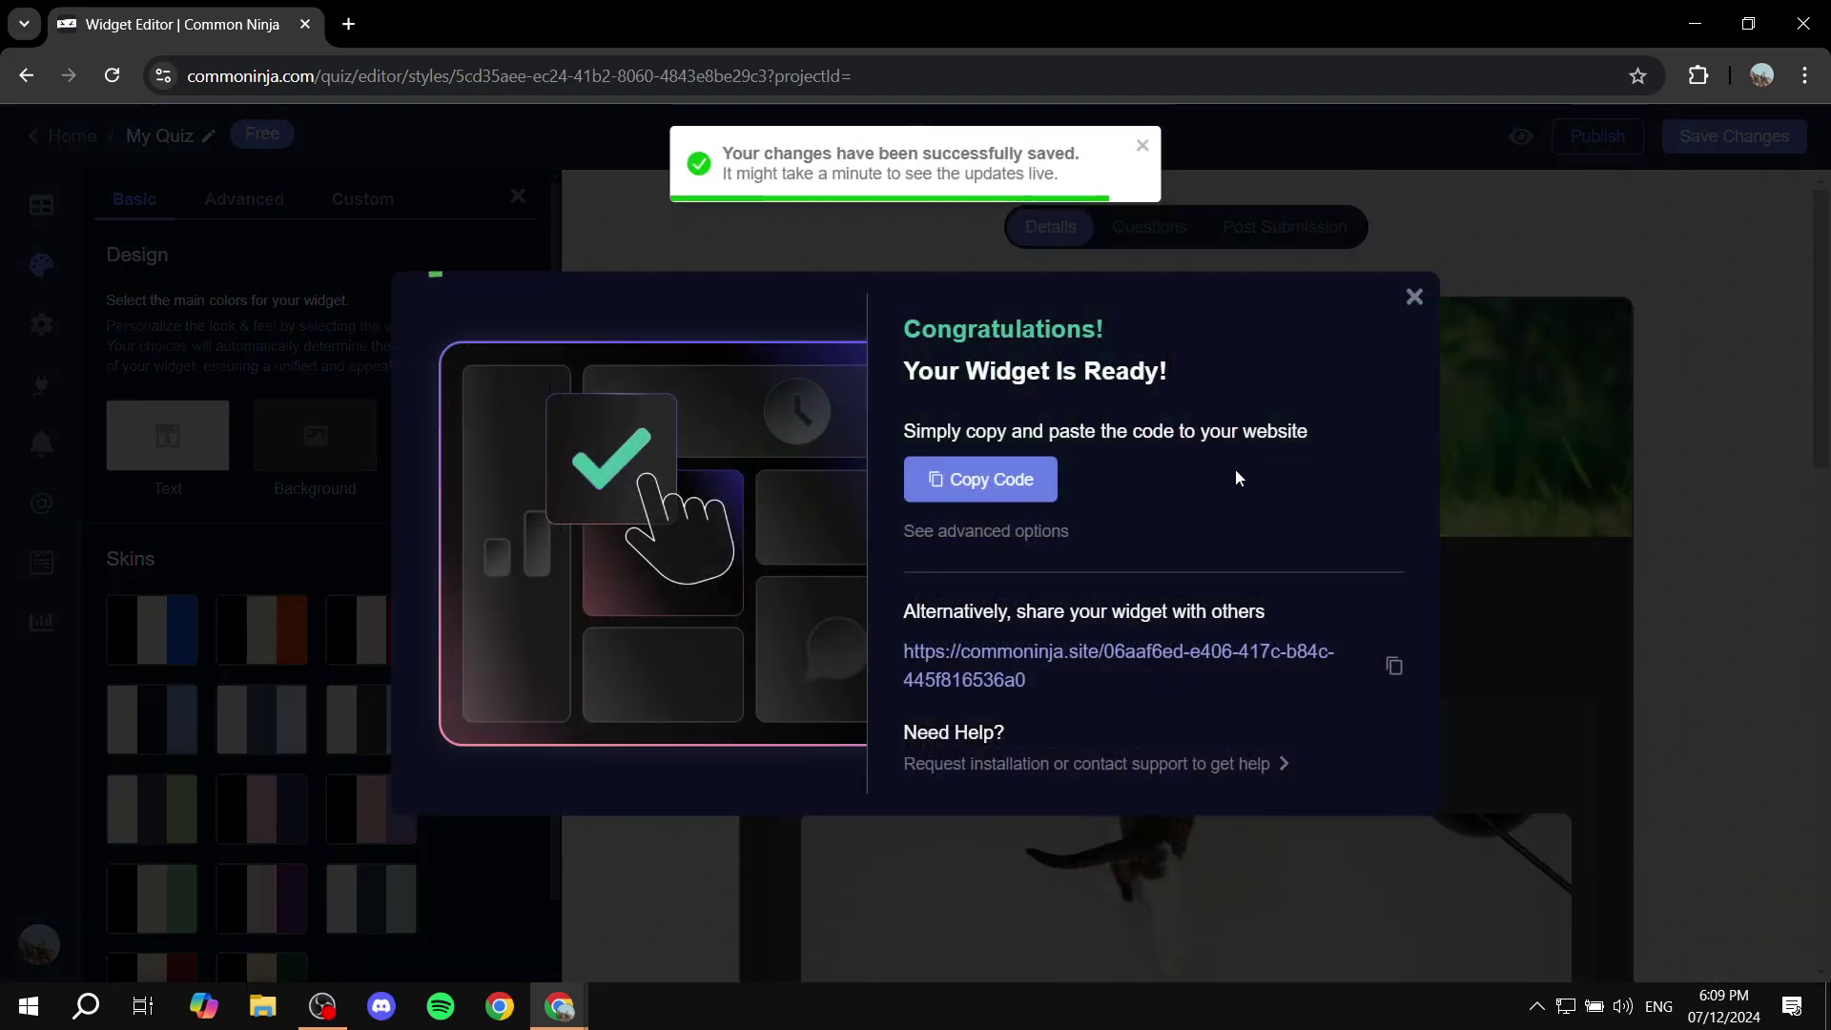
left_click(975, 500)
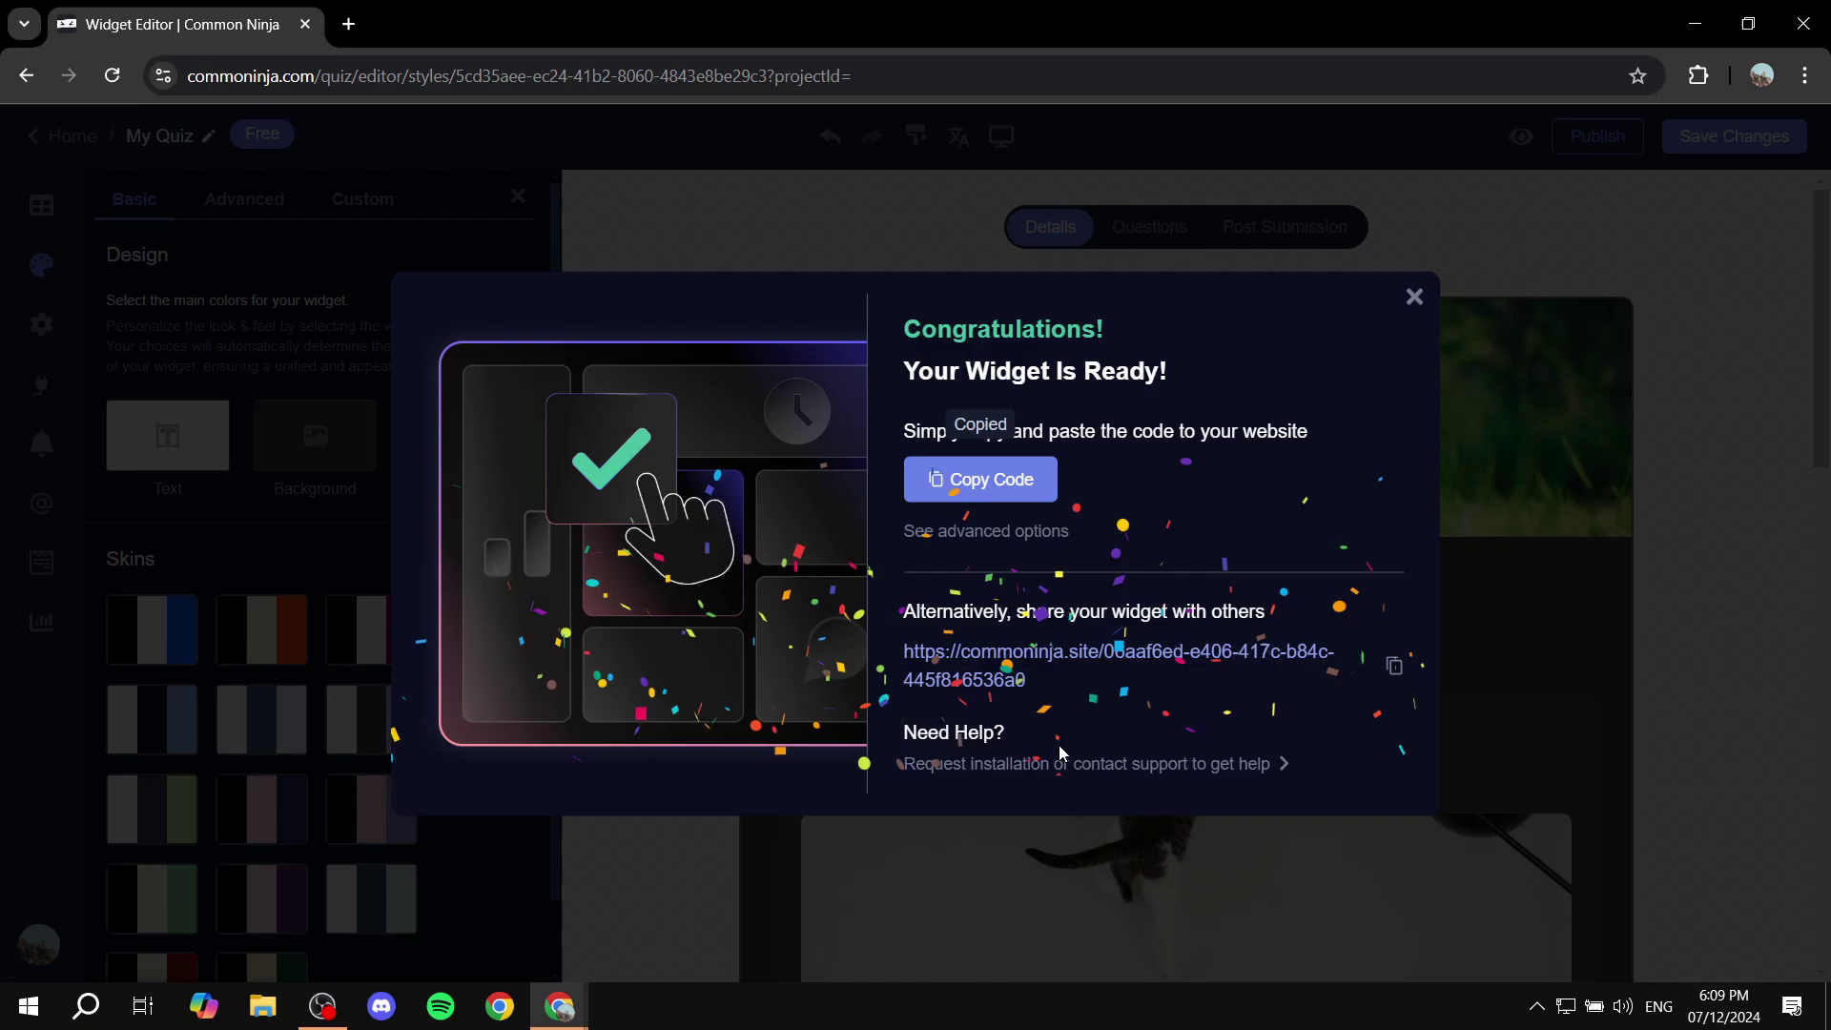
left_click(1415, 298)
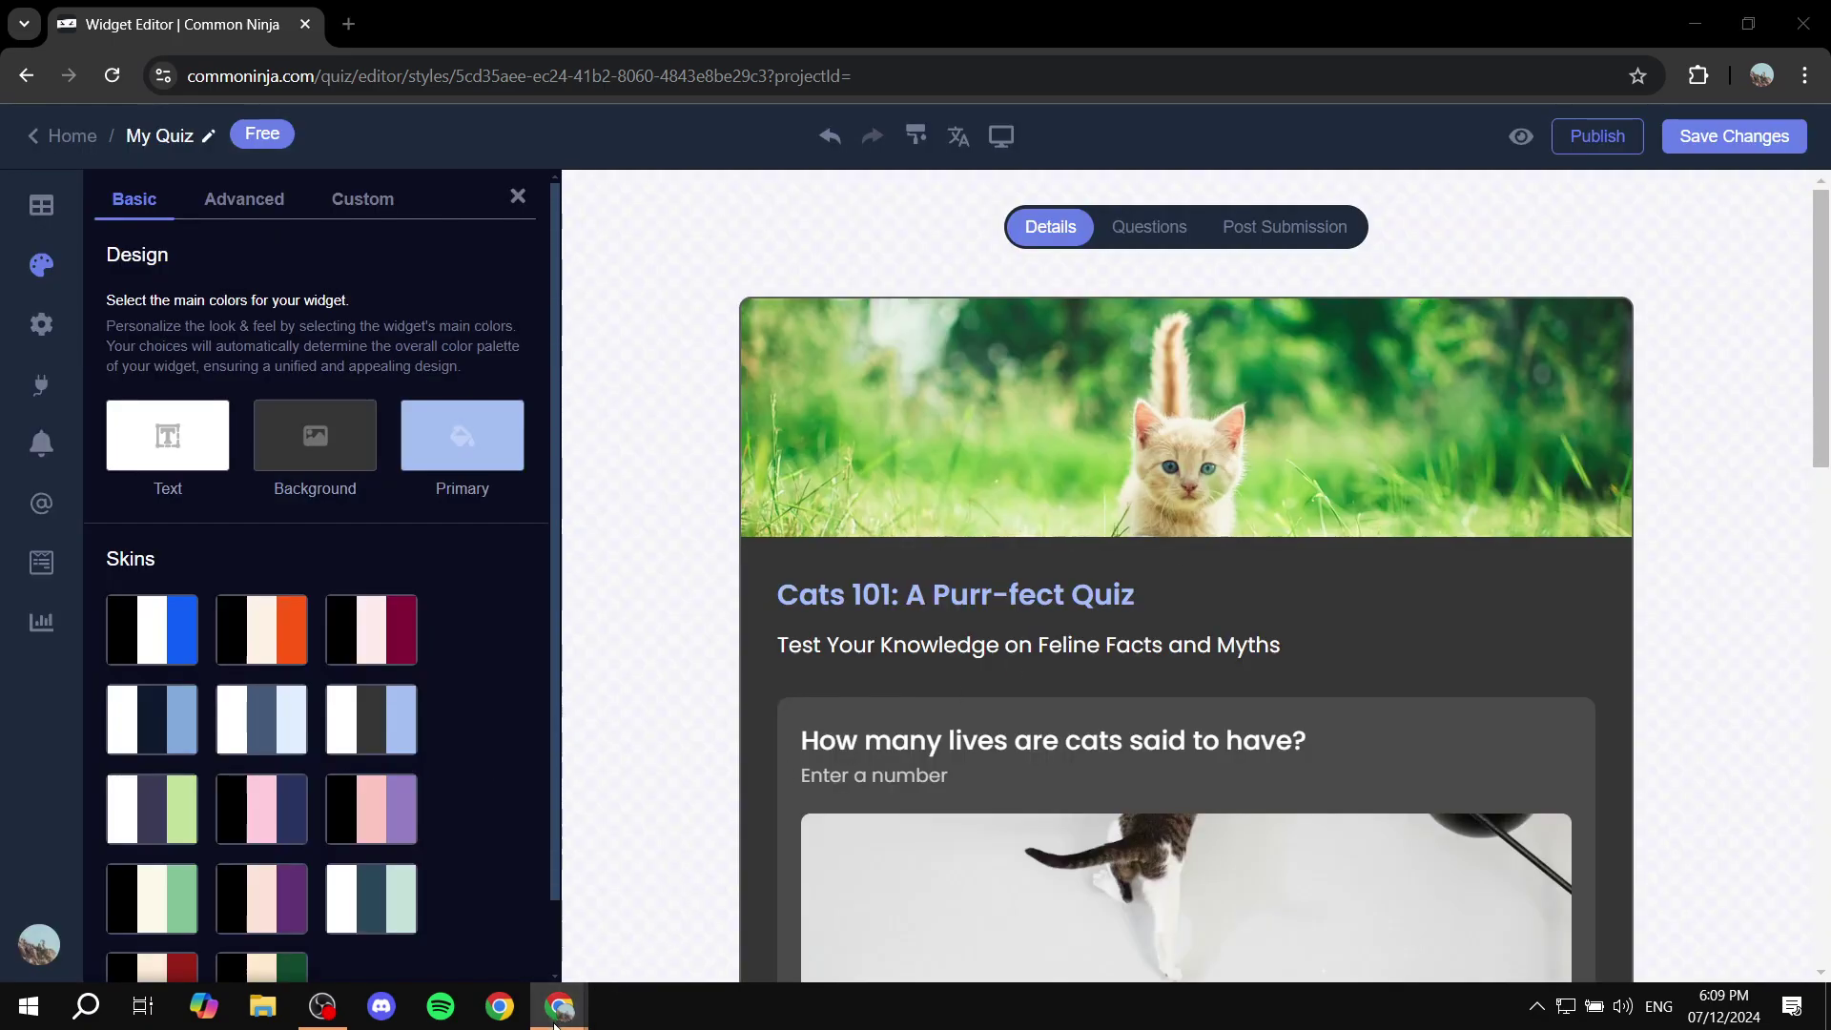
- Add an Embed HTML element to the new Home page section
mouse_move(559, 1007)
left_click(506, 915)
scroll(630, 477, "down", 3)
scroll(623, 407, "down", 3)
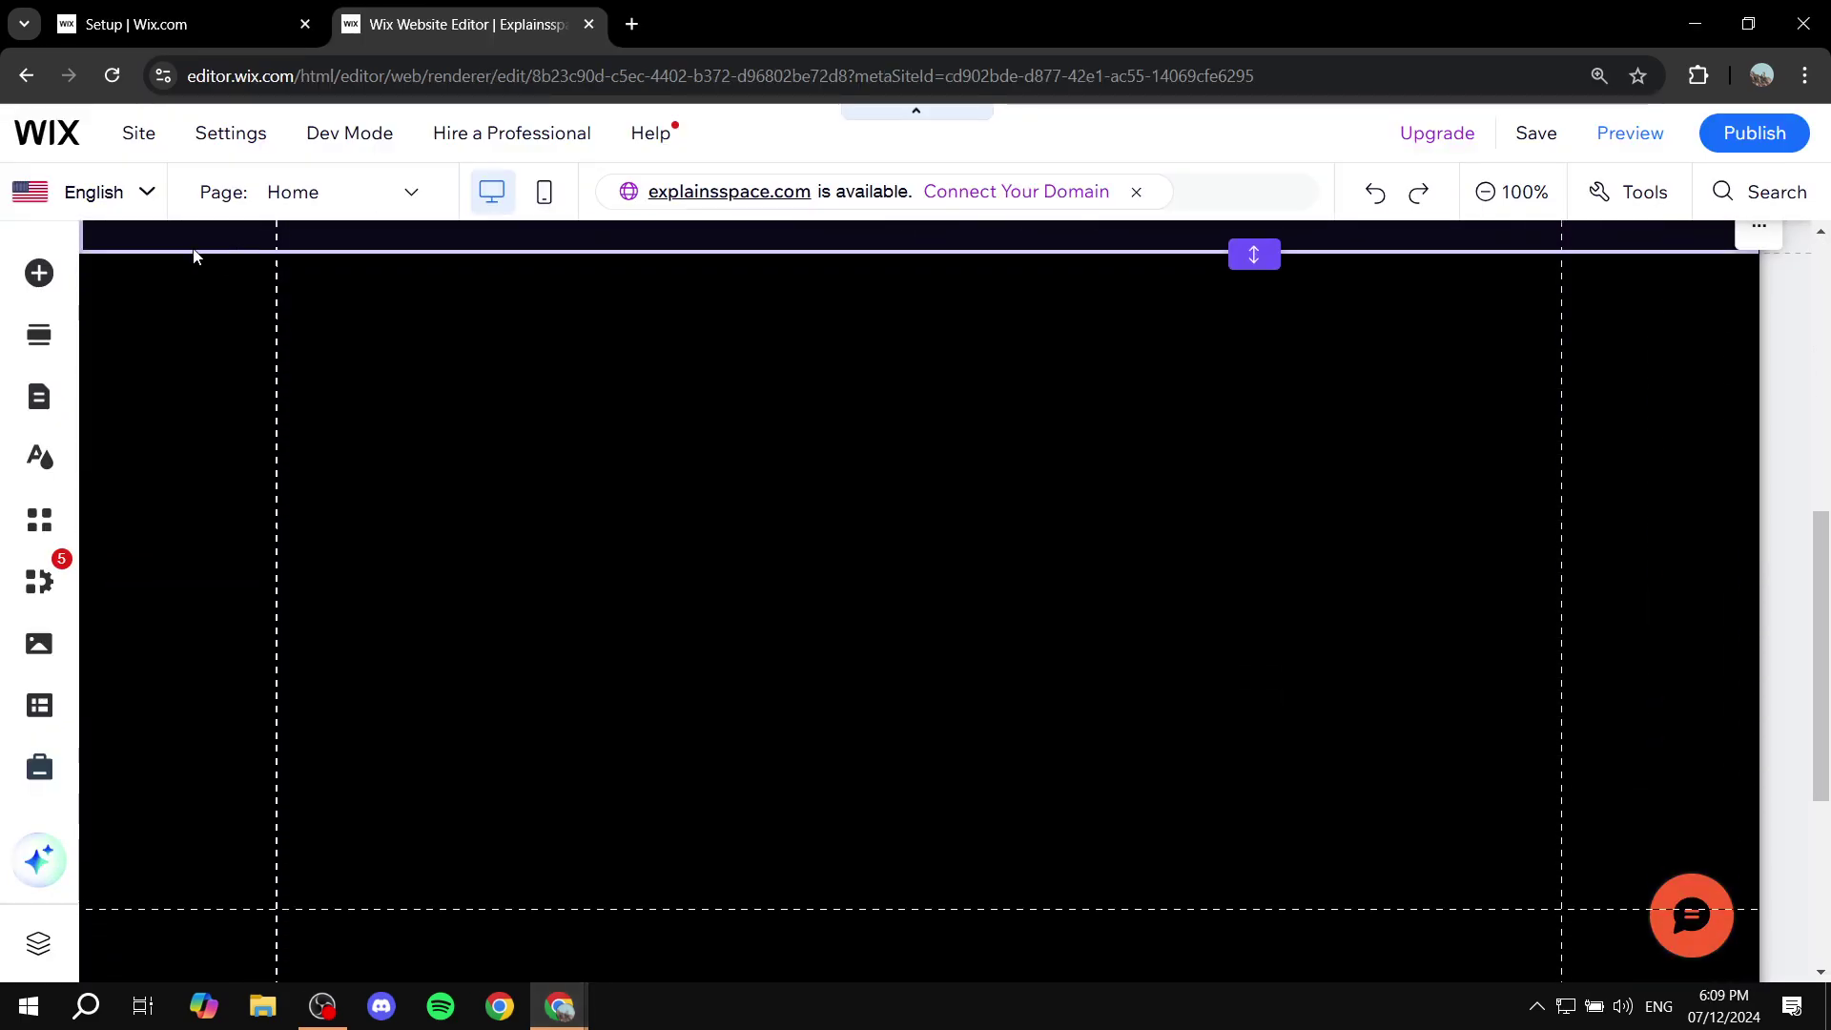
left_click(38, 275)
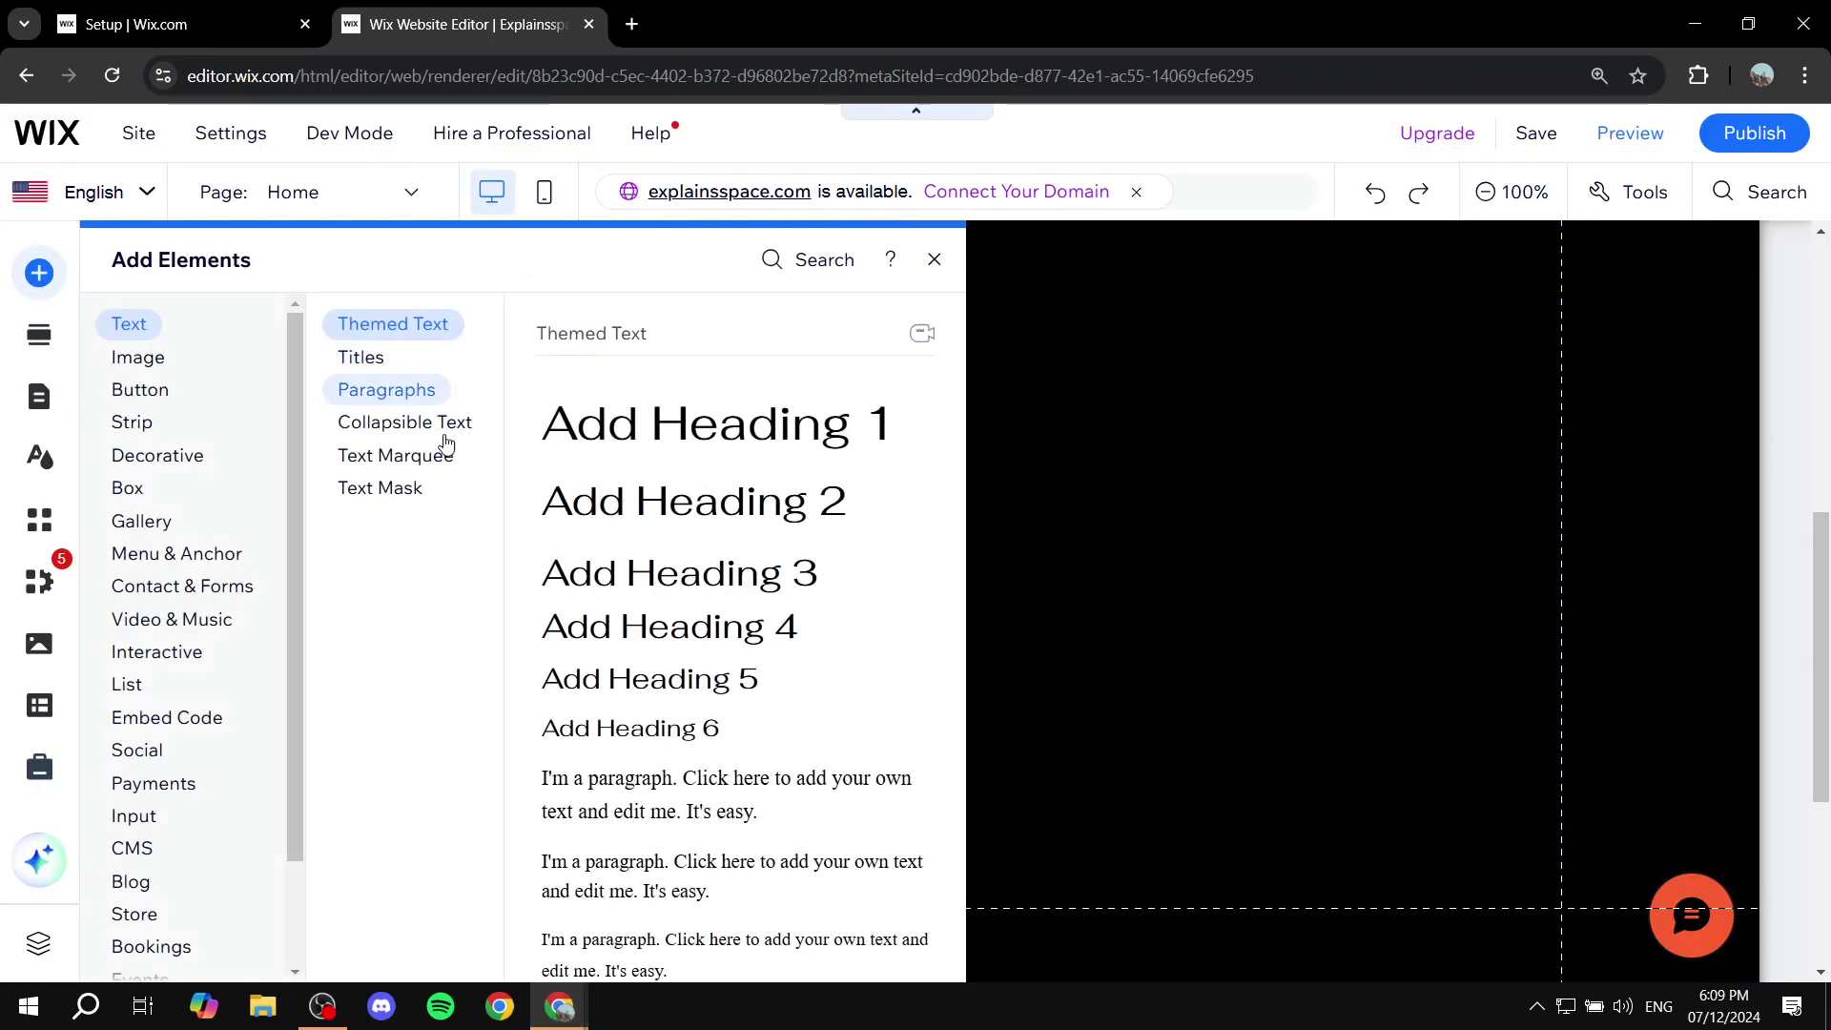
left_click(186, 726)
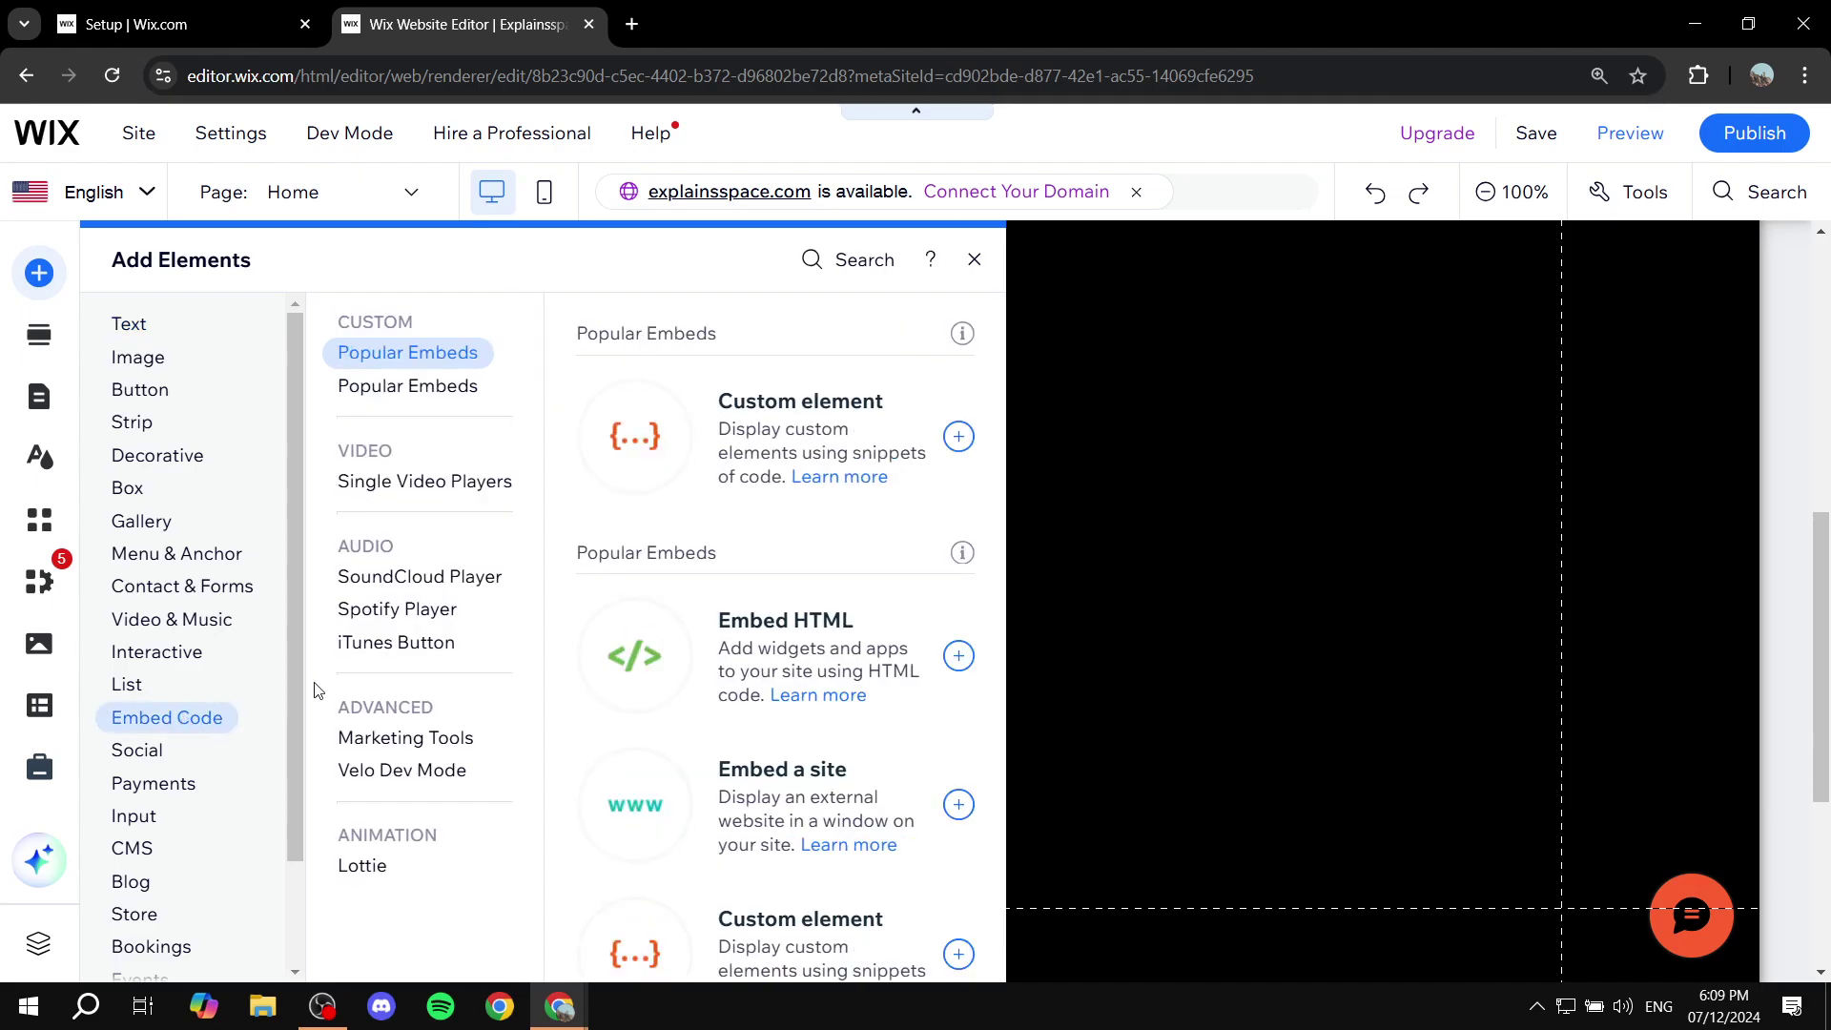
left_click(656, 658)
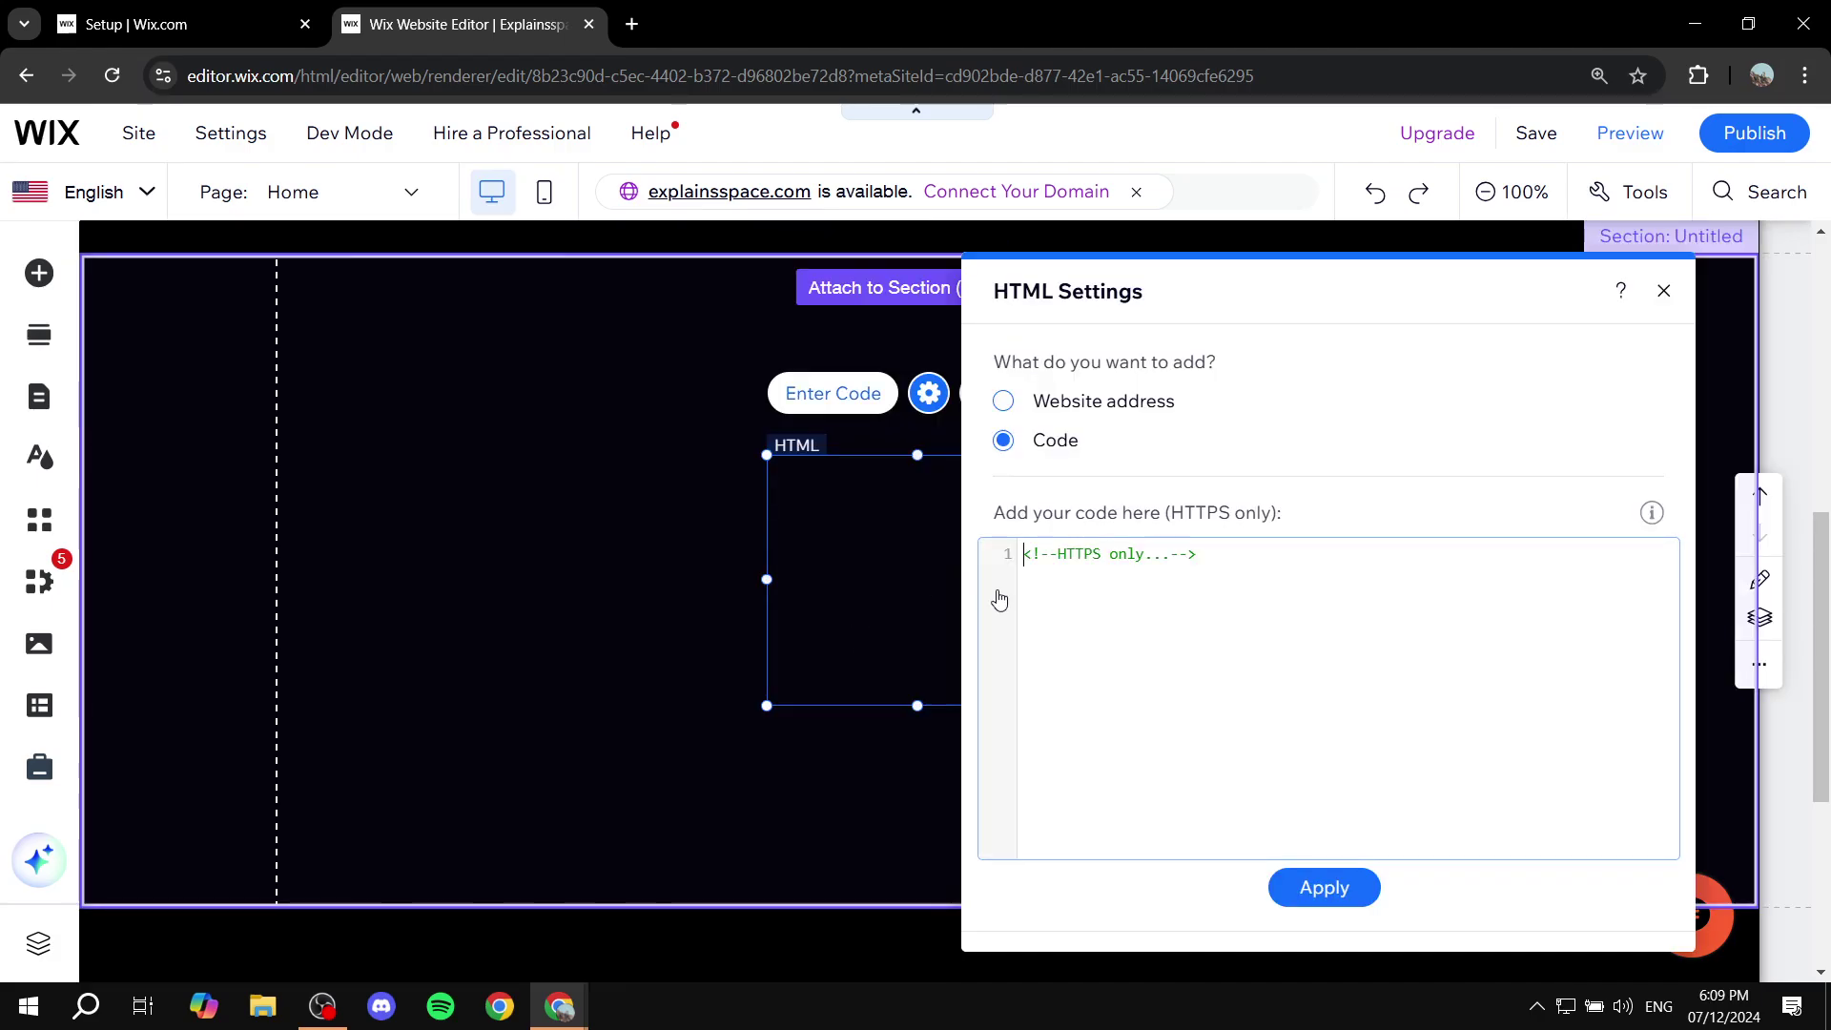
- Paste the Common Ninja quiz script into the HTML element, update it, and close settings
left_click(1021, 545)
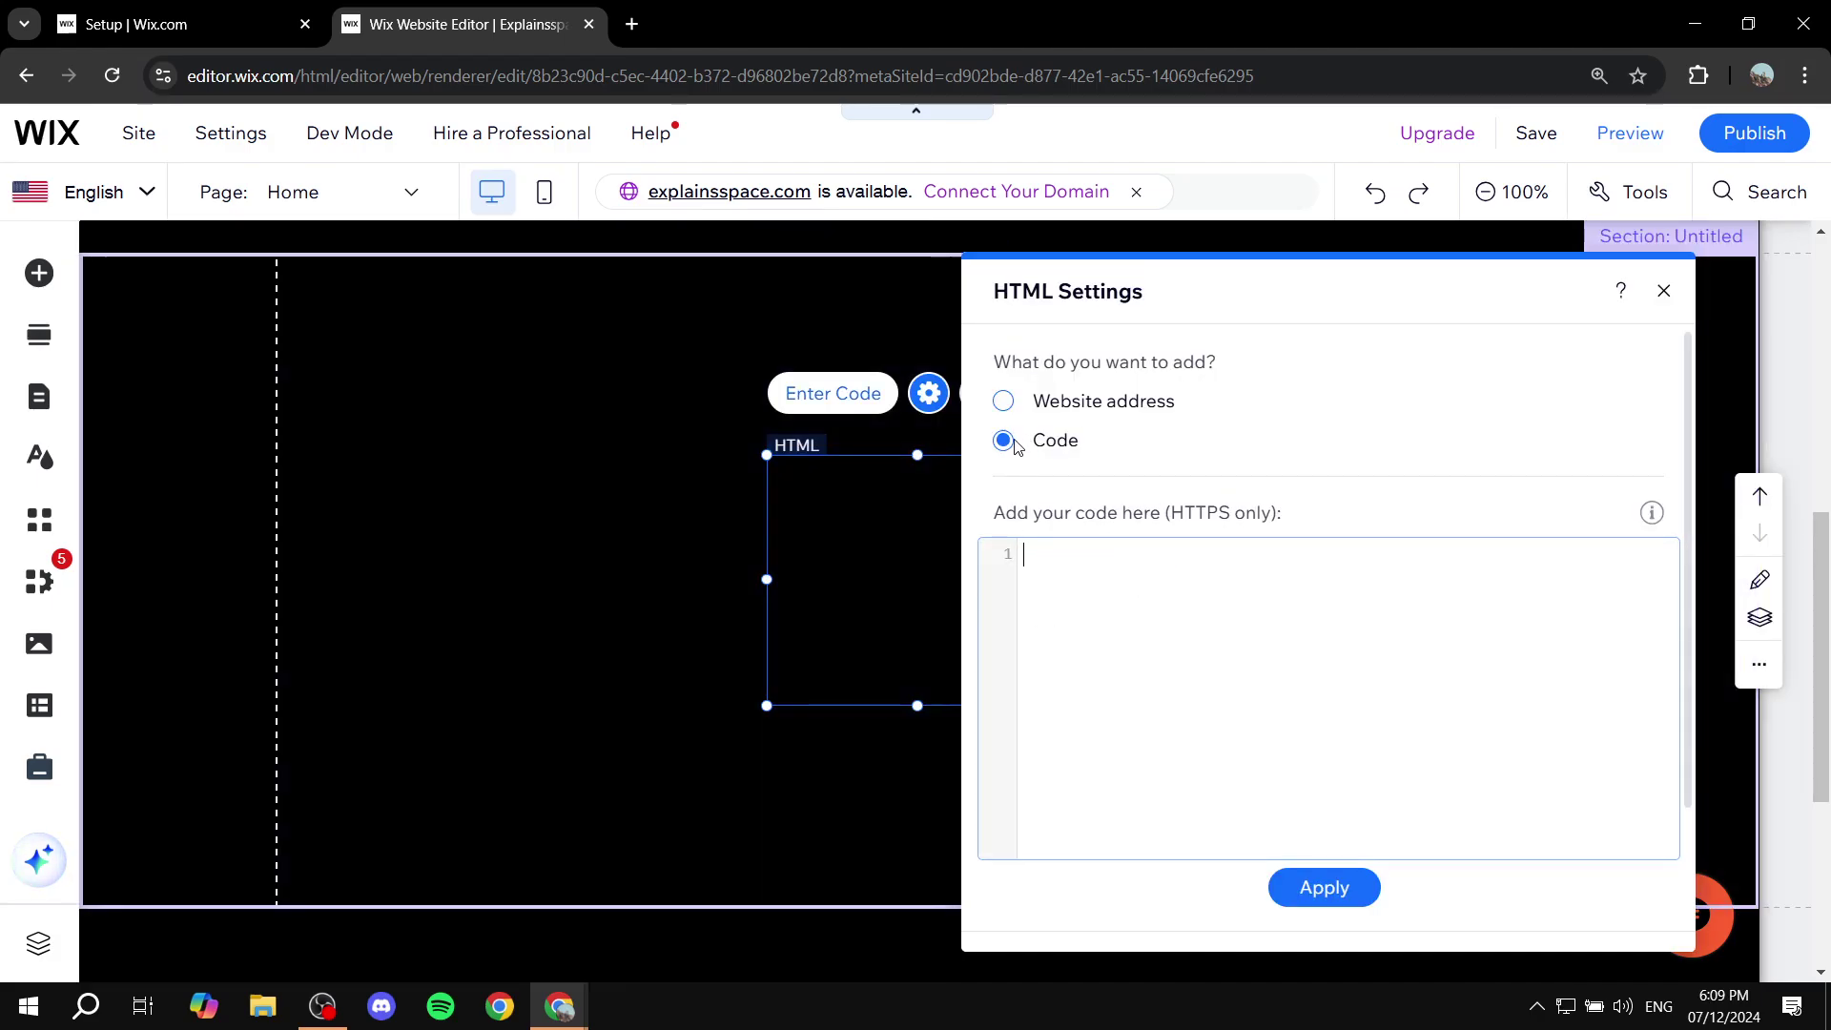
type("<script src=\"https://cdn.commoninja.com/sdk/latest/commonninja.js\" defer></script> <div class=\"commonninja_component pid-5cd35aee-ec24-41b2-8060-4843e8be29c3\"></div>")
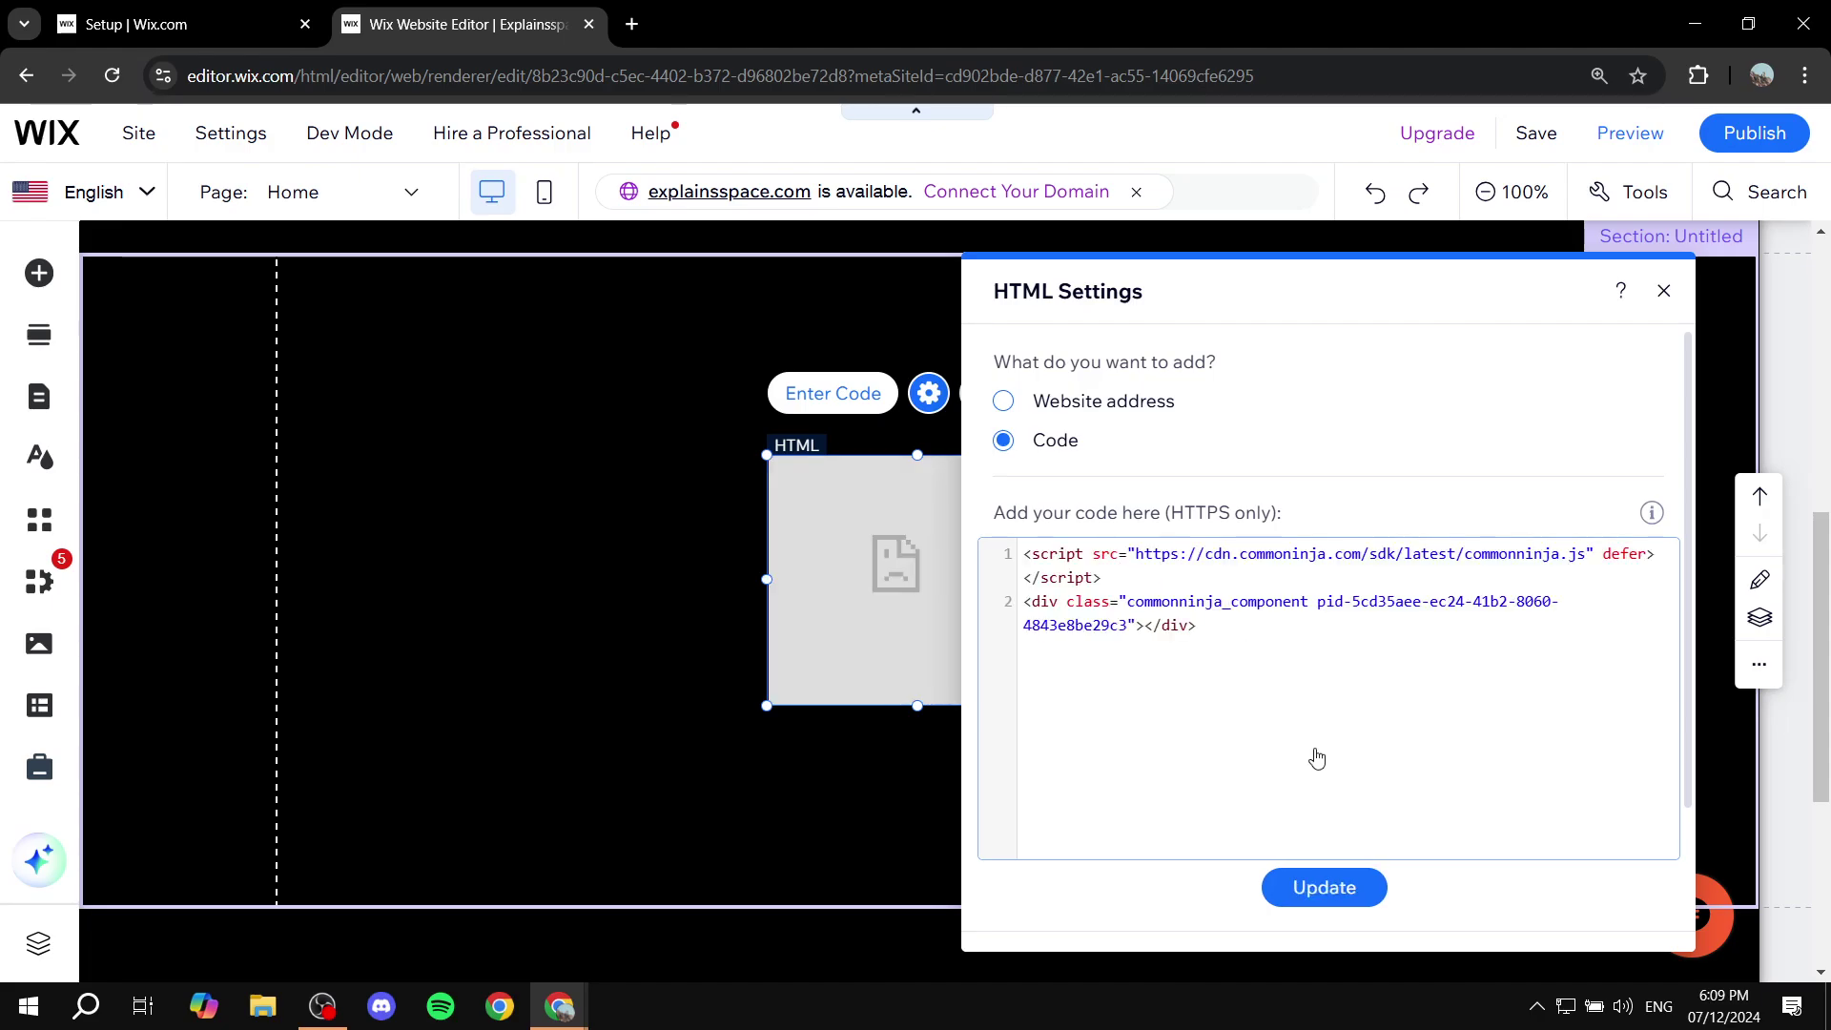
left_click(1323, 888)
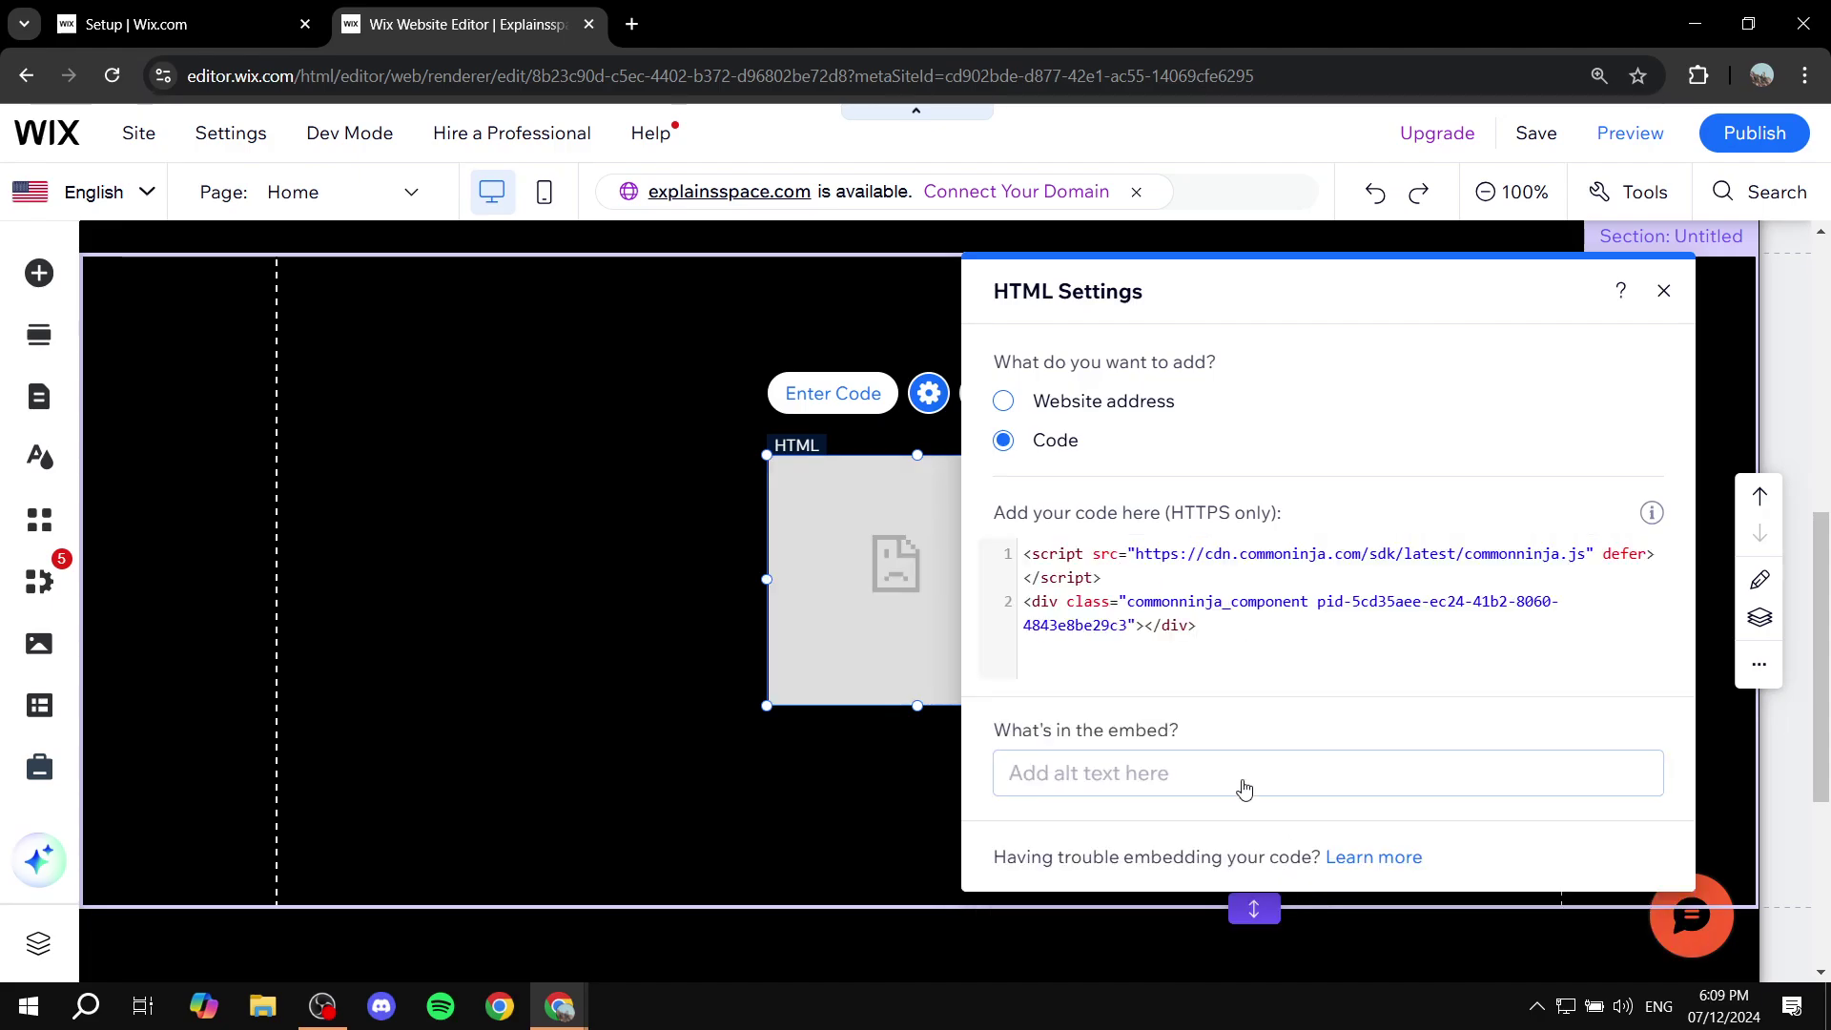
left_click(827, 799)
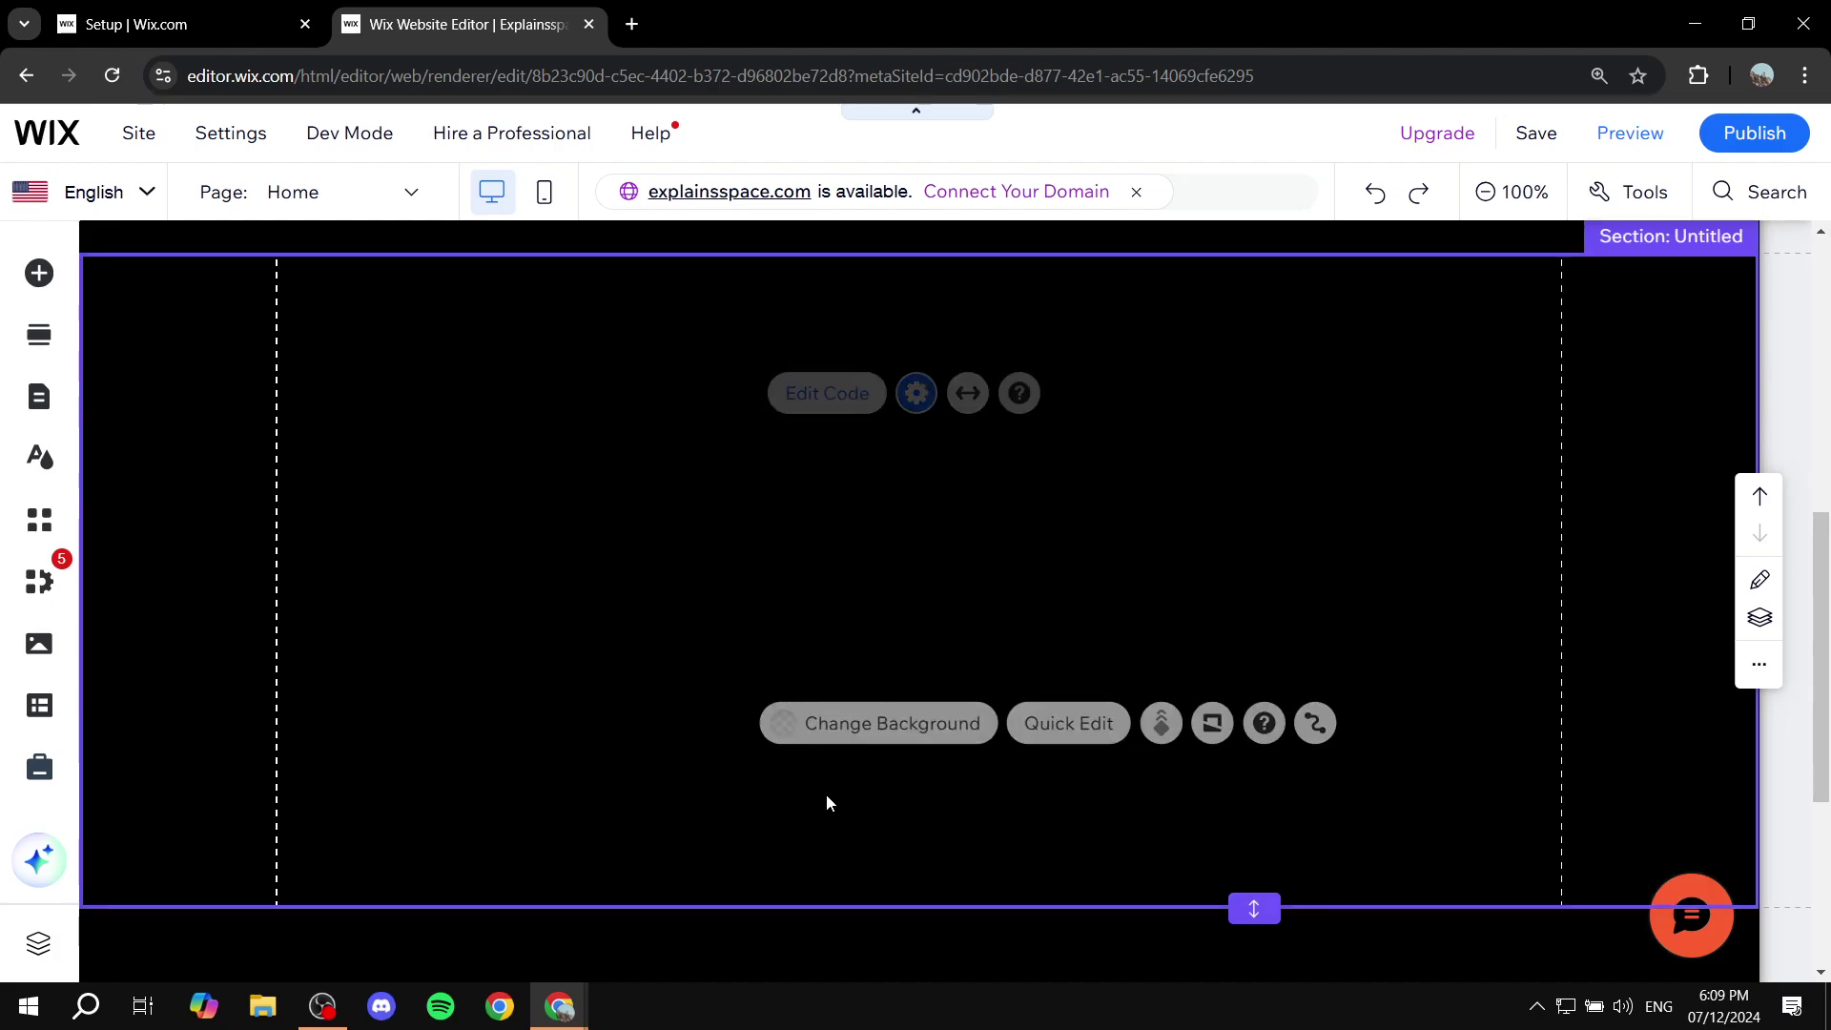
left_click(917, 609)
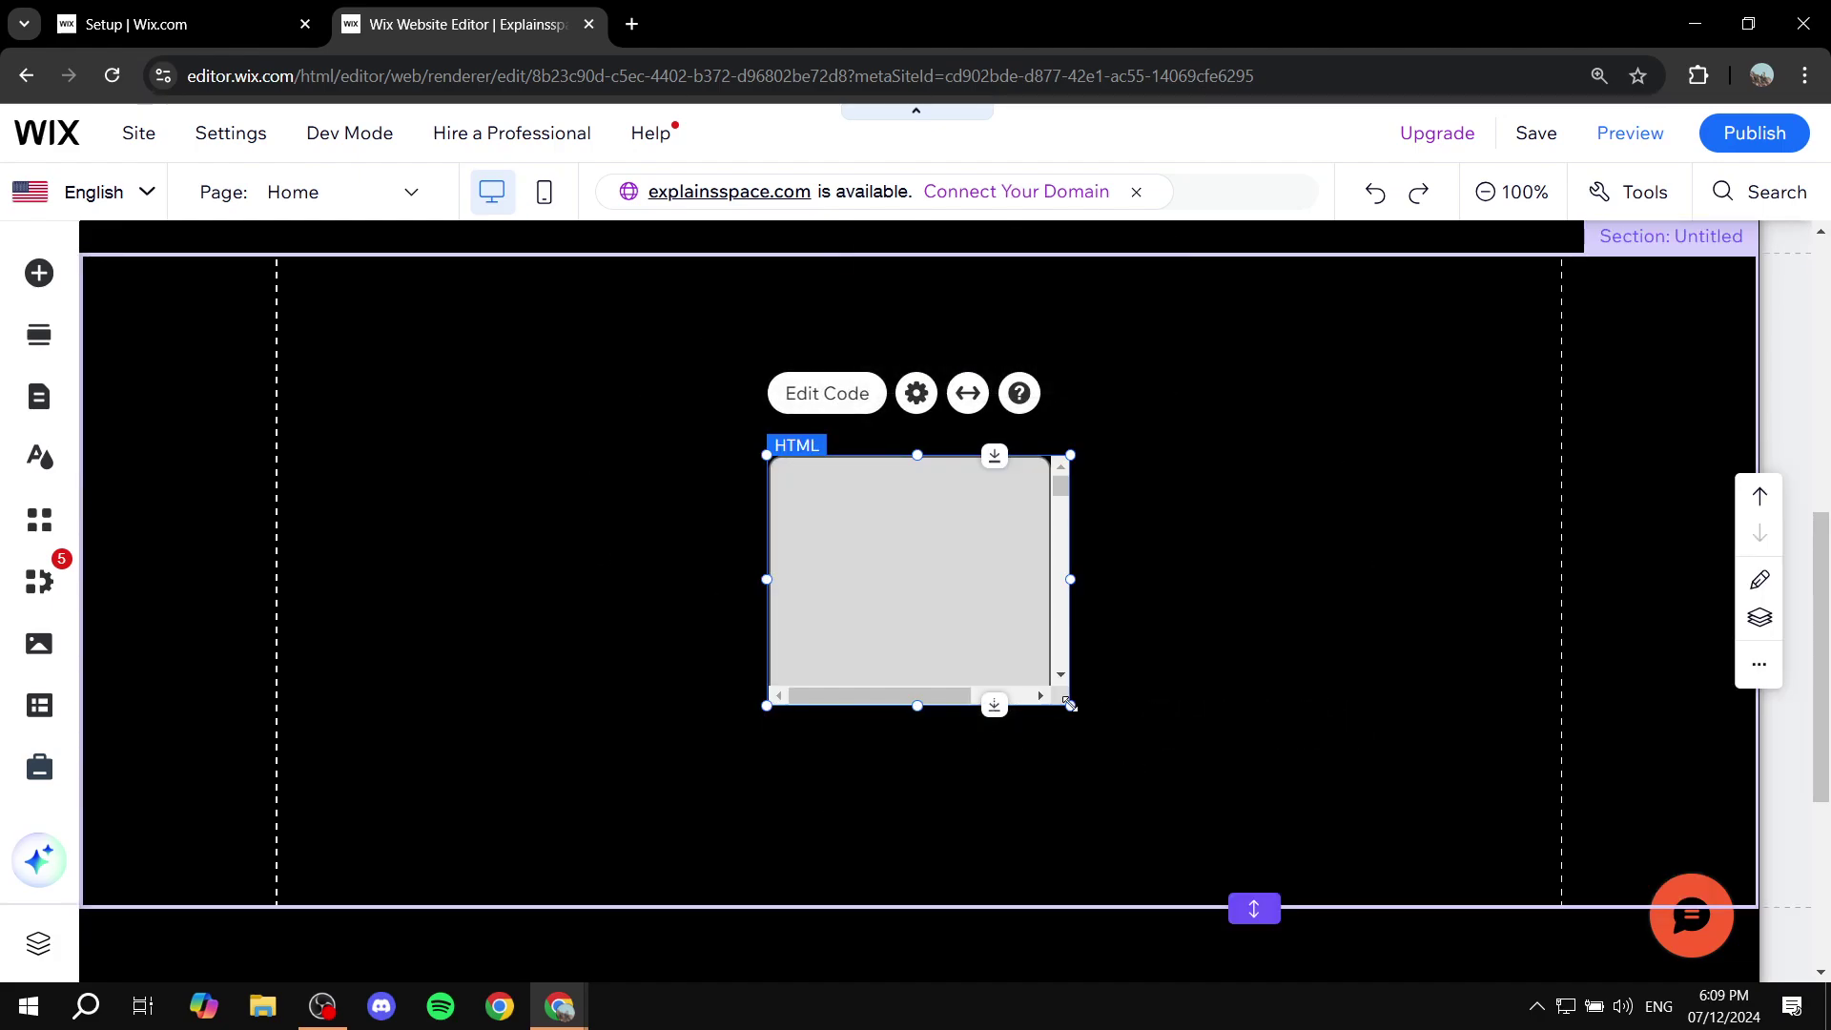
- Resize the cat quiz HTML element wider leftward and taller up and down, about 492 by 313 first
left_click_drag(1073, 704, 1329, 795)
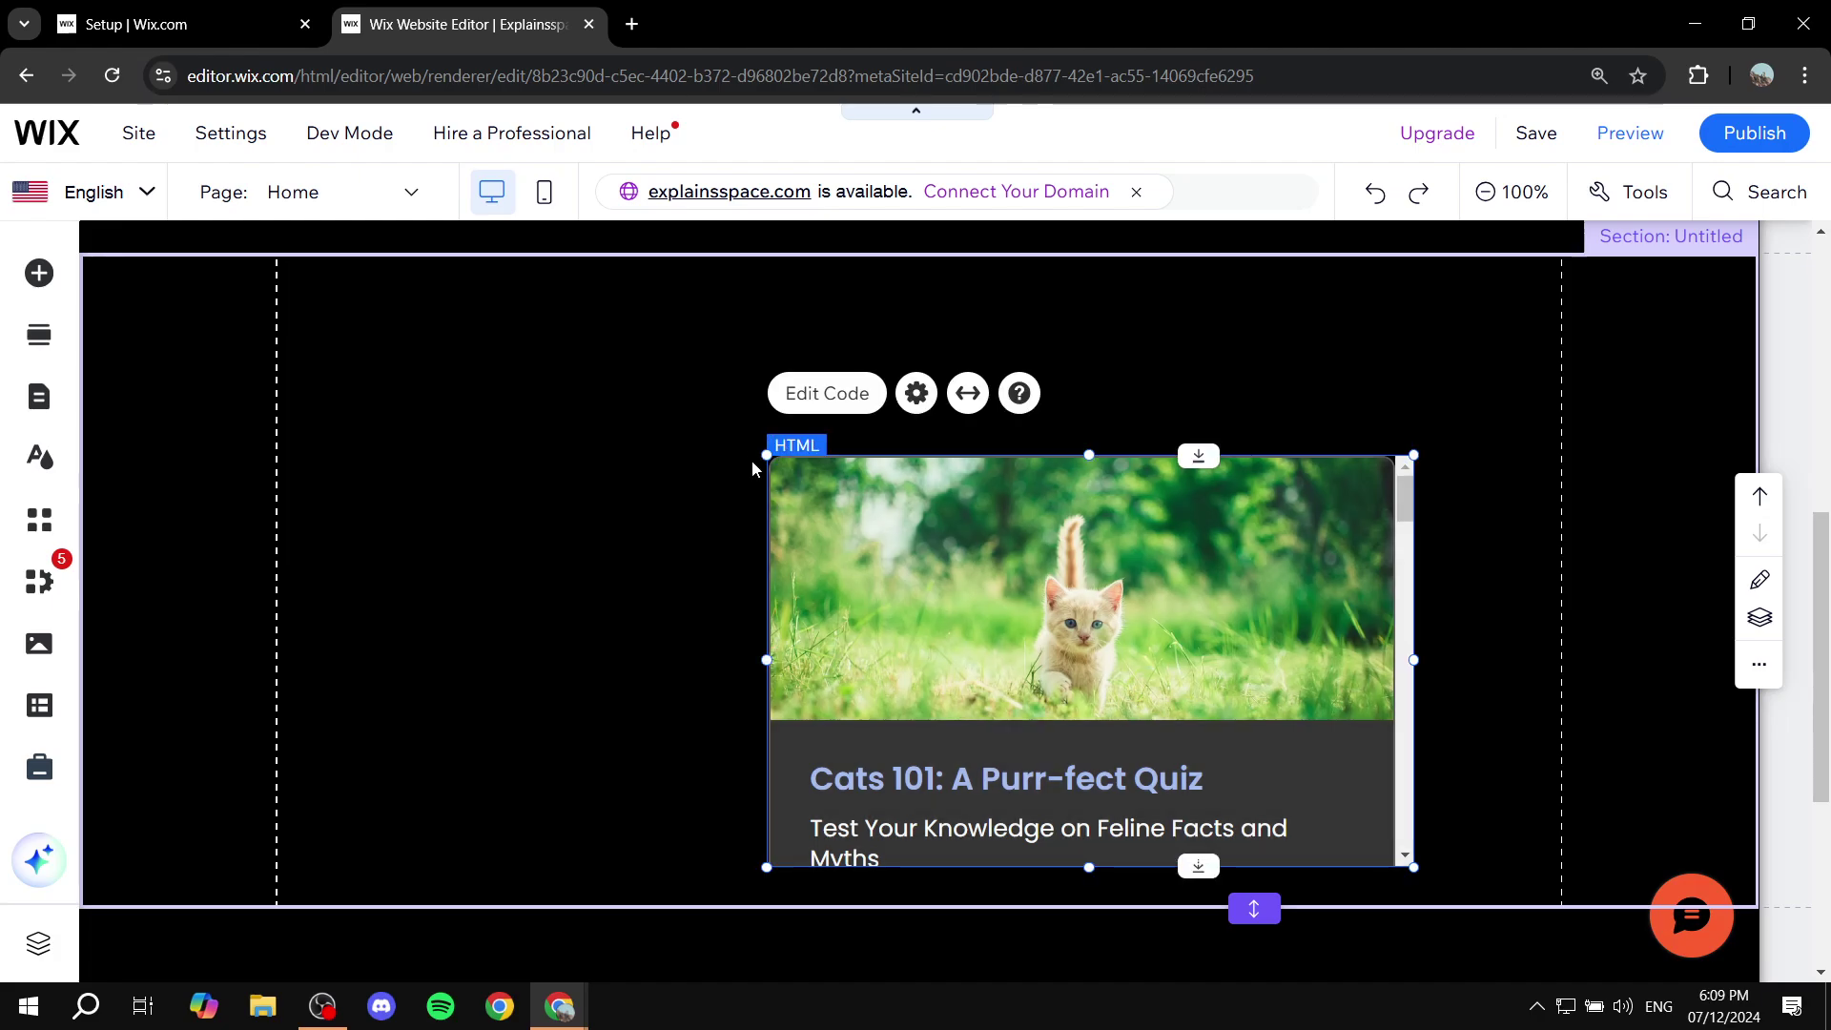
left_click_drag(767, 659, 288, 633)
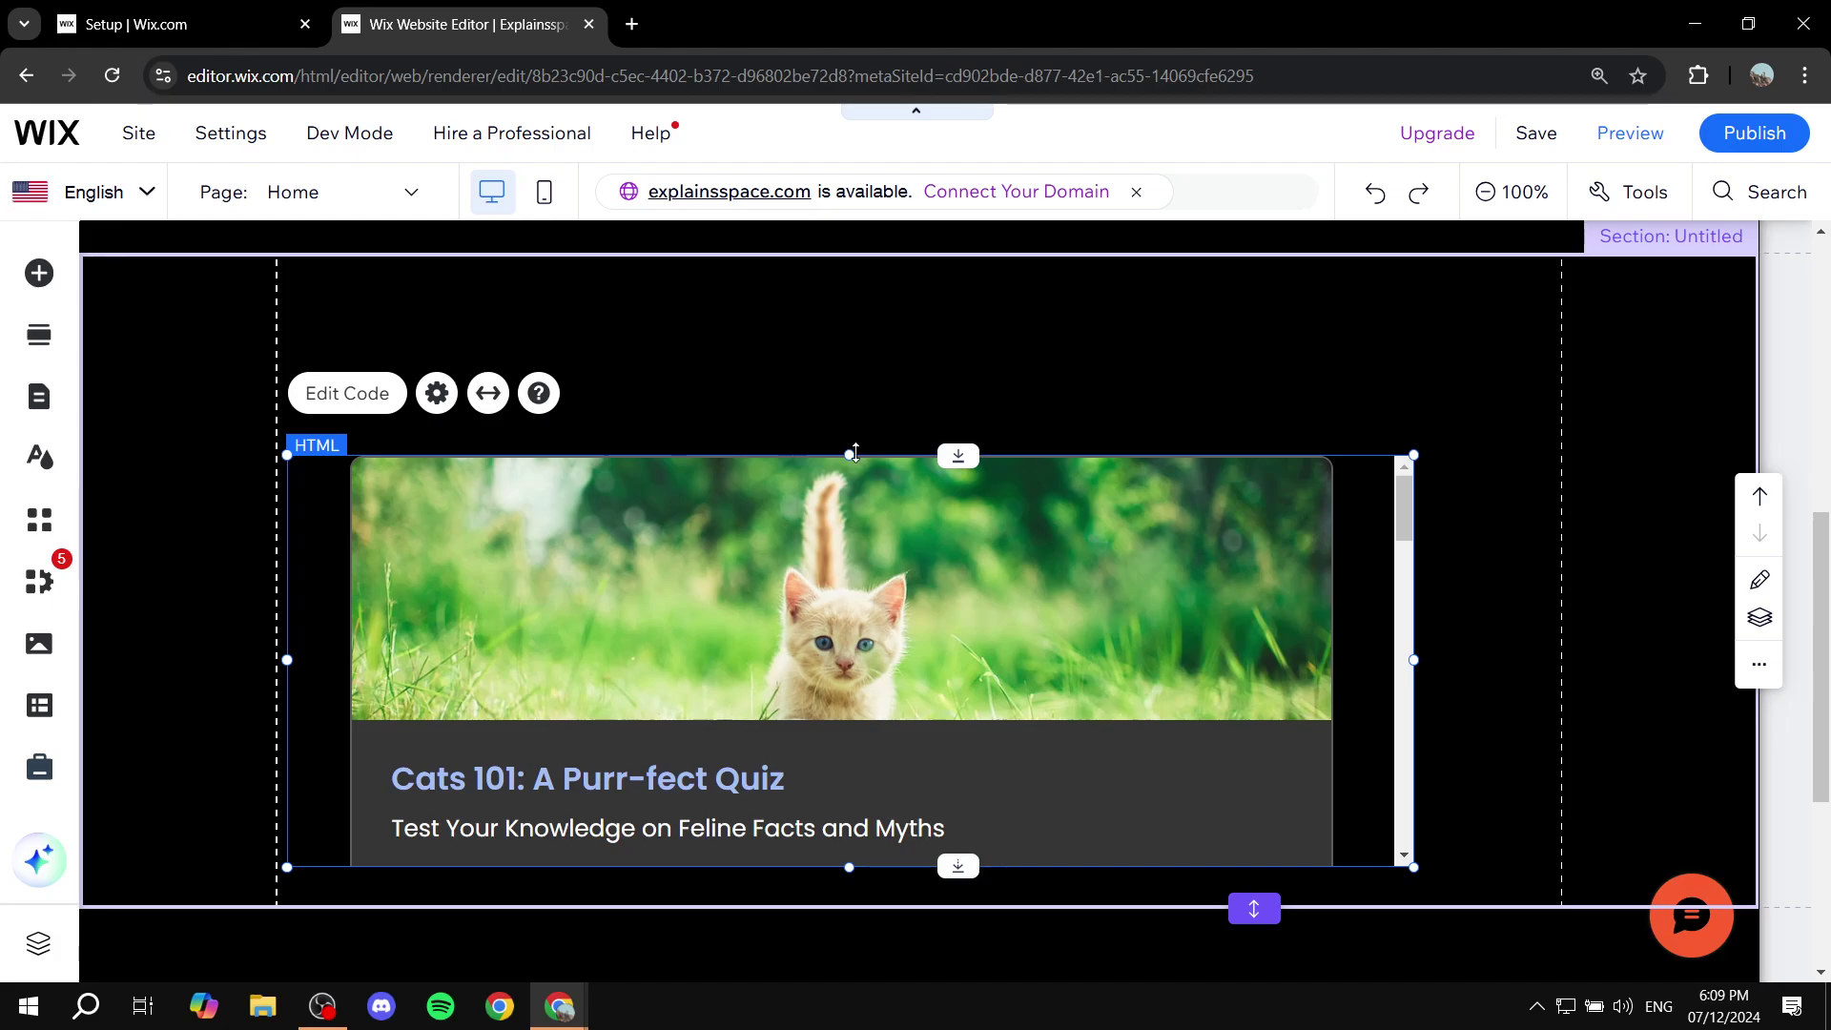
left_click_drag(848, 455, 838, 261)
scroll(952, 510, "down", 5)
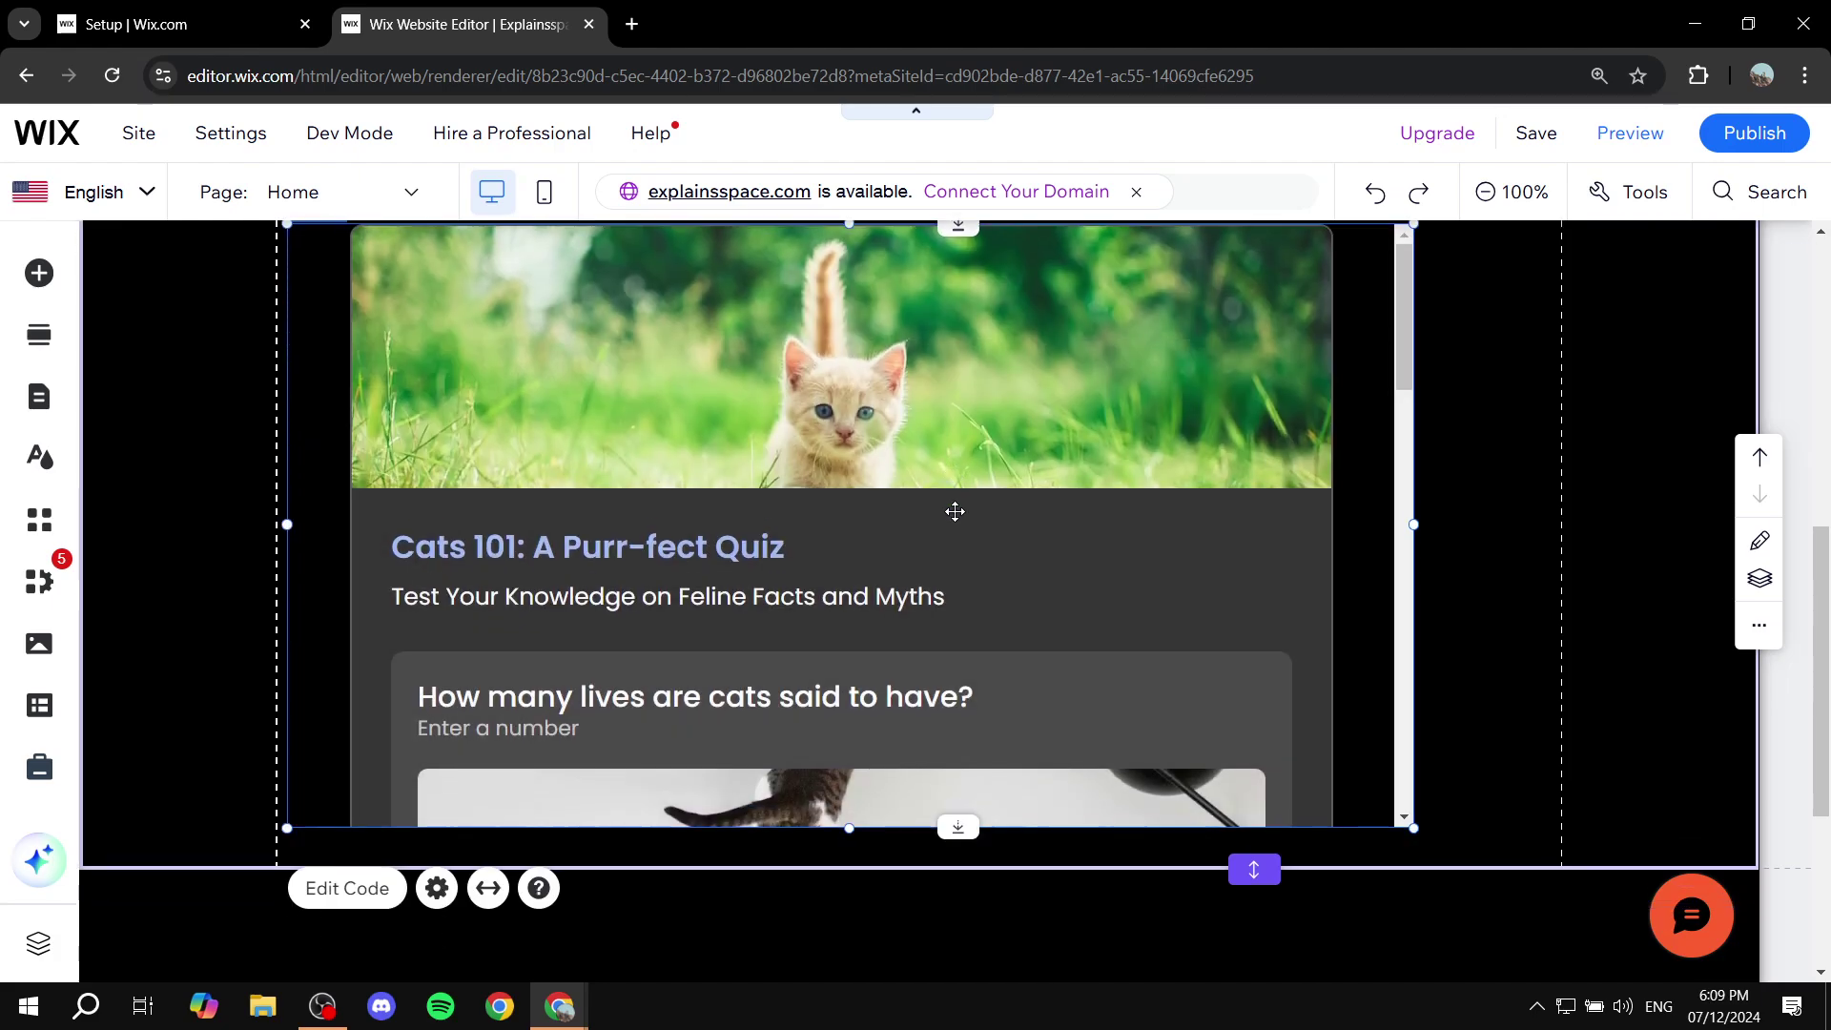
scroll(1001, 494, "up", 4)
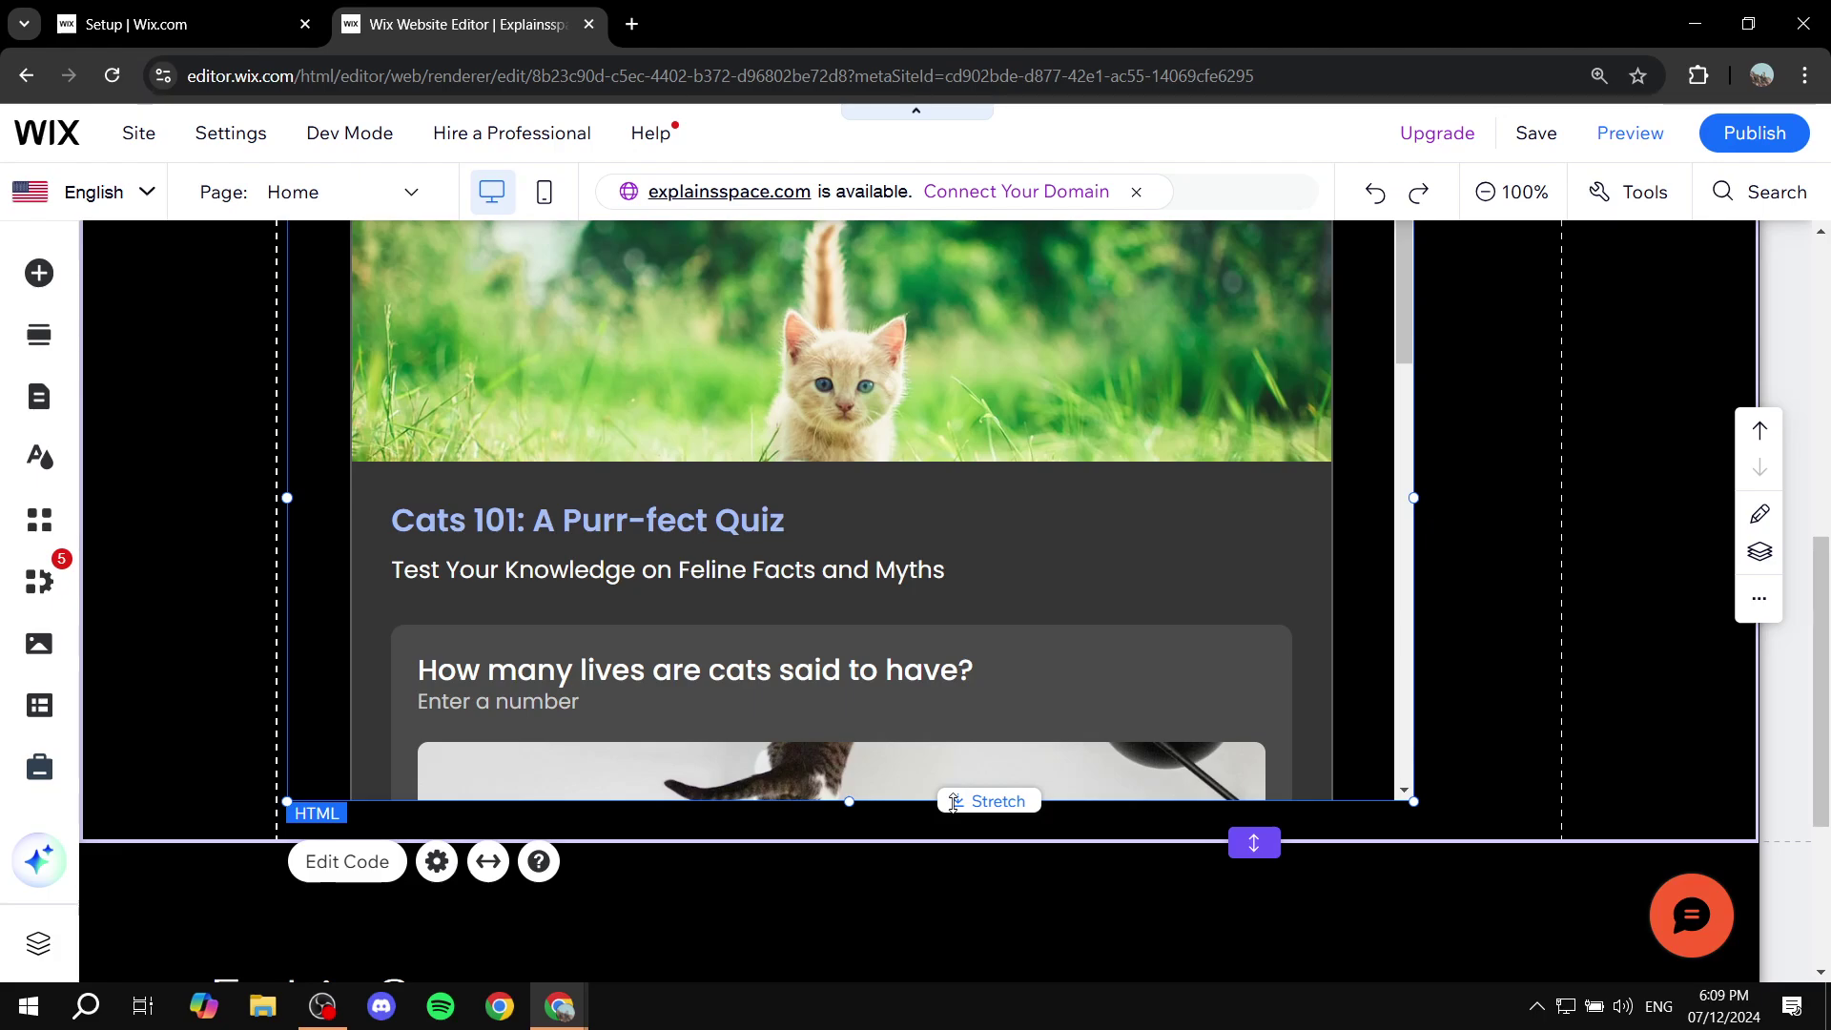
left_click_drag(958, 801, 939, 1015)
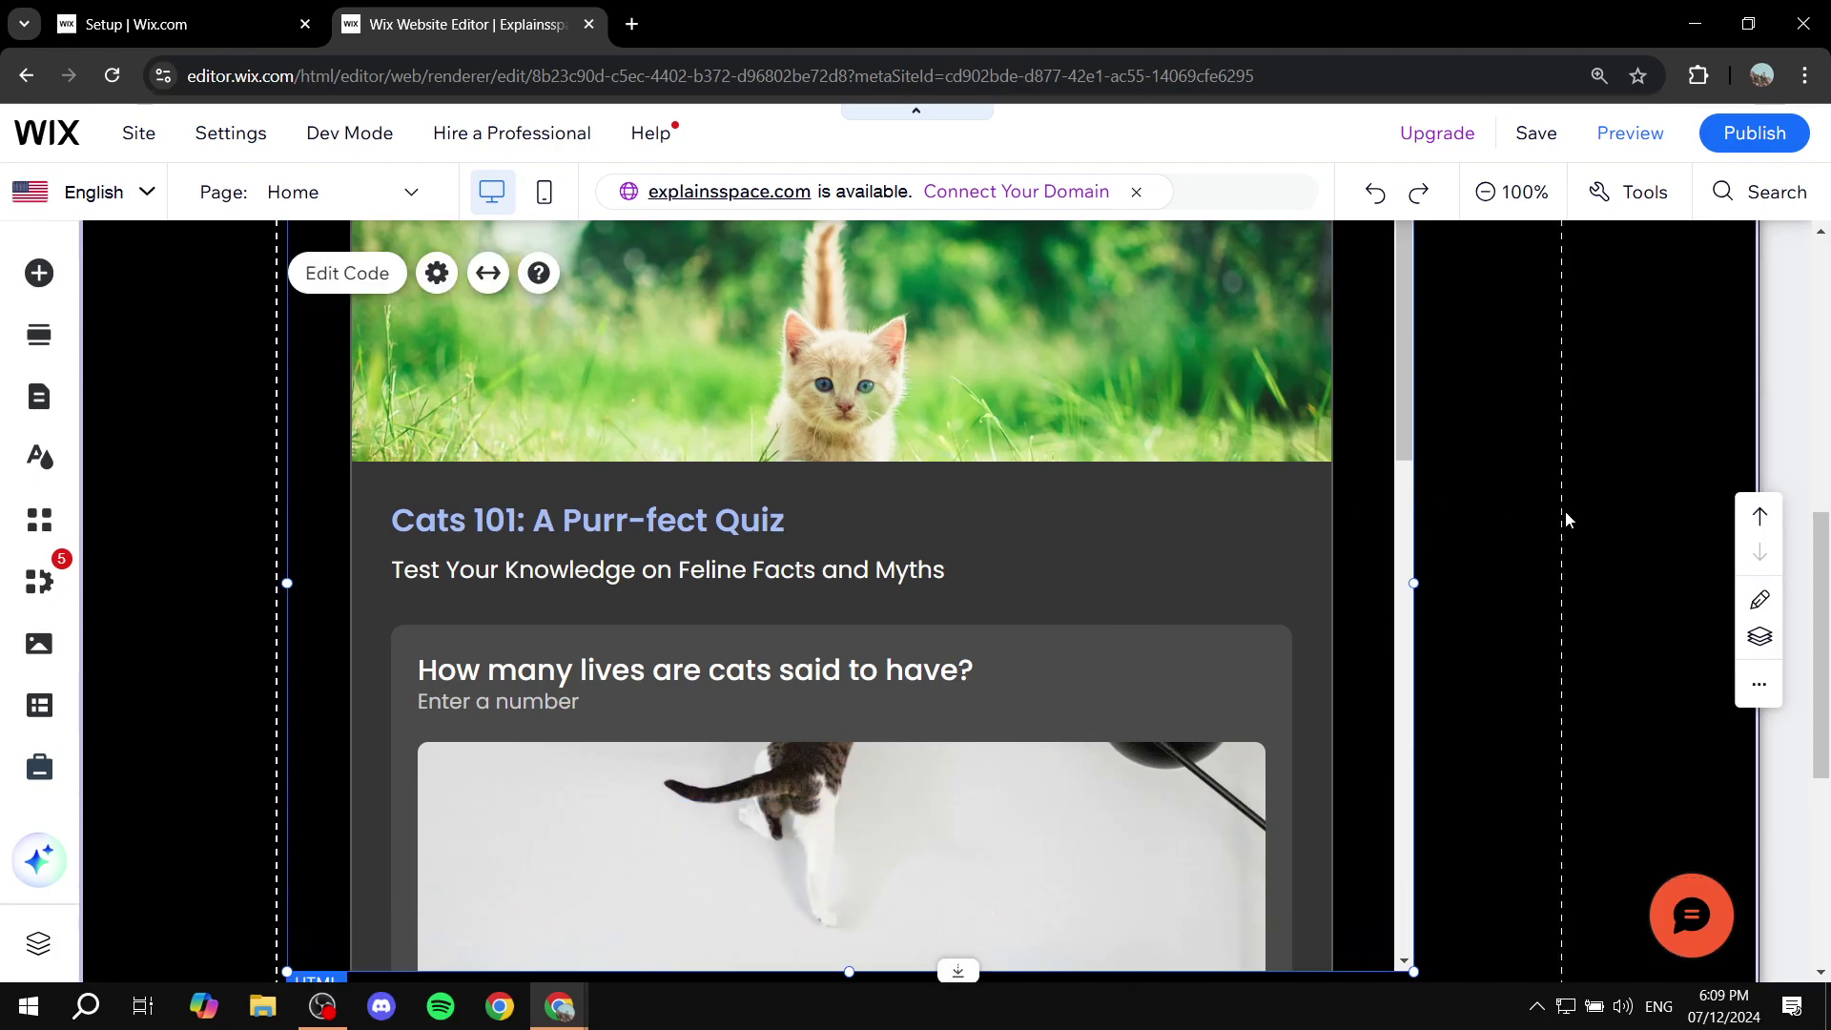
left_click(1627, 524)
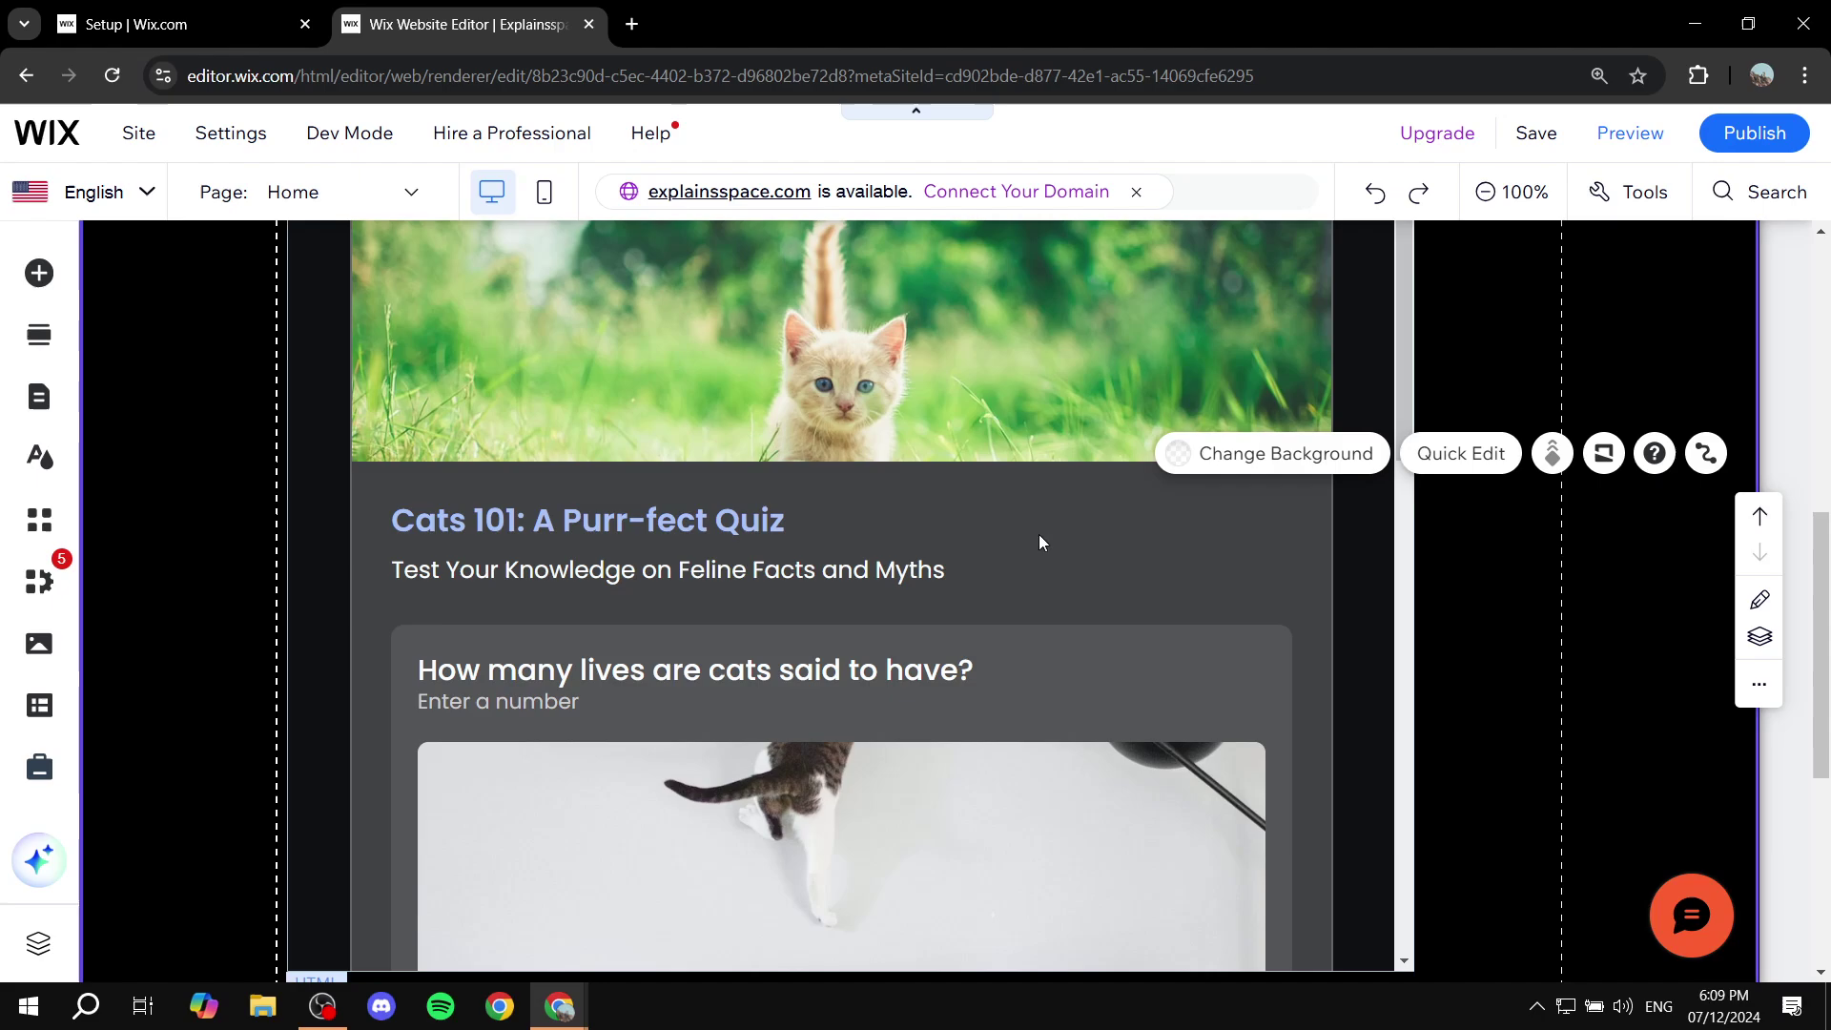